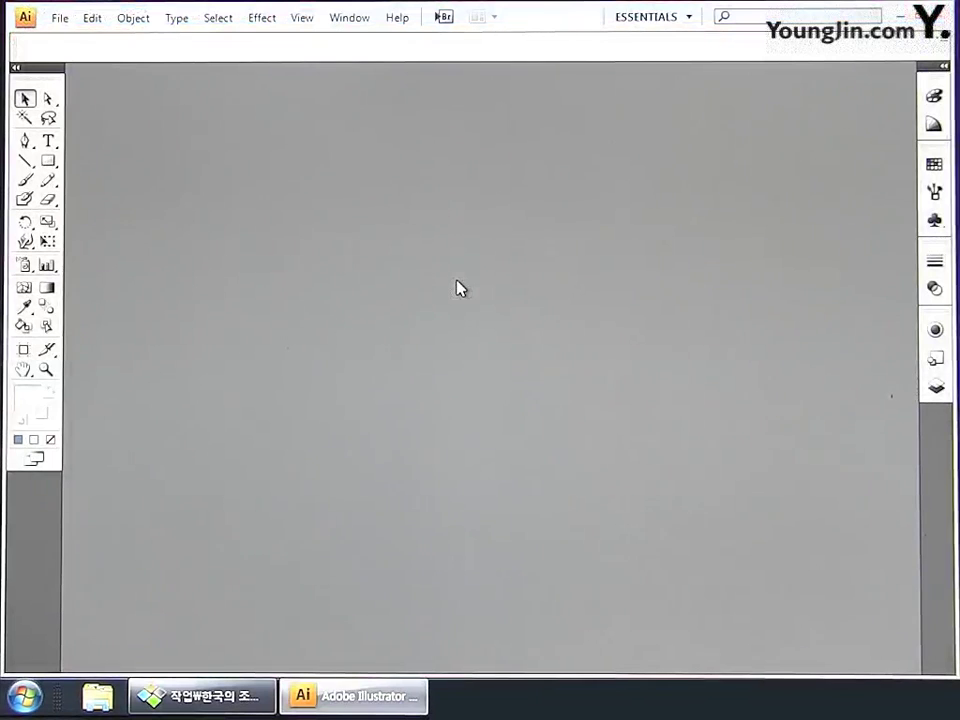
Step: Start a new document and name it 일러스트작업
left_click(62, 17)
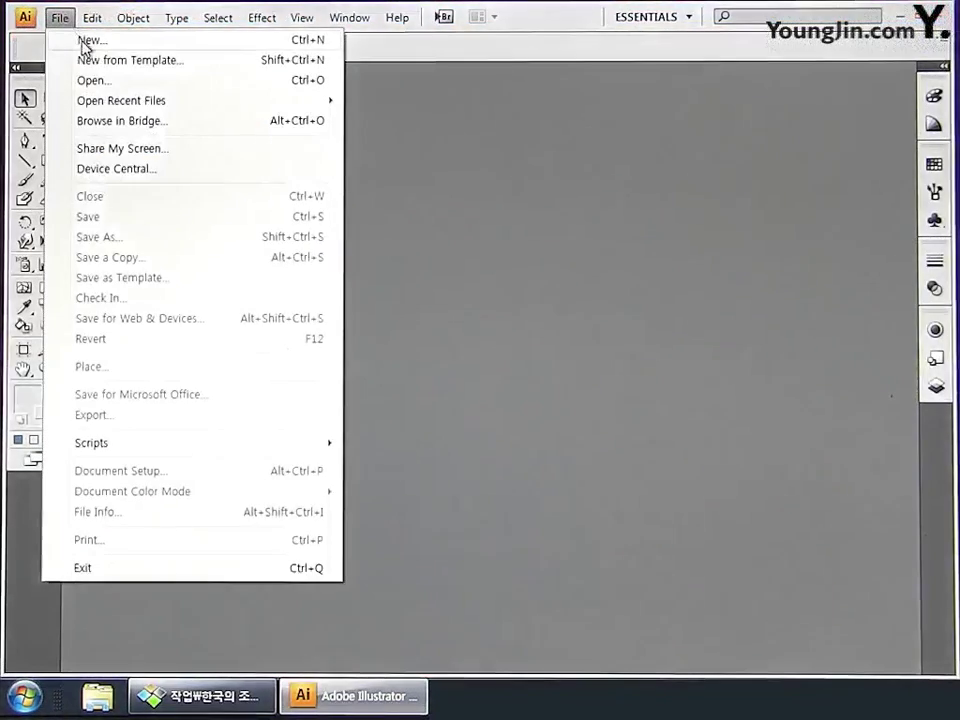
left_click(86, 41)
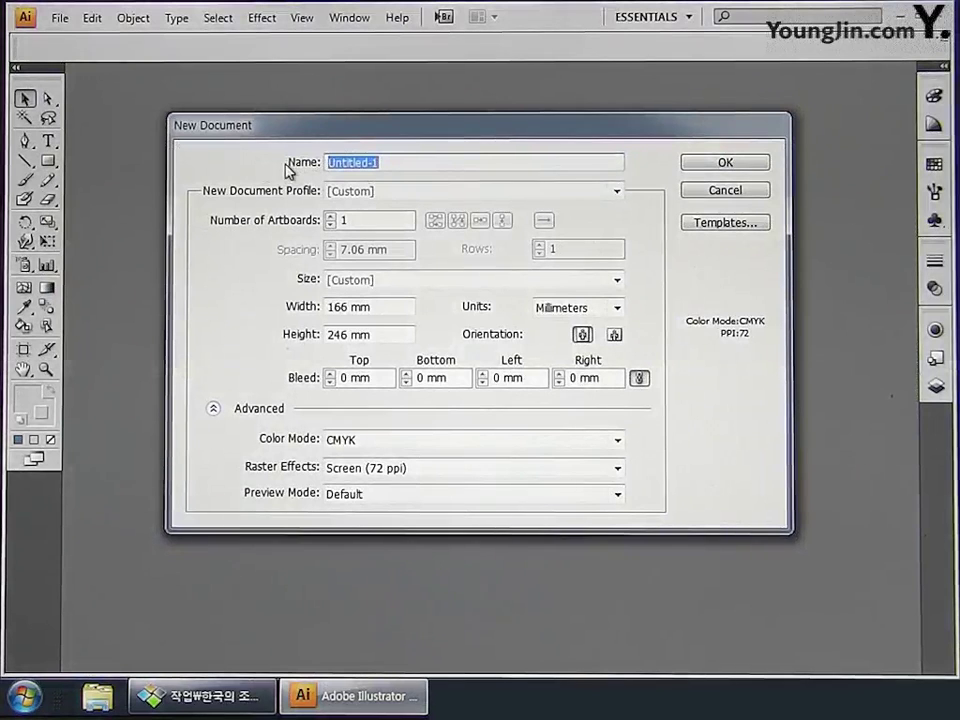
type("일러스트작ㅇ")
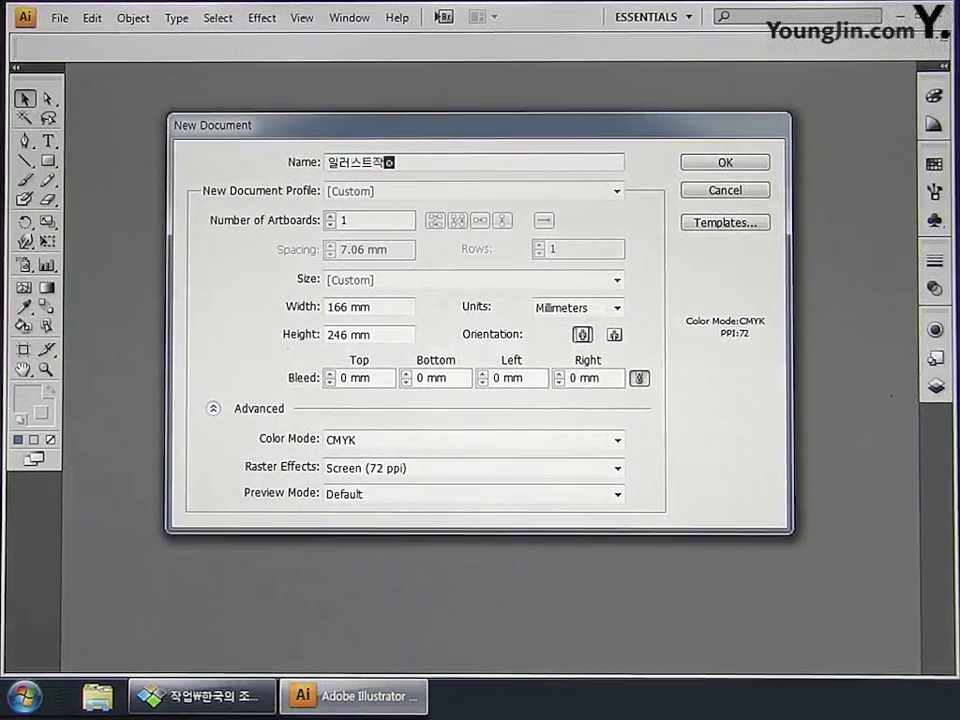
type("ㅓㅂ")
Step: Set the document size to 176 mm wide by 236 mm high, keep the CMYK color mode and create it
left_click_drag(371, 307, 246, 315)
type("17")
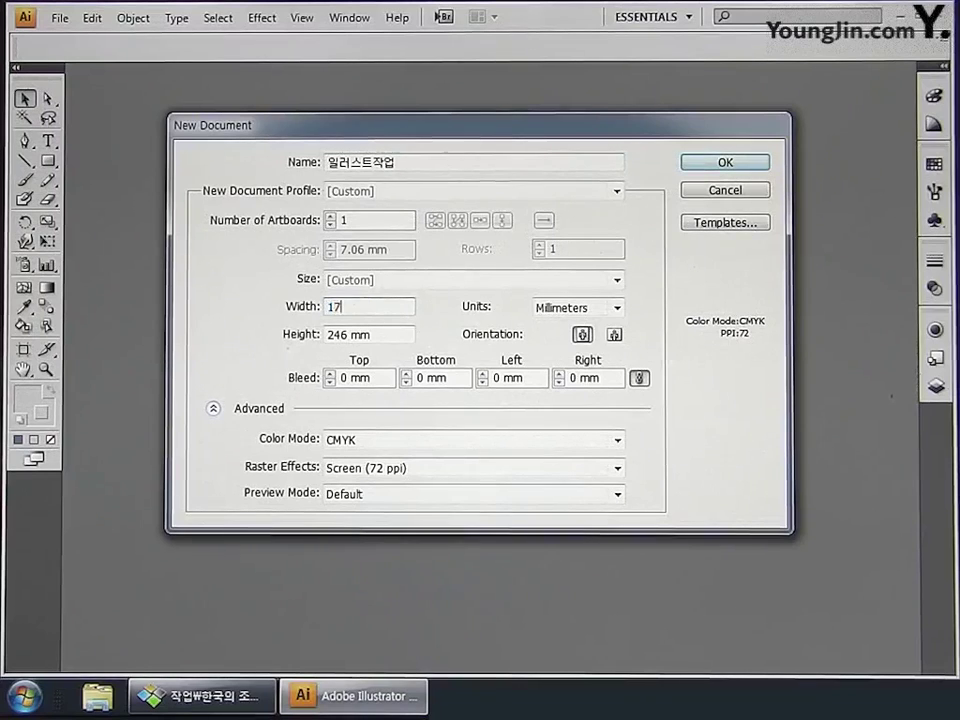
type("6")
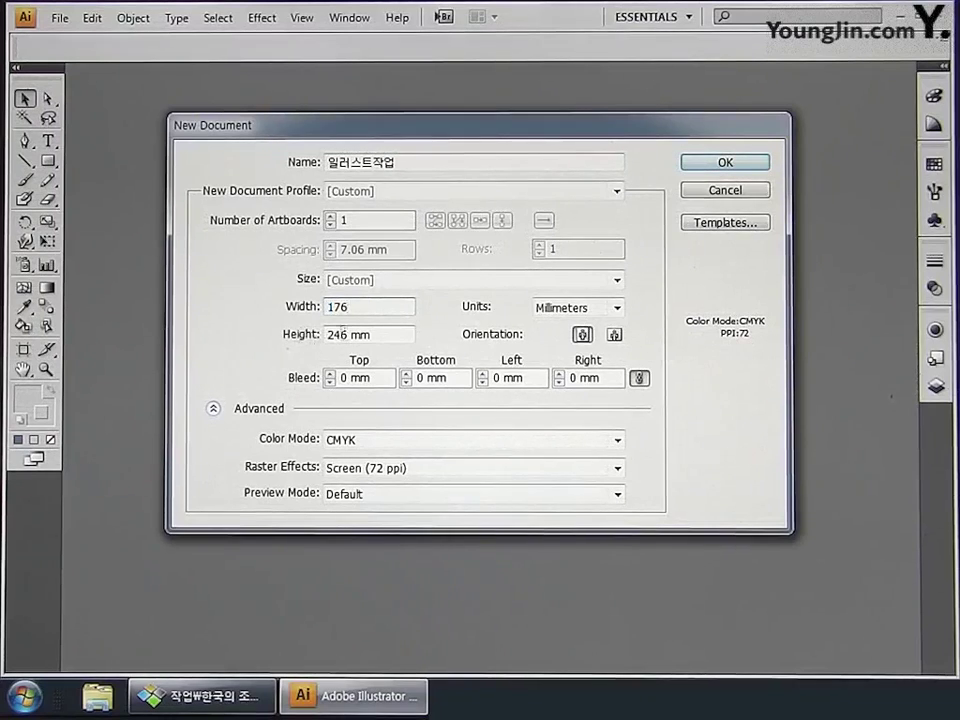
left_click_drag(390, 335, 214, 343)
type("23")
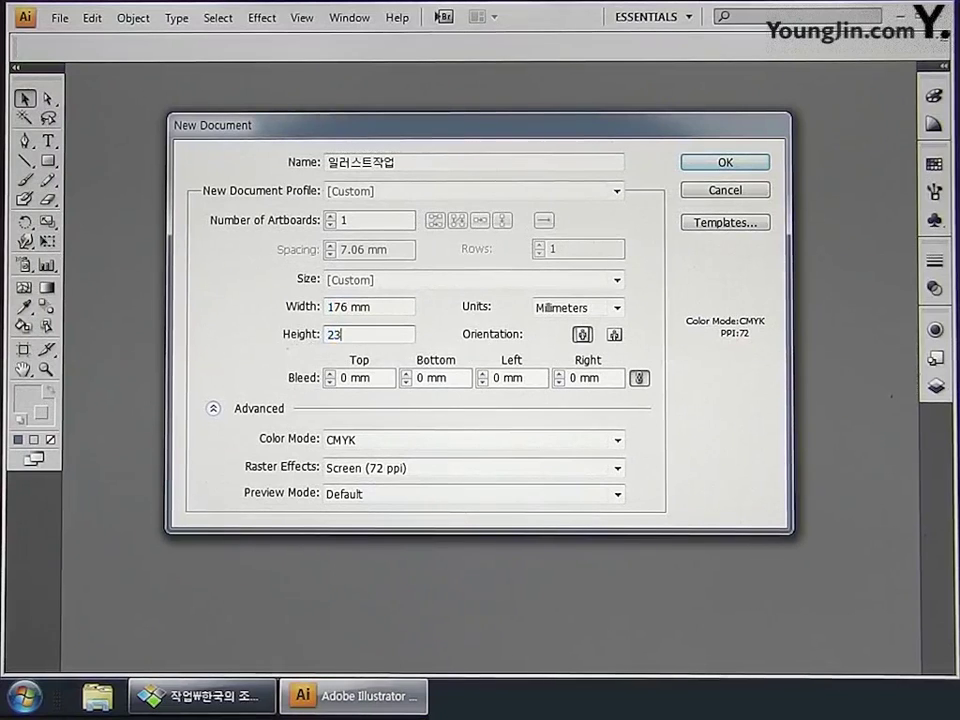
type("6")
left_click(386, 441)
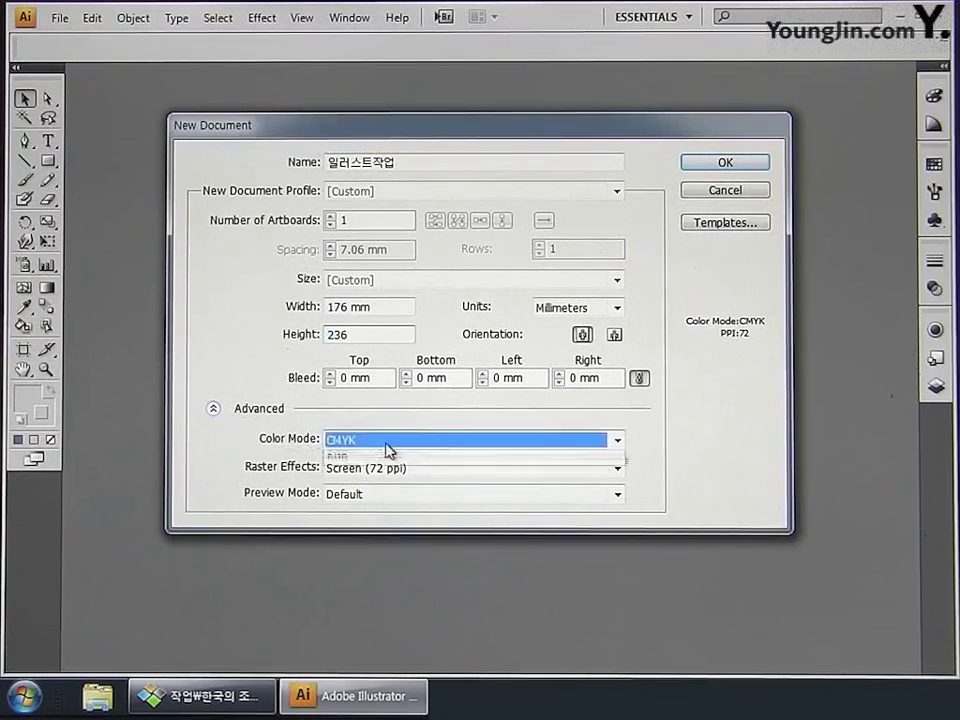
left_click(379, 462)
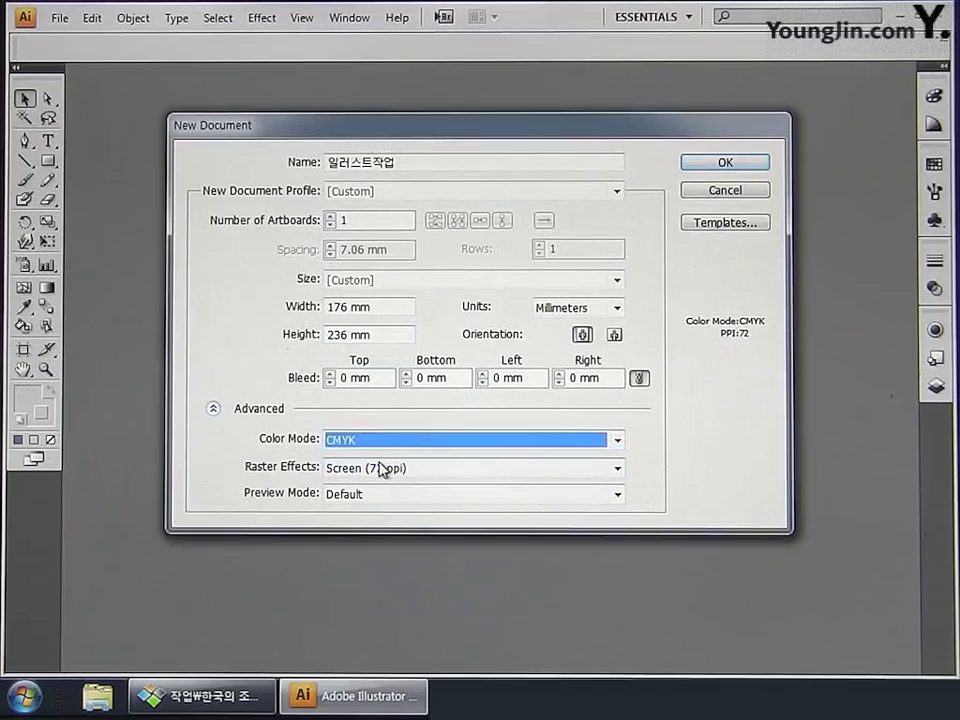
left_click(735, 167)
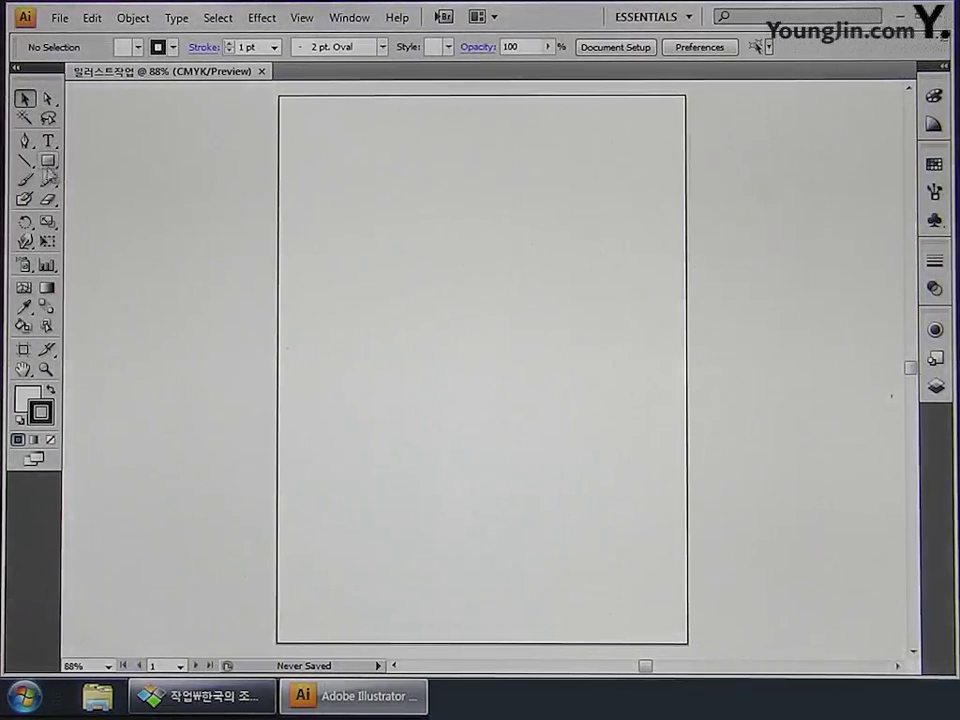
Step: Create a 170 × 230 mm rectangular grid on the artboard with 3 horizontal and 3 vertical dividers
left_click_drag(22, 160, 122, 228)
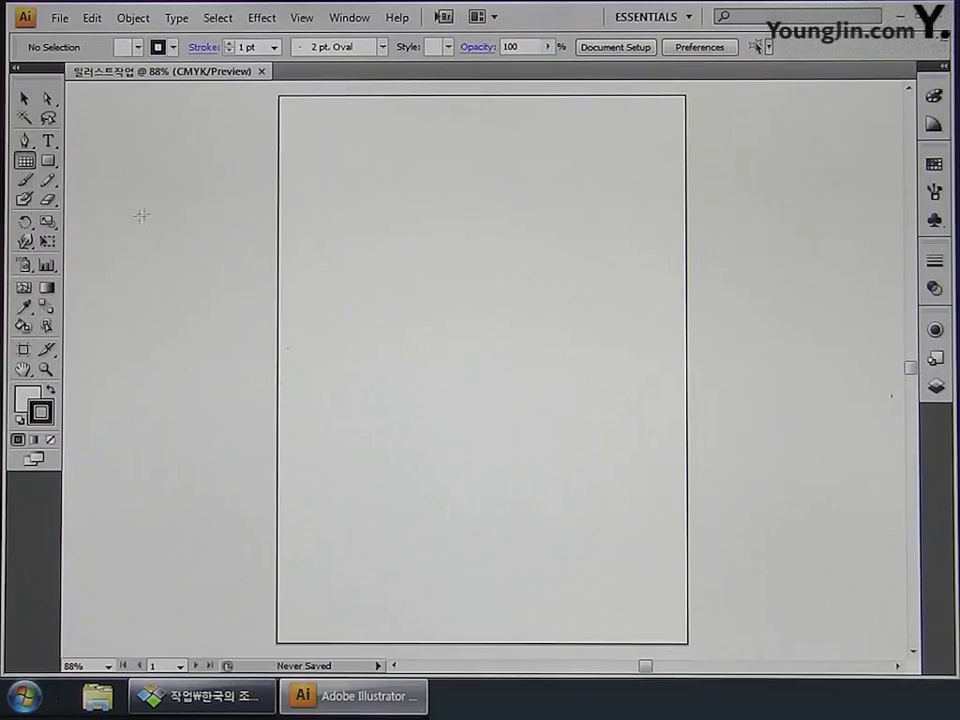
left_click(291, 107)
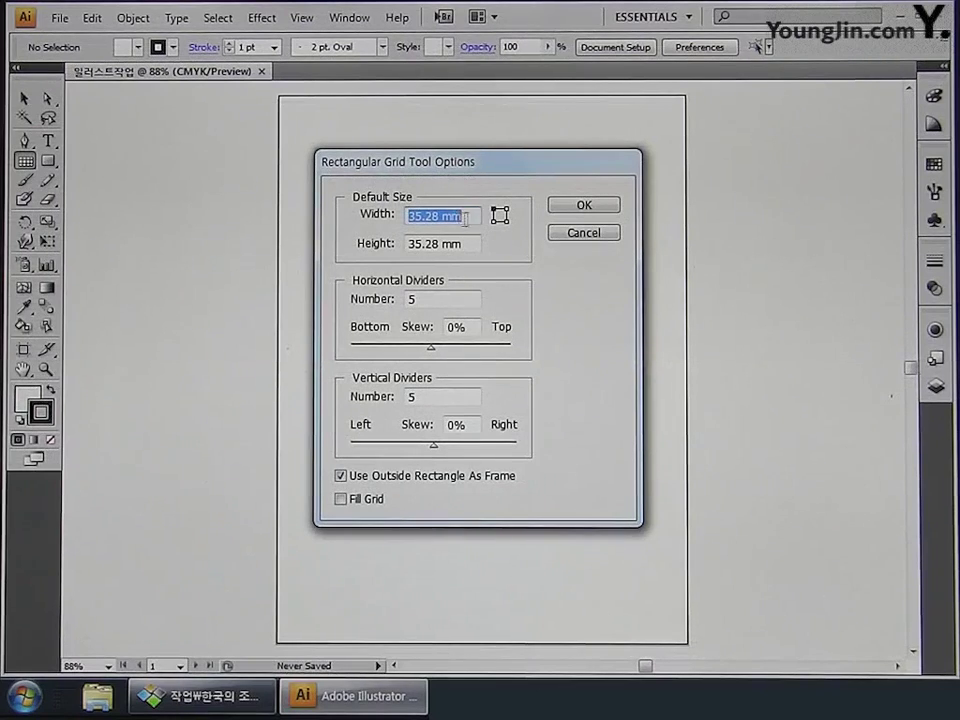
type("170")
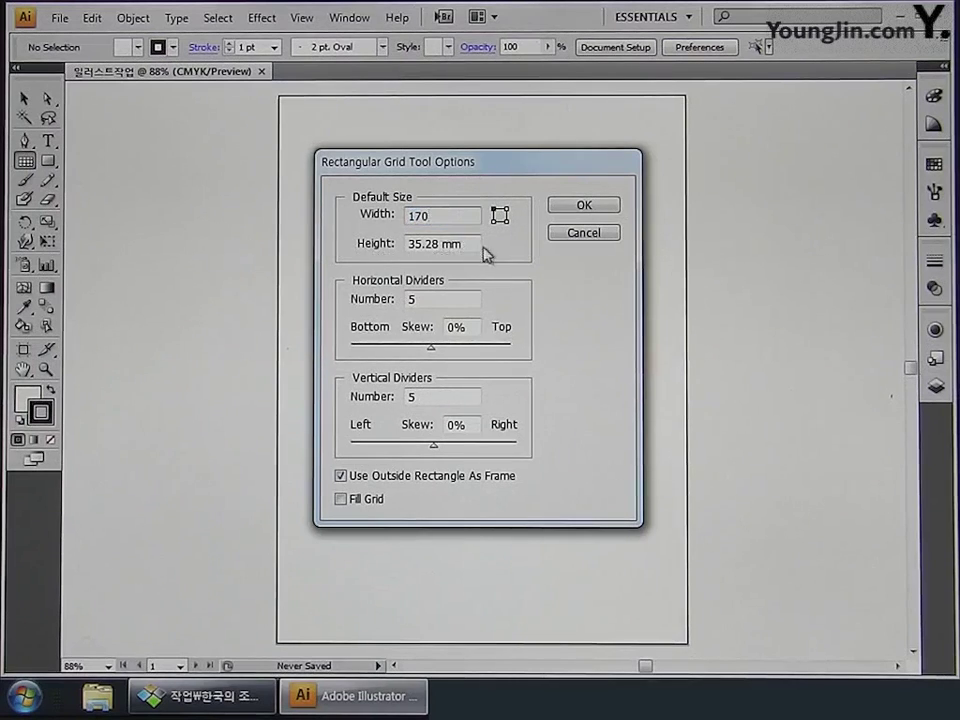
key("Tab")
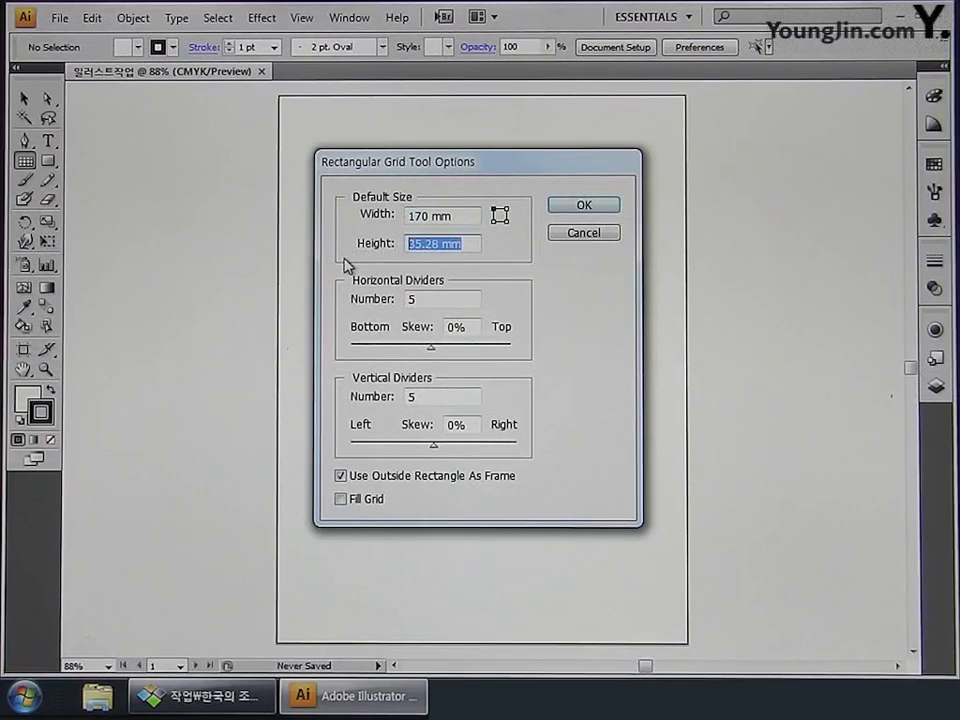
type("230")
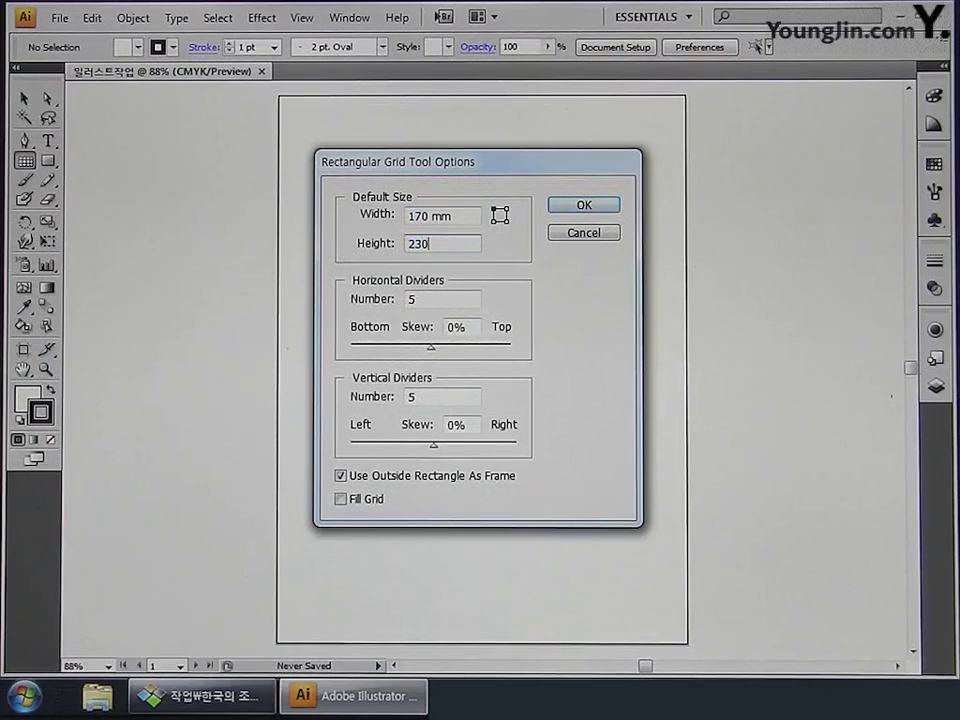
key("Tab")
type("3")
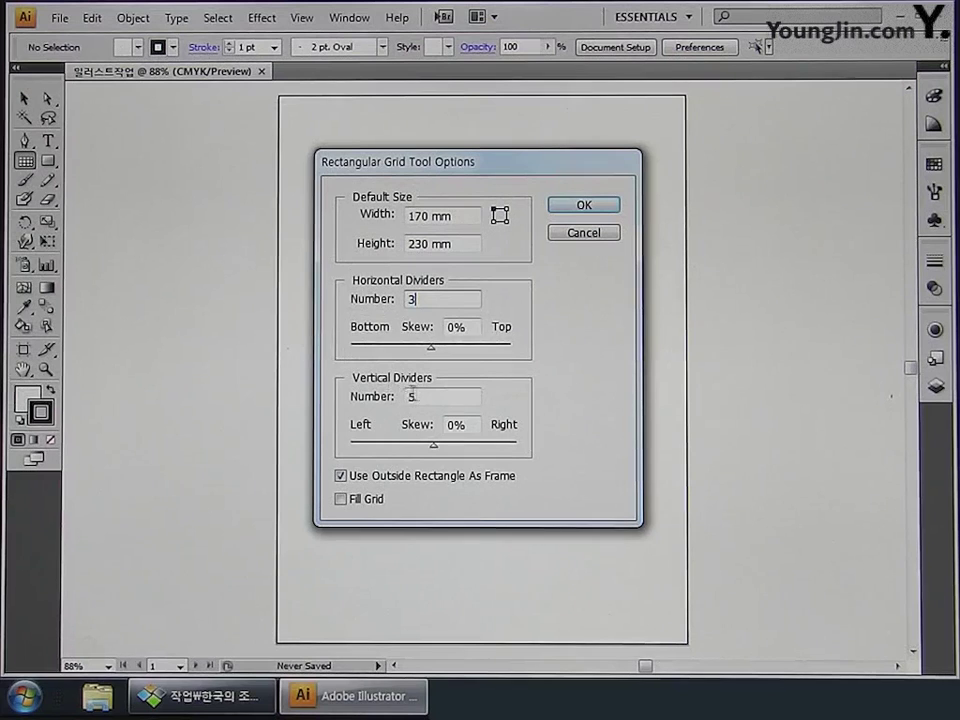
key("Tab")
type("3")
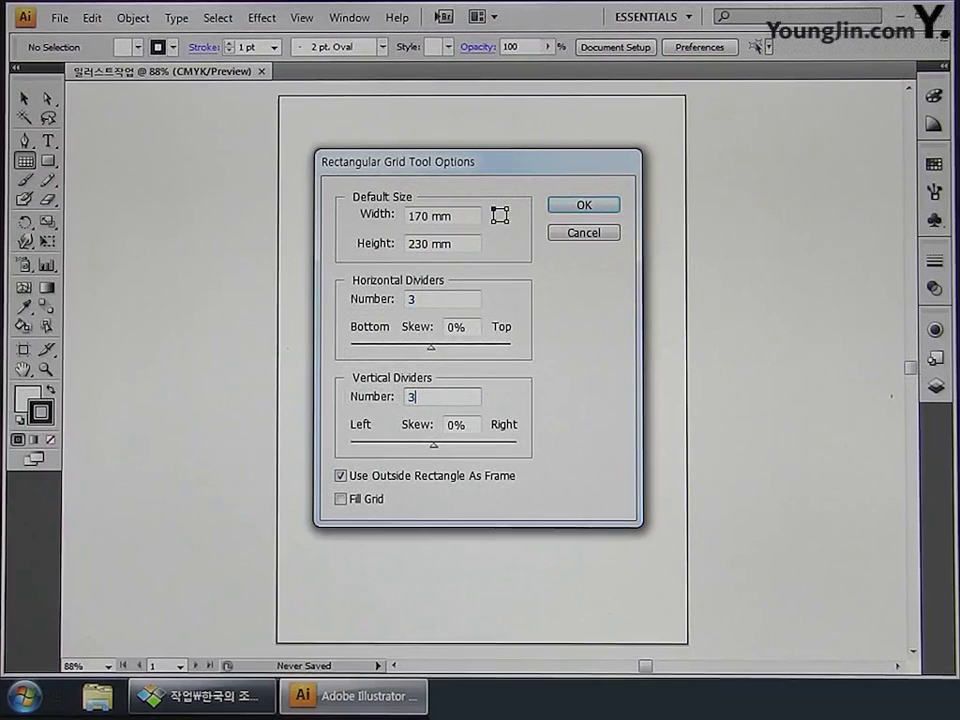
left_click(575, 205)
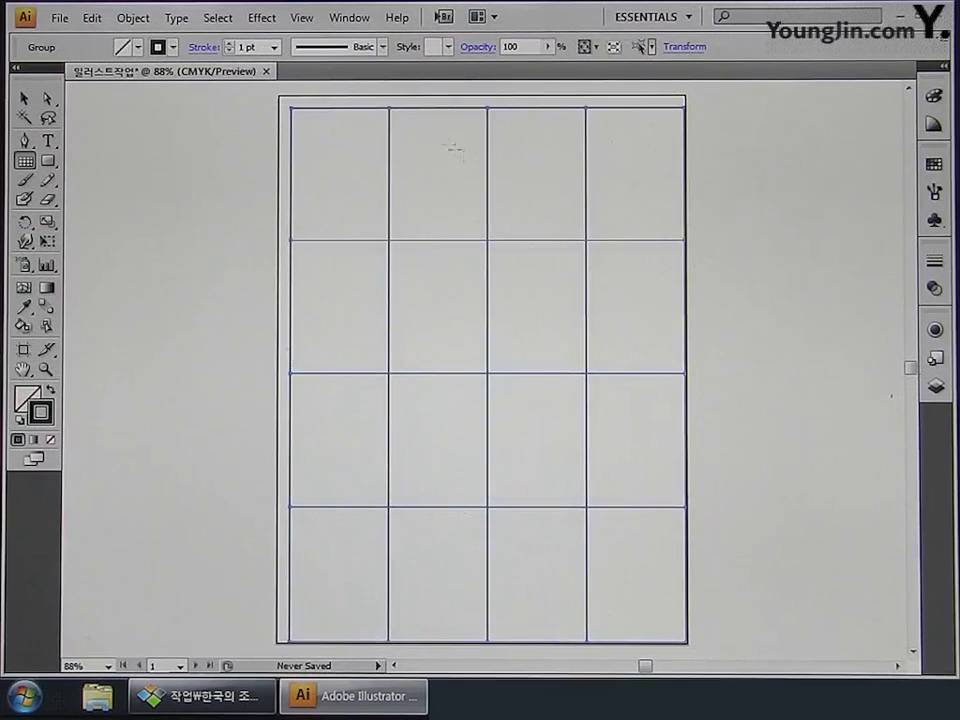
Step: Center the grid horizontally and vertically relative to the artboard, and deselect it
left_click(351, 19)
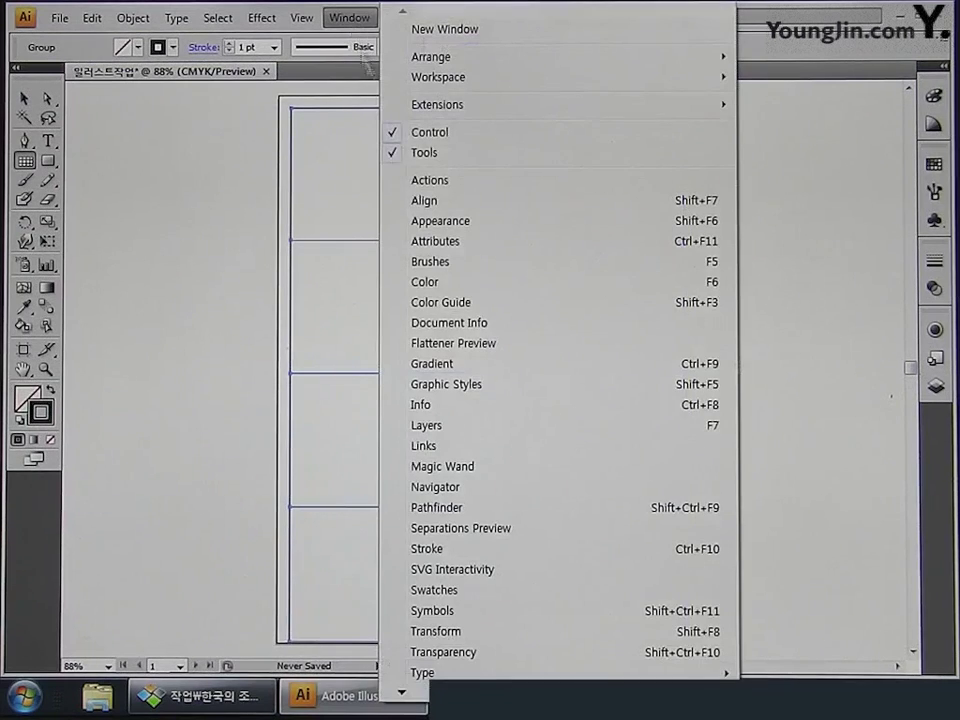
left_click(424, 200)
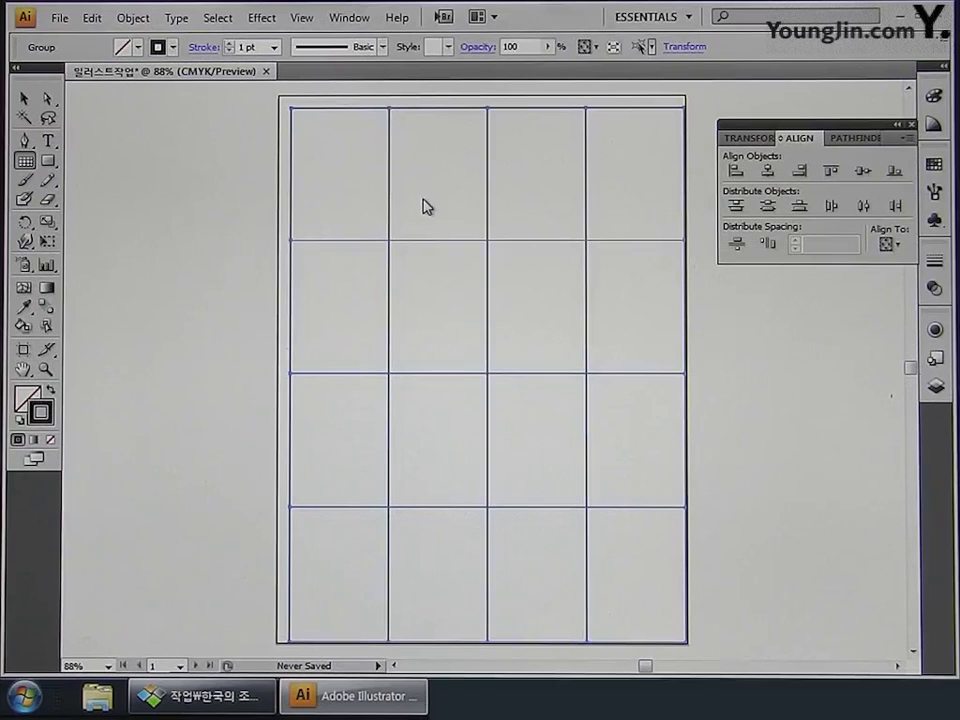
left_click(885, 244)
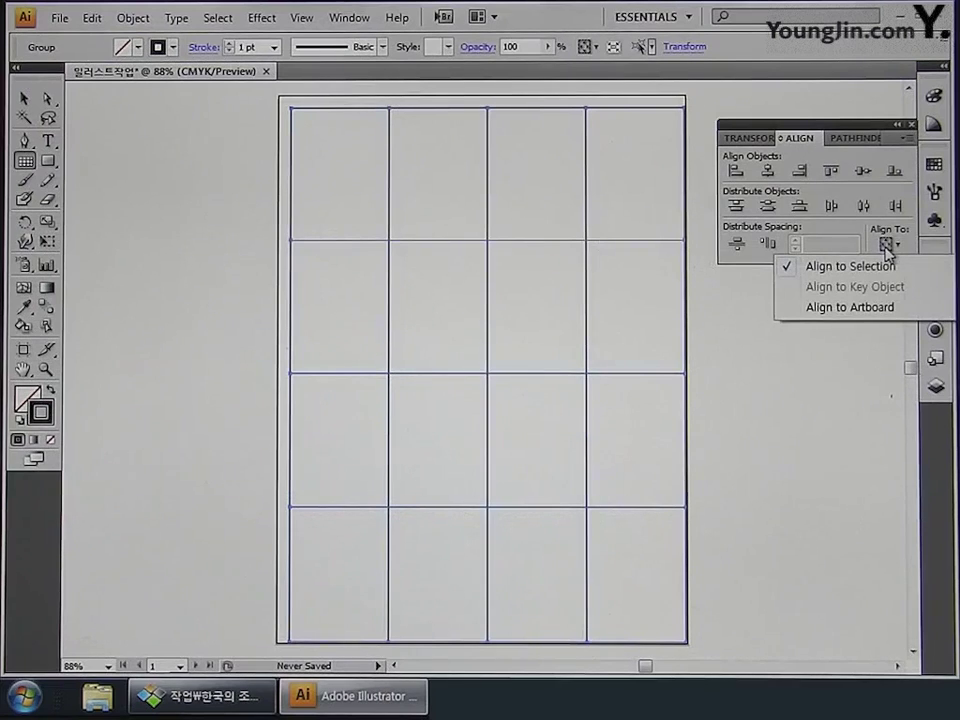
left_click(857, 306)
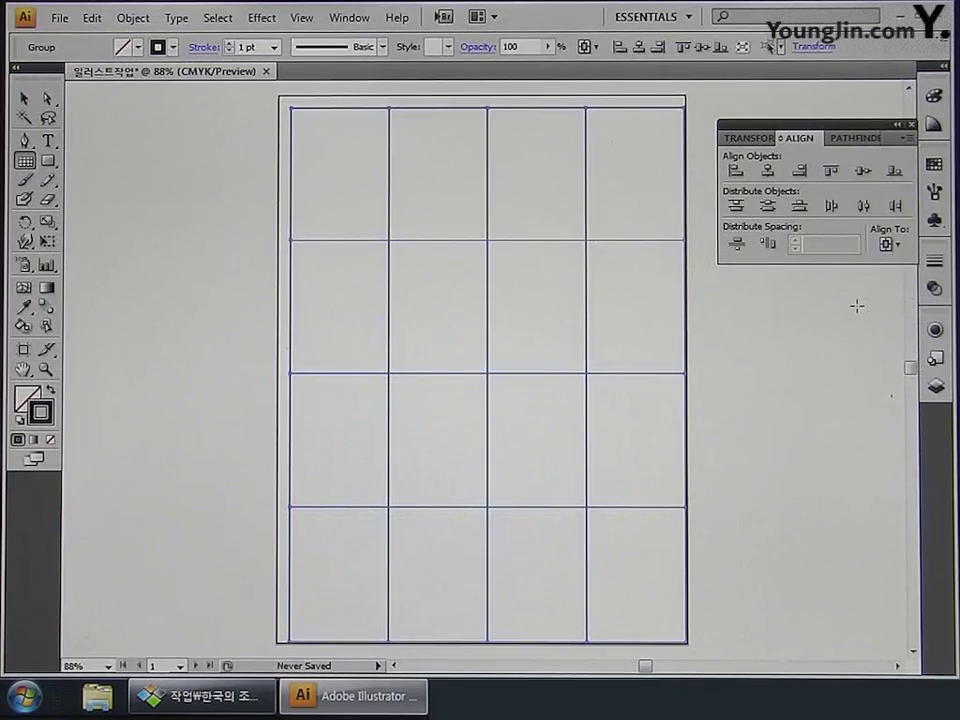
left_click(767, 172)
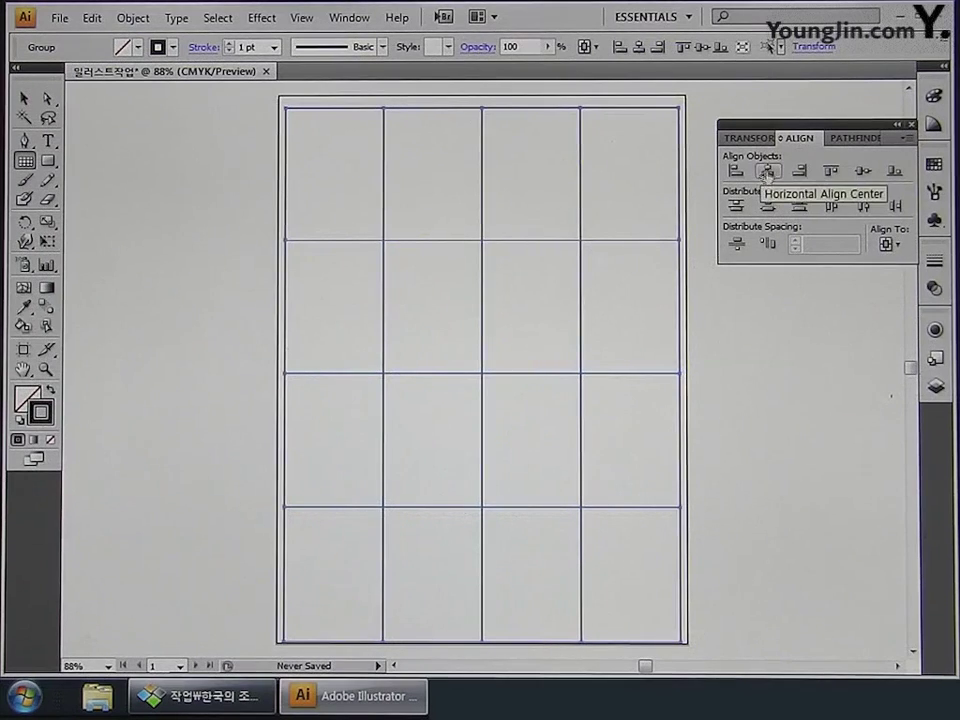
left_click(862, 172)
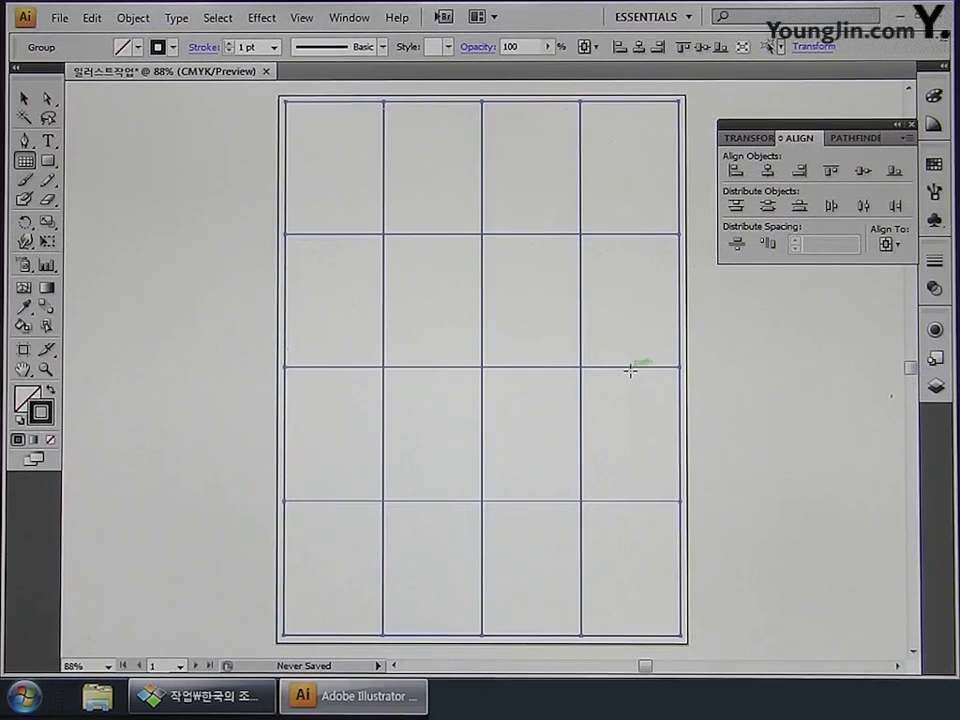
key("ctrl+shift+a")
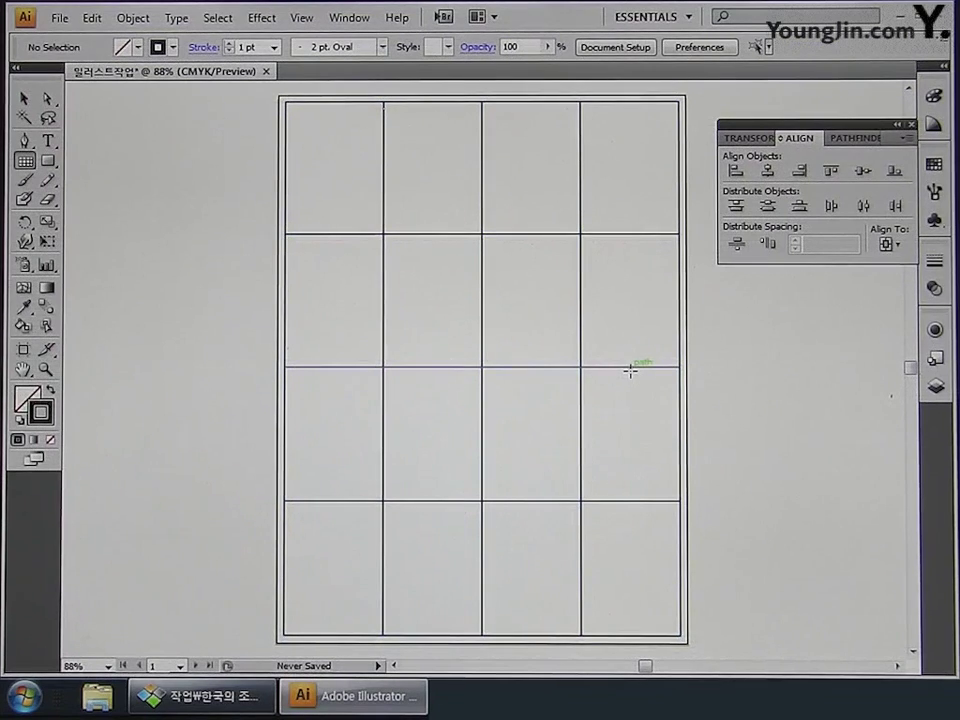
Step: Draw seven parallel diagonal lines through the grid intersections, sloping down from upper left to lower right across every cell
left_click(26, 161)
left_click(92, 164)
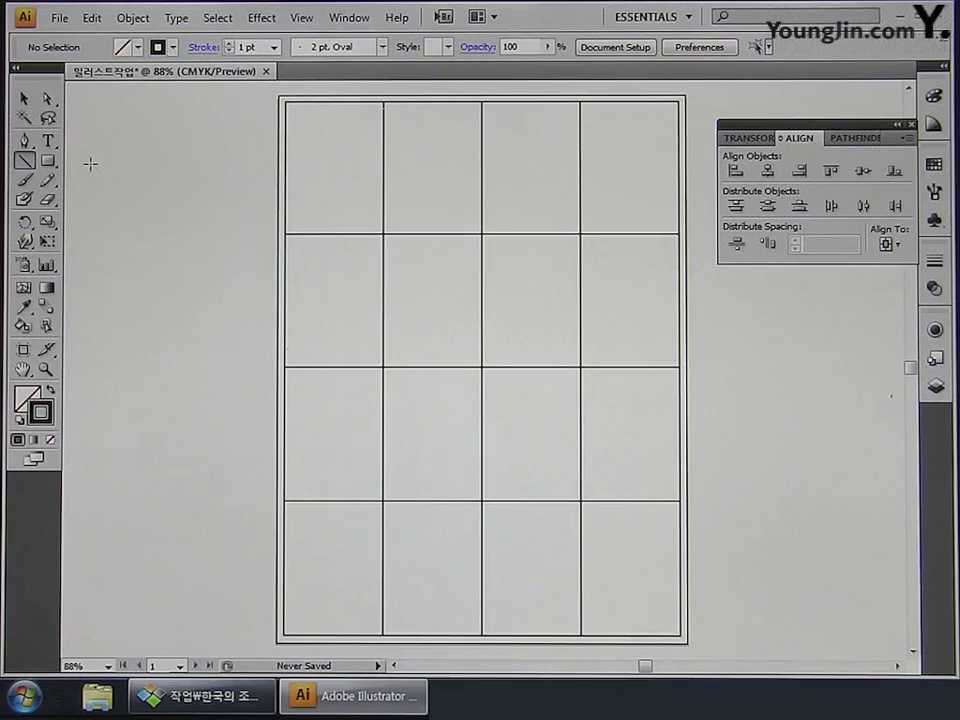
mouse_move(580, 101)
left_mouse_down()
mouse_move(684, 240)
mouse_move(679, 234)
left_mouse_up()
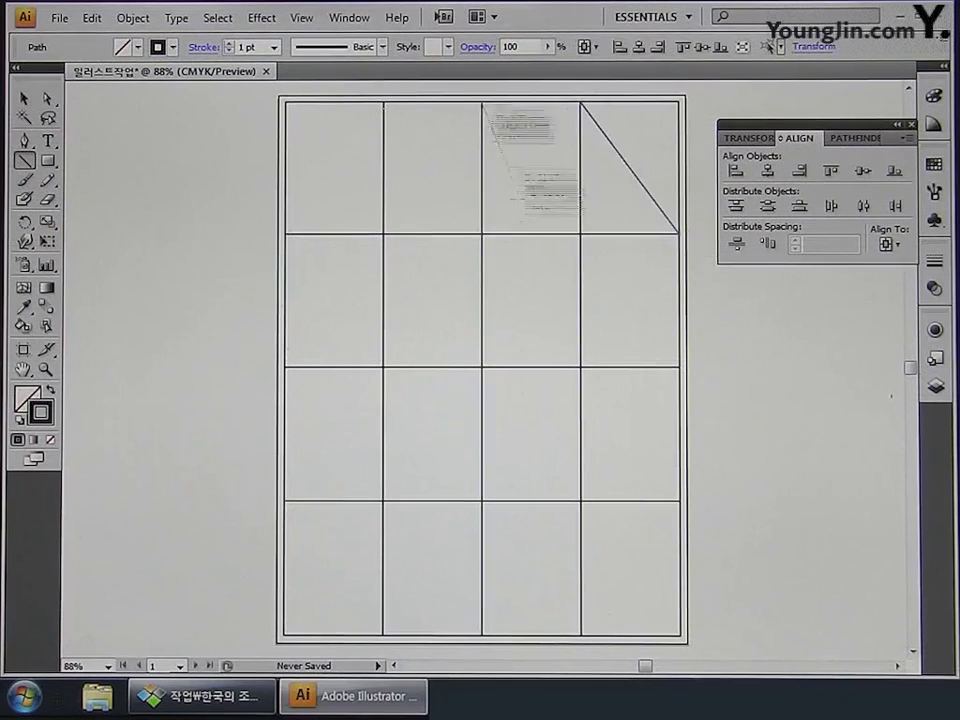
left_click_drag(482, 101, 680, 367)
mouse_move(383, 102)
left_mouse_down()
mouse_move(660, 490)
mouse_move(680, 500)
left_mouse_up()
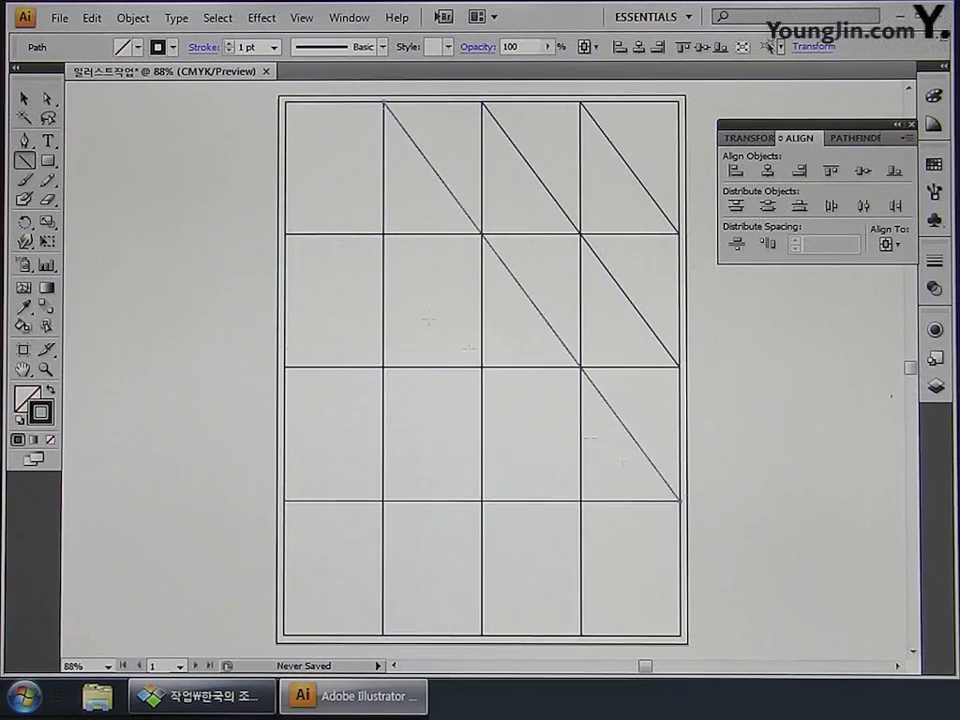
left_click_drag(285, 101, 681, 636)
left_click_drag(290, 237, 580, 636)
left_click_drag(286, 368, 482, 636)
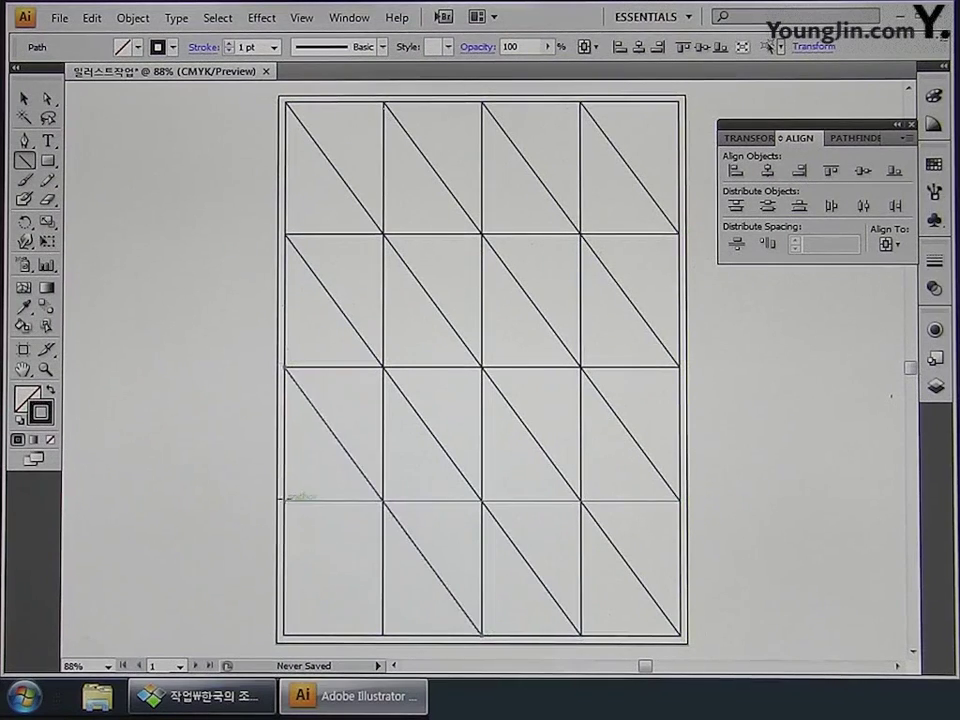
left_click_drag(286, 500, 381, 634)
Step: Reflect a copy of all the diagonal lines across the vertical axis so the diagonals cross in every cell
key("ctrl+a")
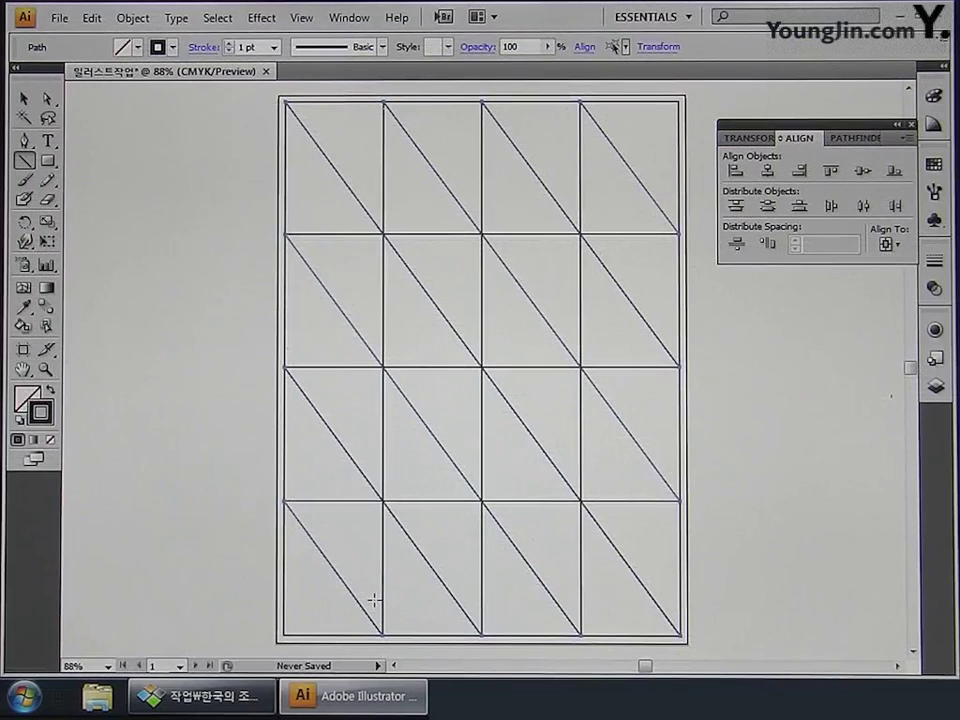
left_click(27, 223)
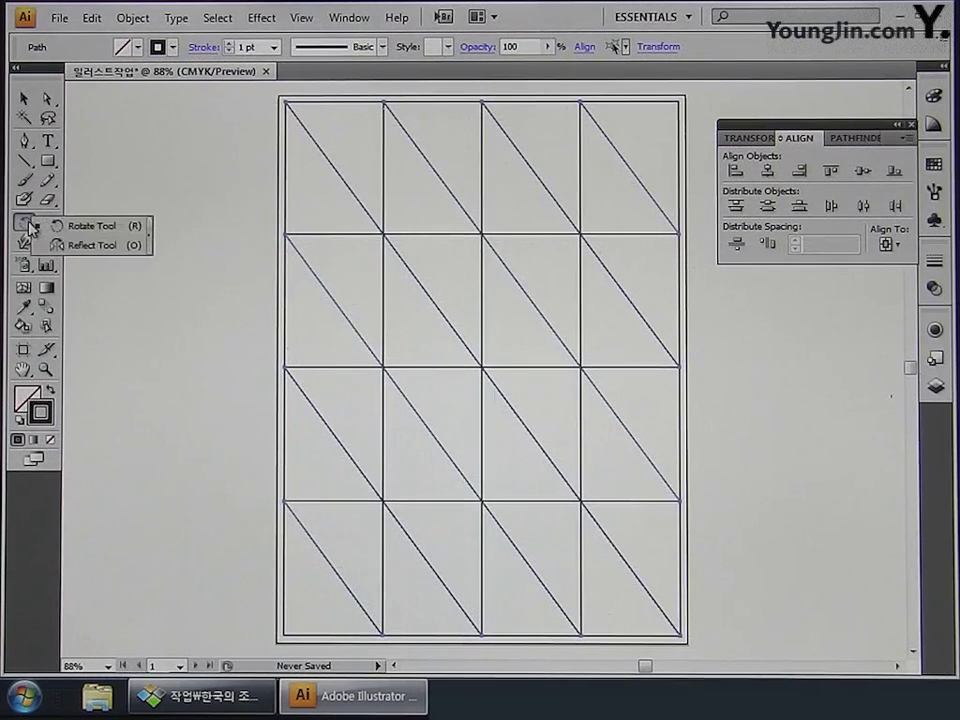
left_click(57, 245)
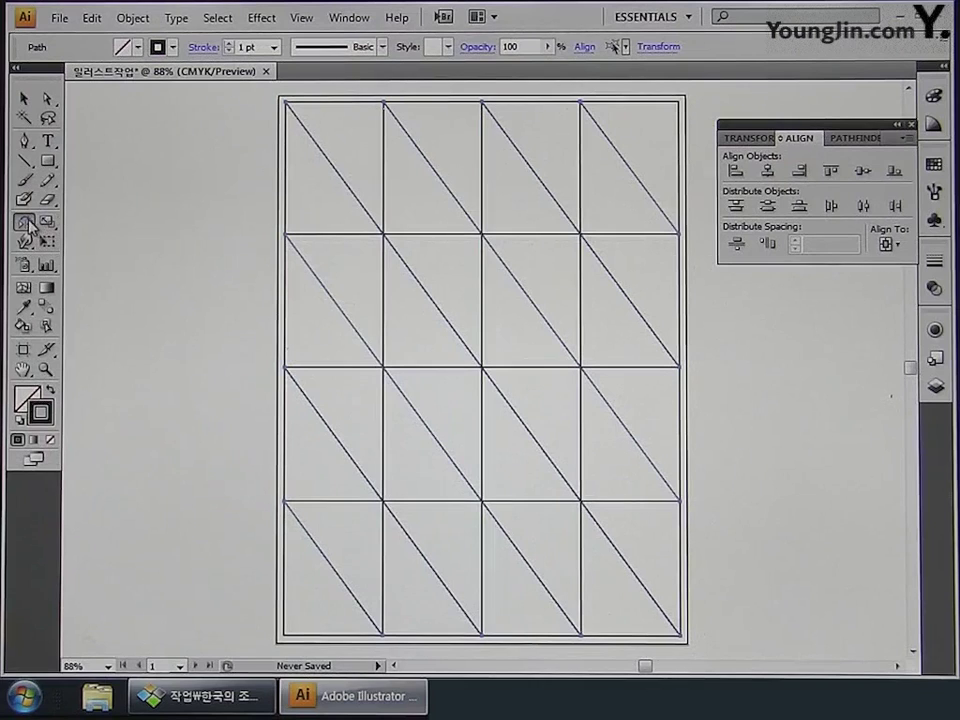
double_click(25, 222)
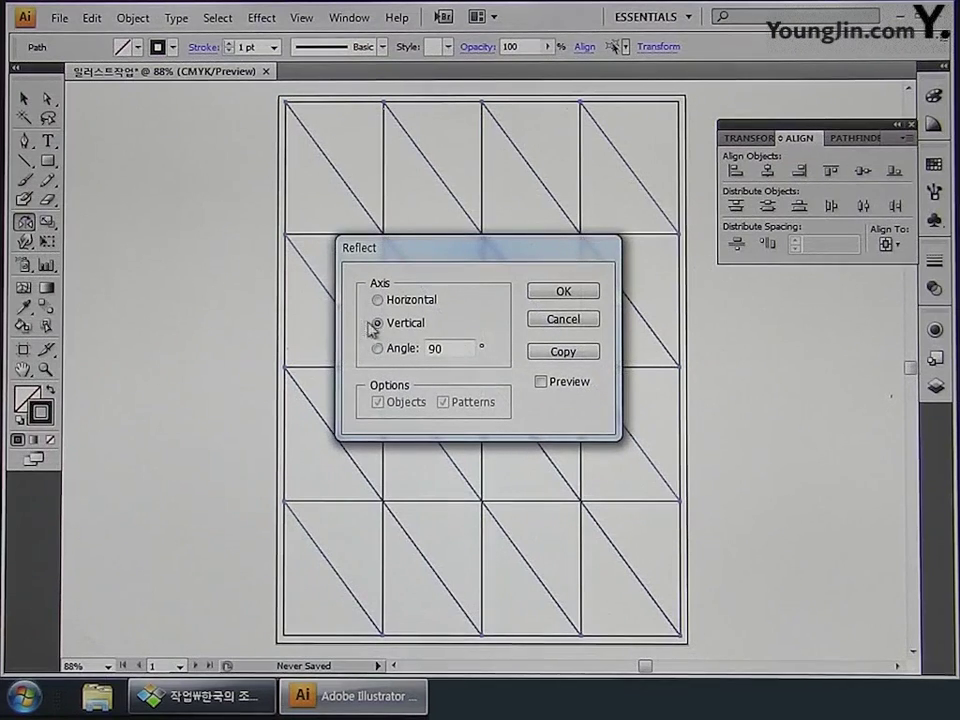
left_click(547, 357)
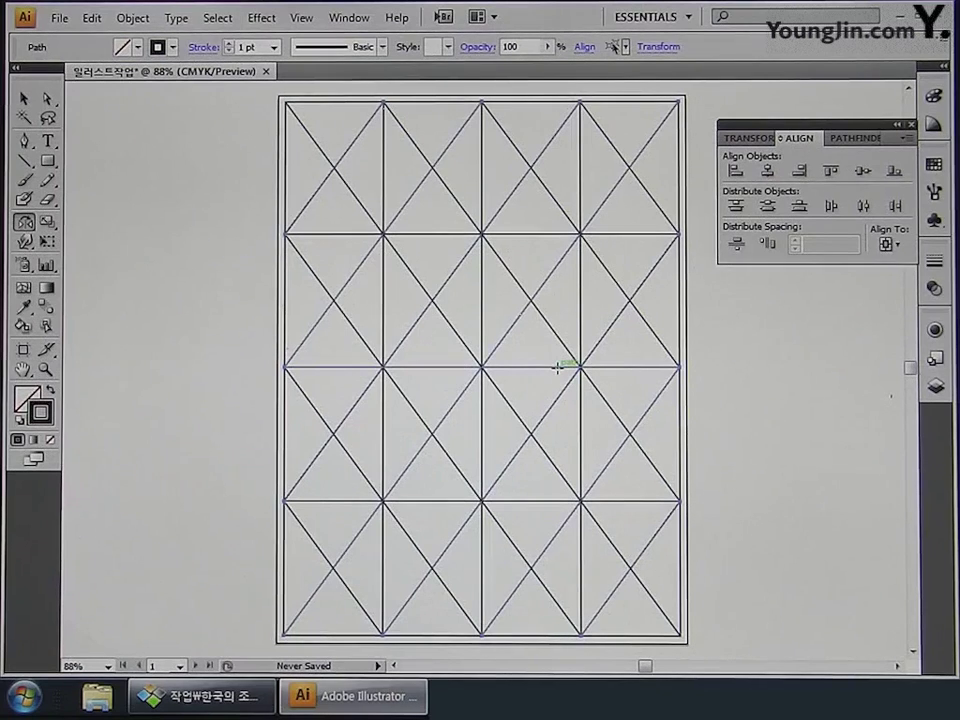
Step: Group the rectangular grid and all the crossing diagonal lines into one object
key("ctrl+a")
key("ctrl+g")
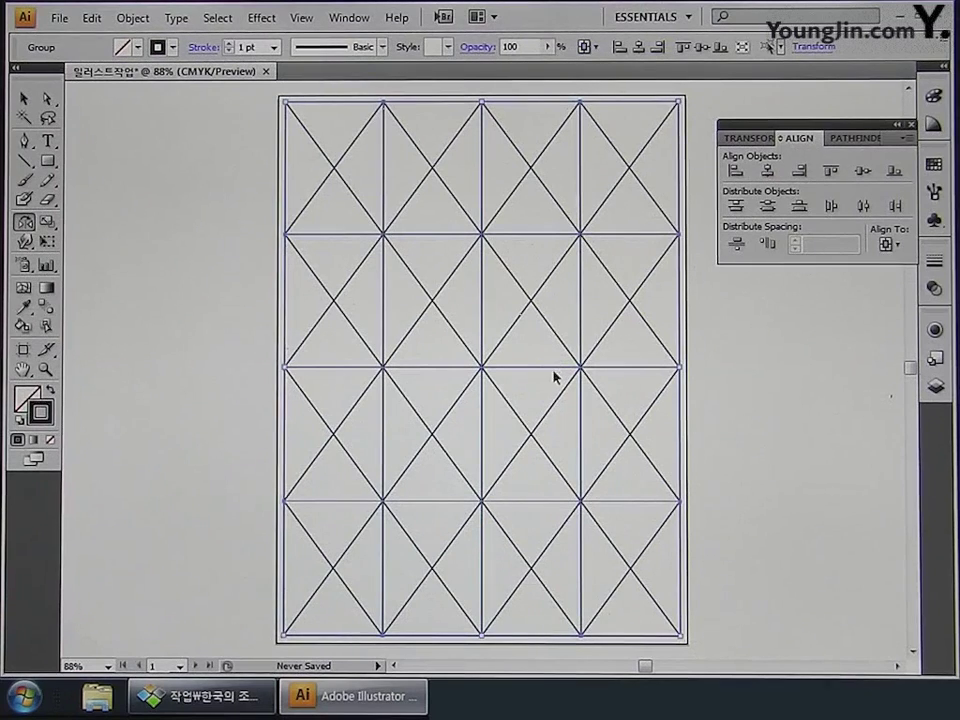
key("ctrl+a")
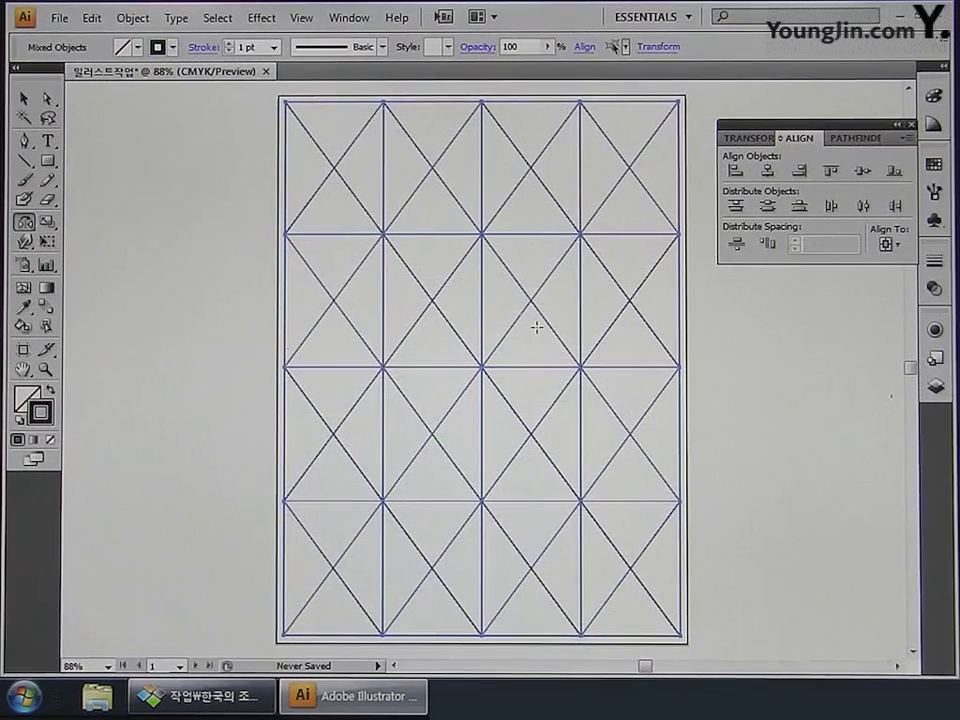
key("ctrl+g")
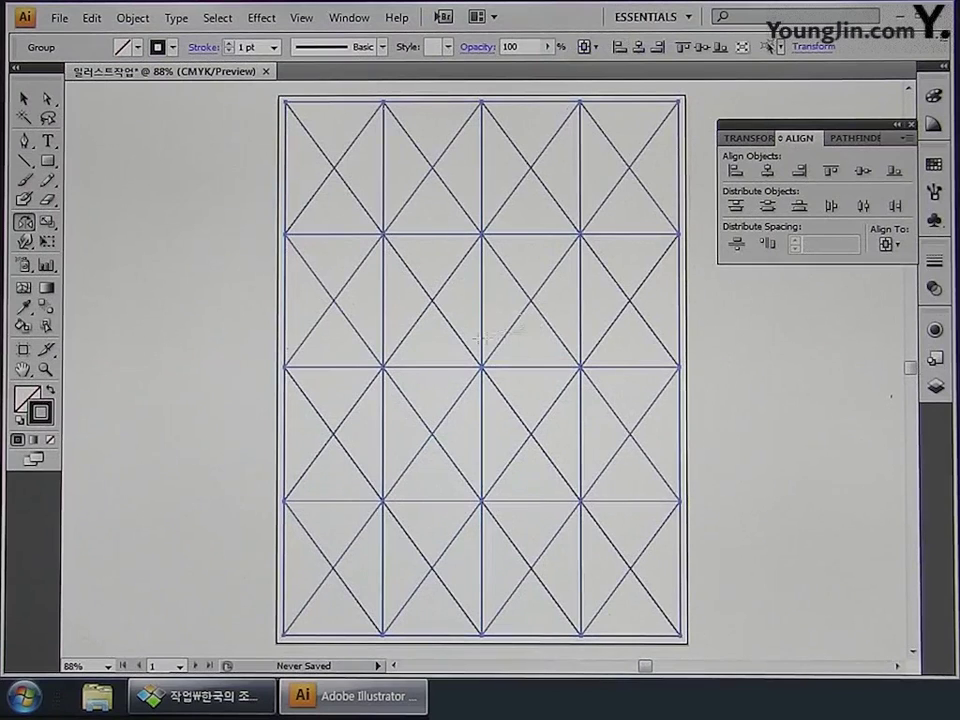
Step: Set the grid group's stroke color to pure red (#FF0000) and deselect it
double_click(46, 418)
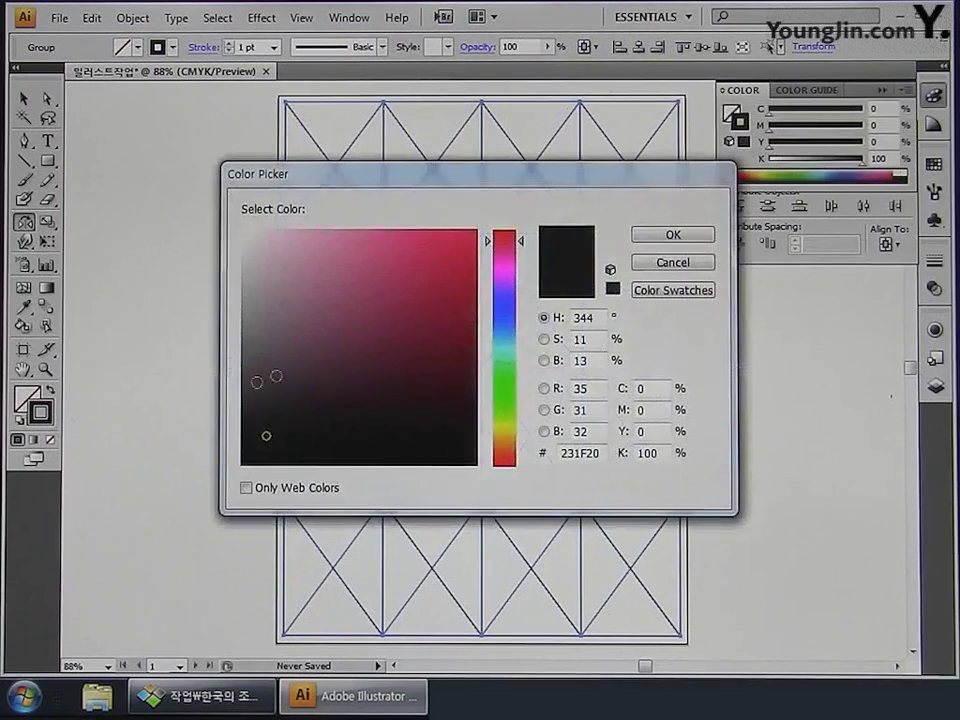
mouse_move(266, 377)
left_mouse_down()
mouse_move(450, 289)
mouse_move(495, 219)
mouse_move(521, 231)
left_mouse_up()
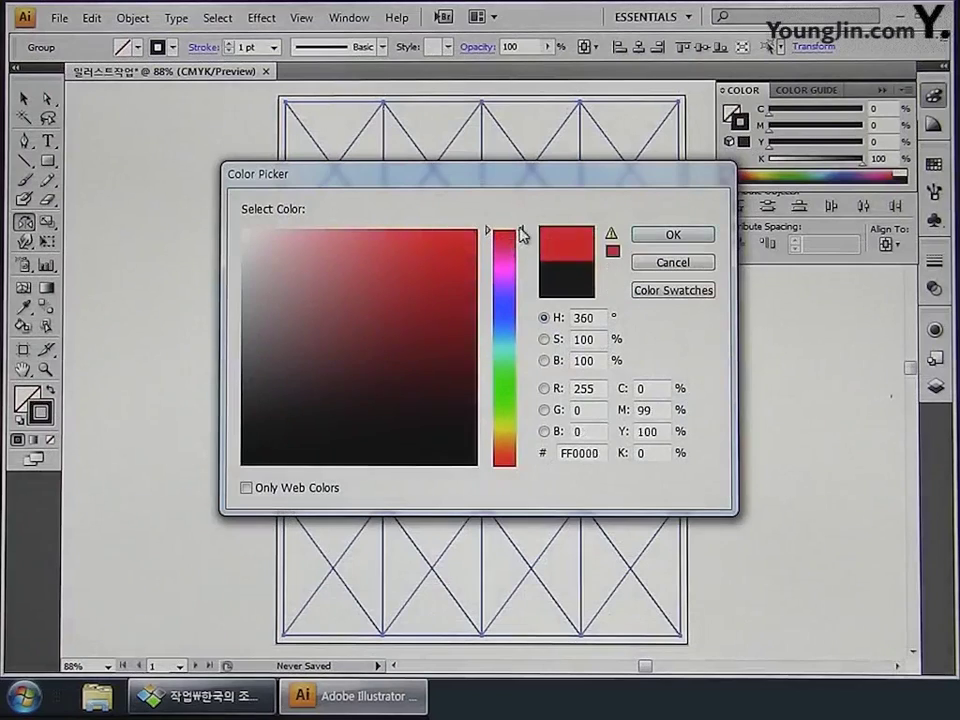
left_click(656, 234)
left_click(23, 98)
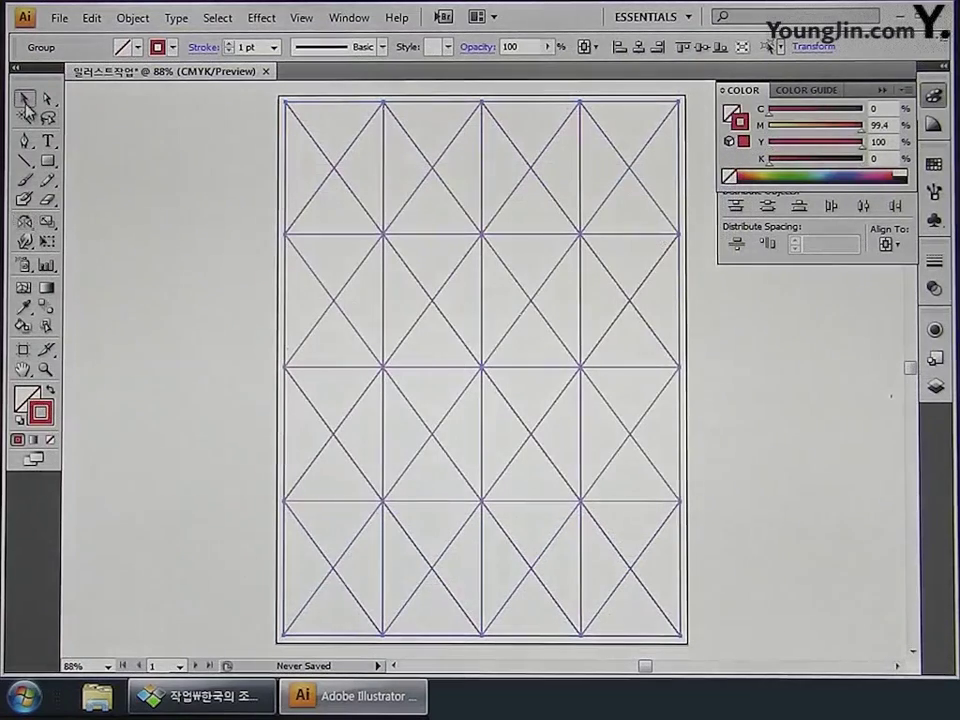
left_click(176, 302)
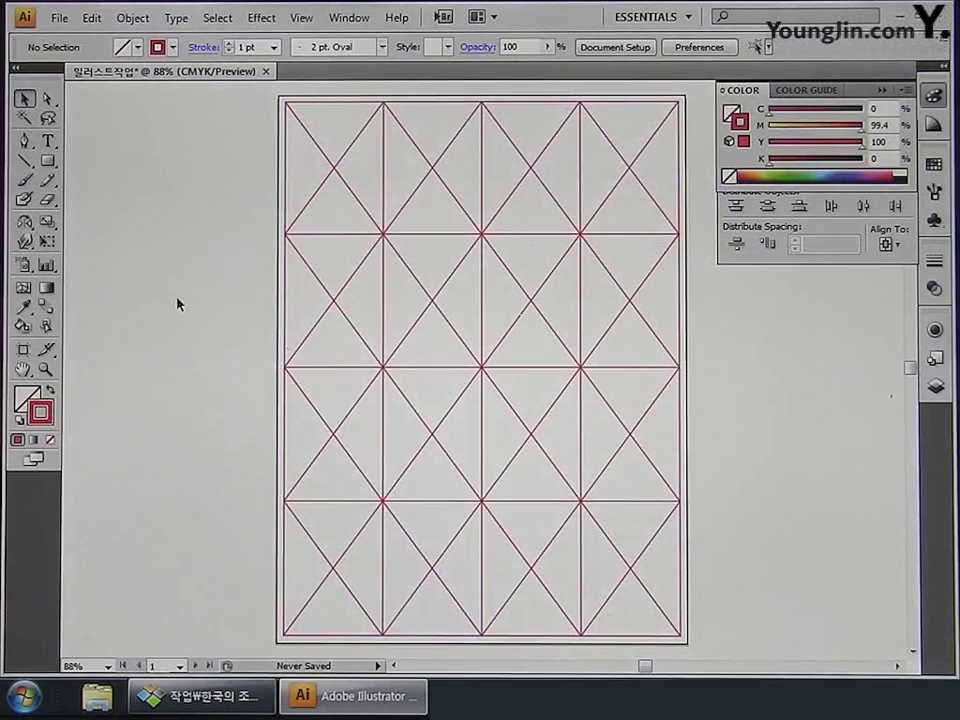
Step: Save the document as 일러스트작업 in the 작업 folder on drive D:, in Adobe Illustrator format with the Illustrator CS4 version
left_click(59, 18)
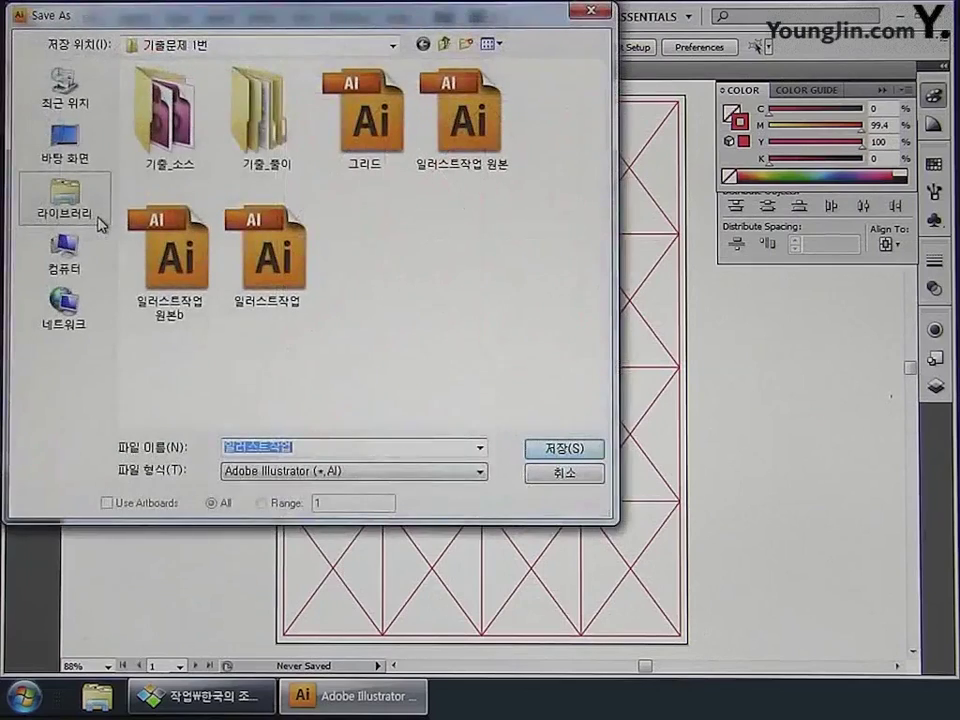
left_click(276, 46)
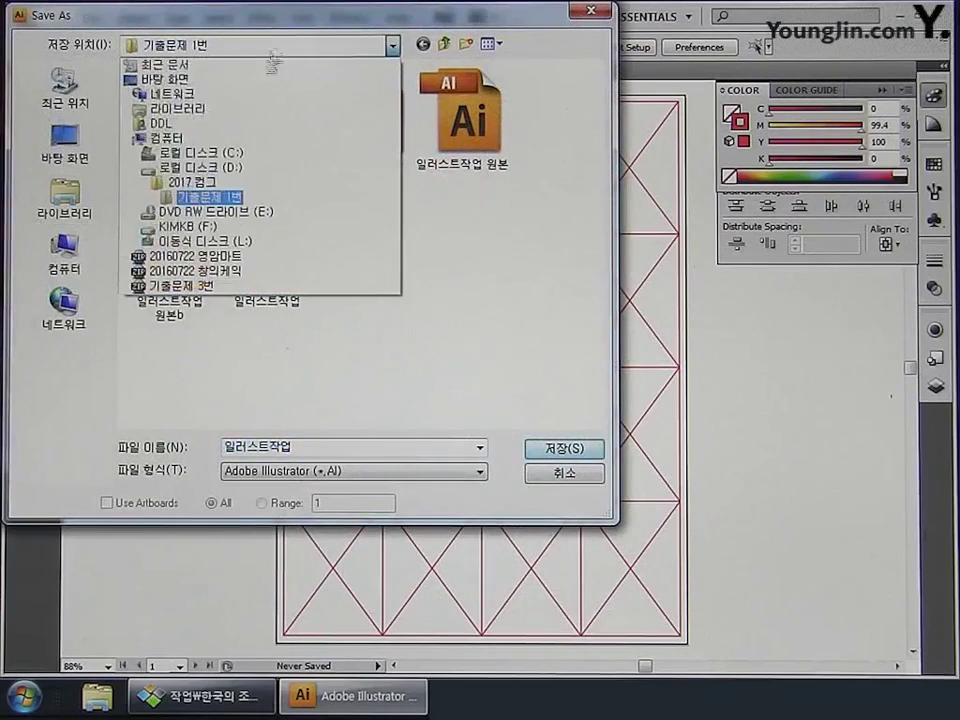
left_click(228, 170)
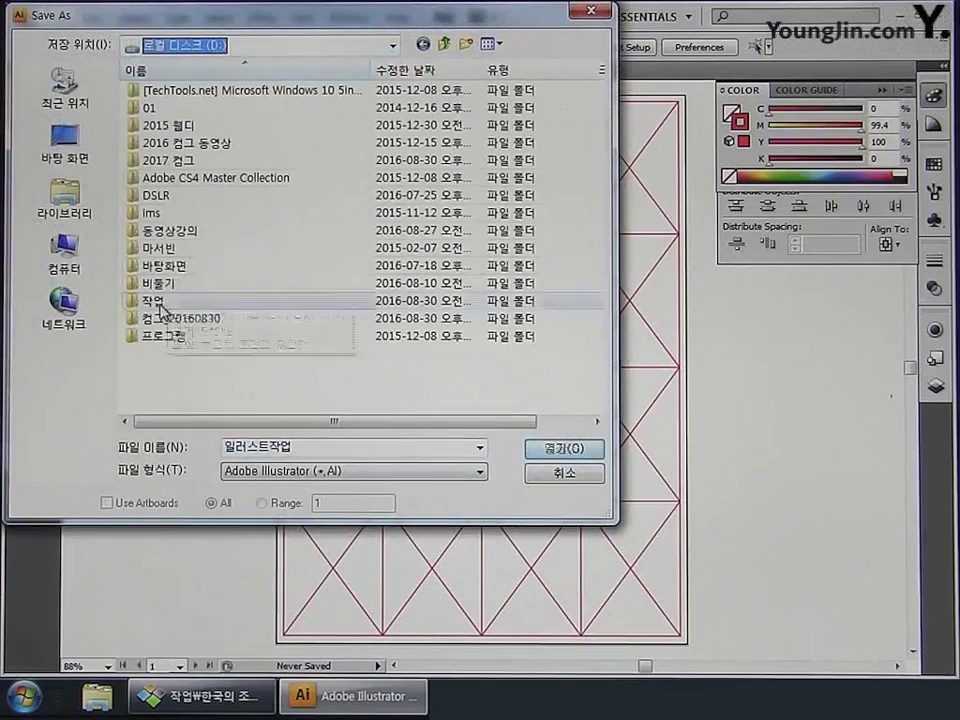
double_click(158, 304)
double_click(298, 447)
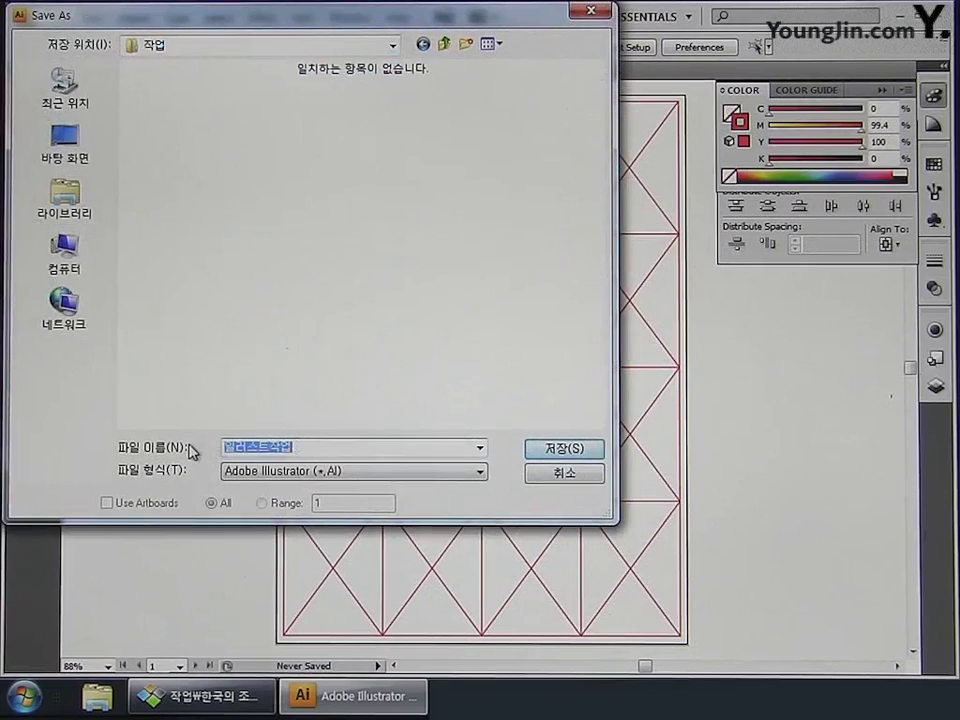
type("일")
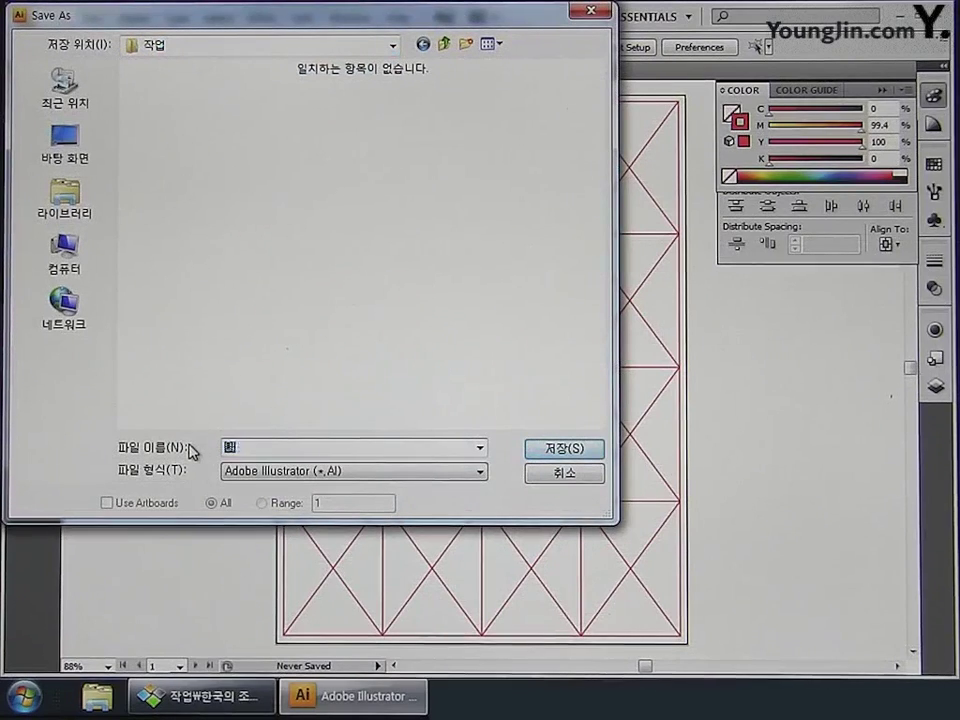
type("러스ㅌ작업")
key("Return")
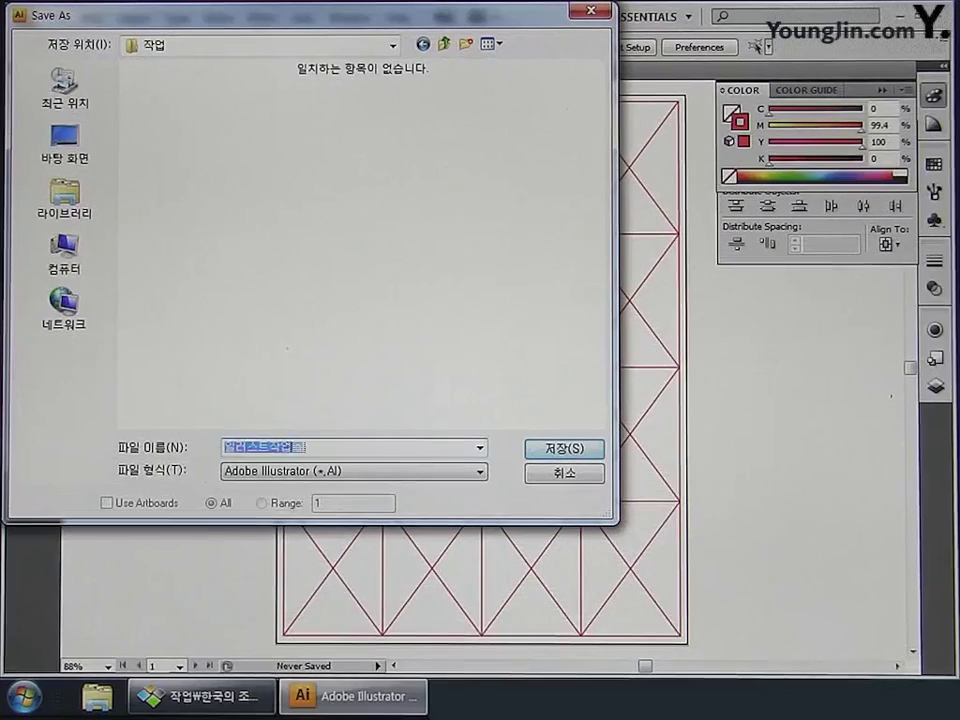
left_click(568, 450)
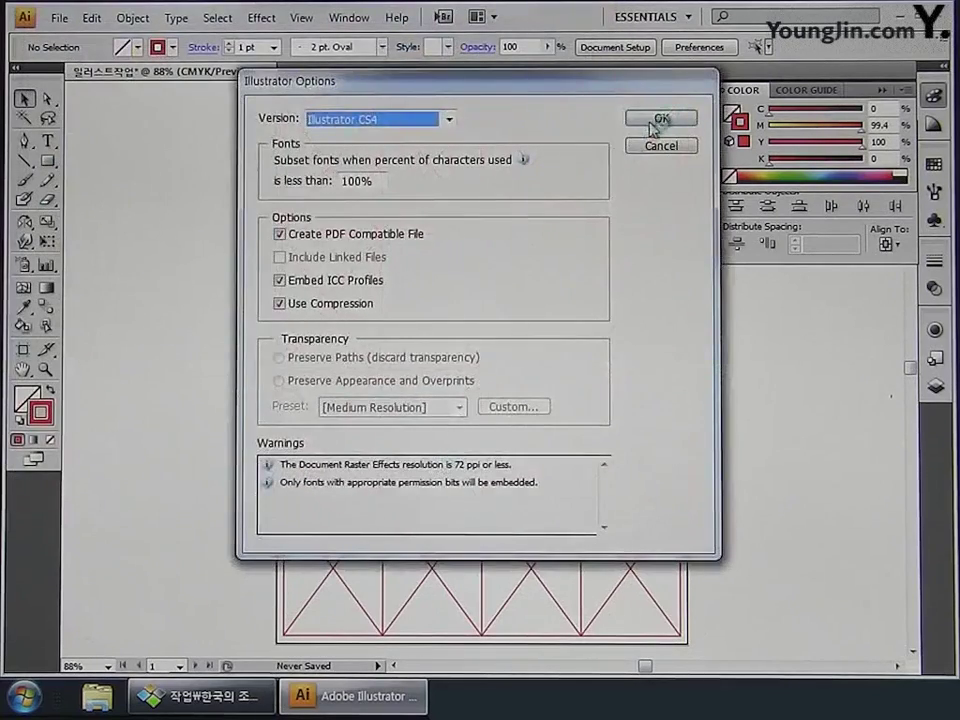
left_click(659, 121)
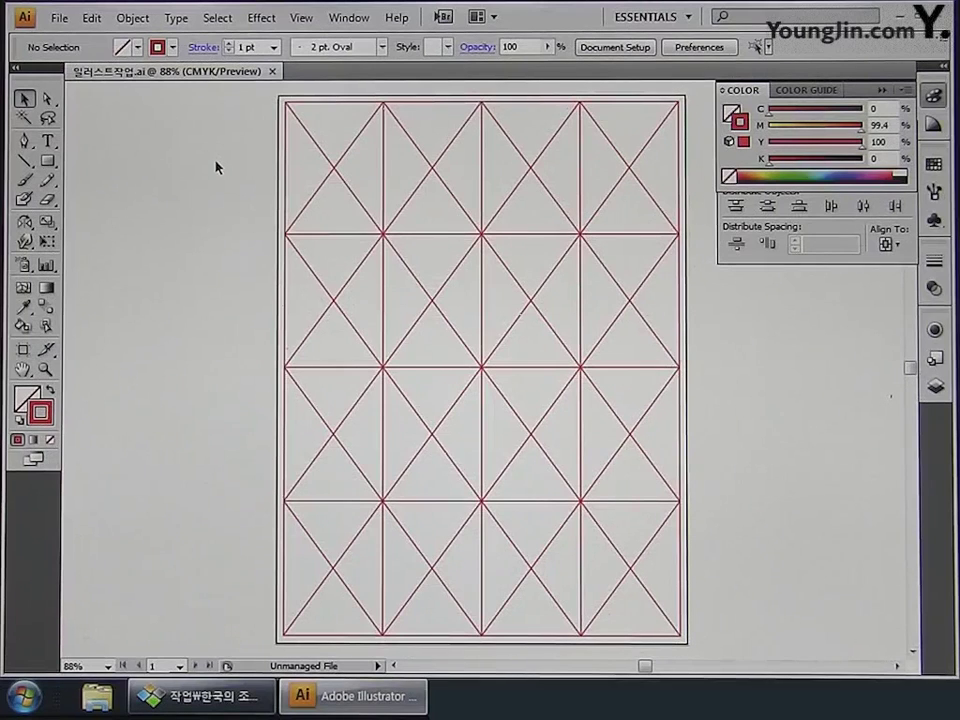
Step: Draw a straight vertical line in the empty canvas area to the left of the artboard
left_click_drag(184, 231, 647, 259)
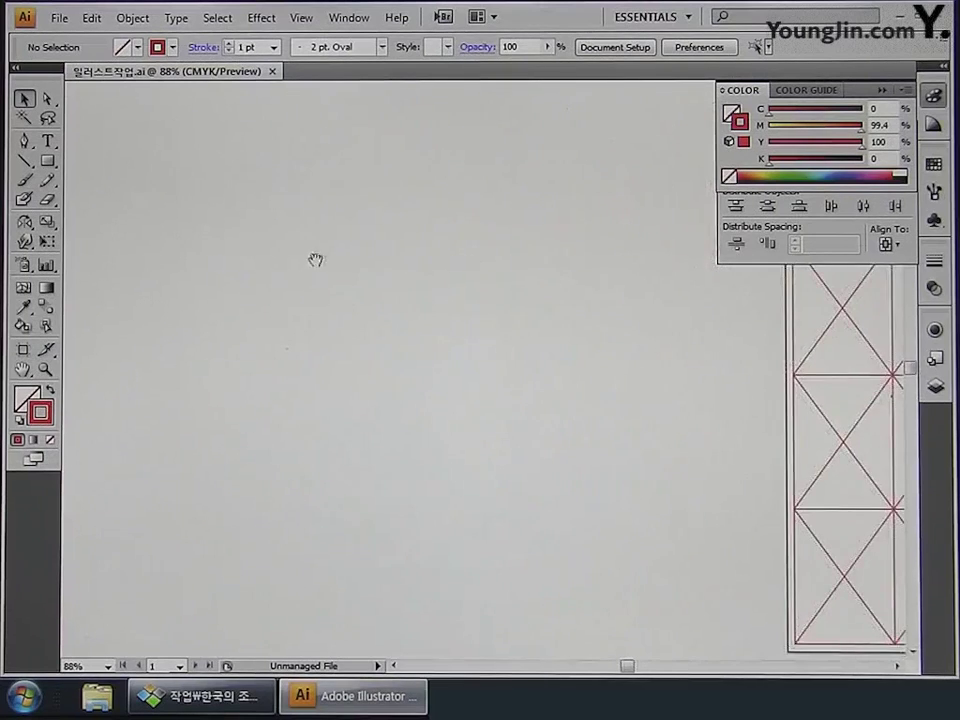
left_click_drag(315, 259, 454, 266)
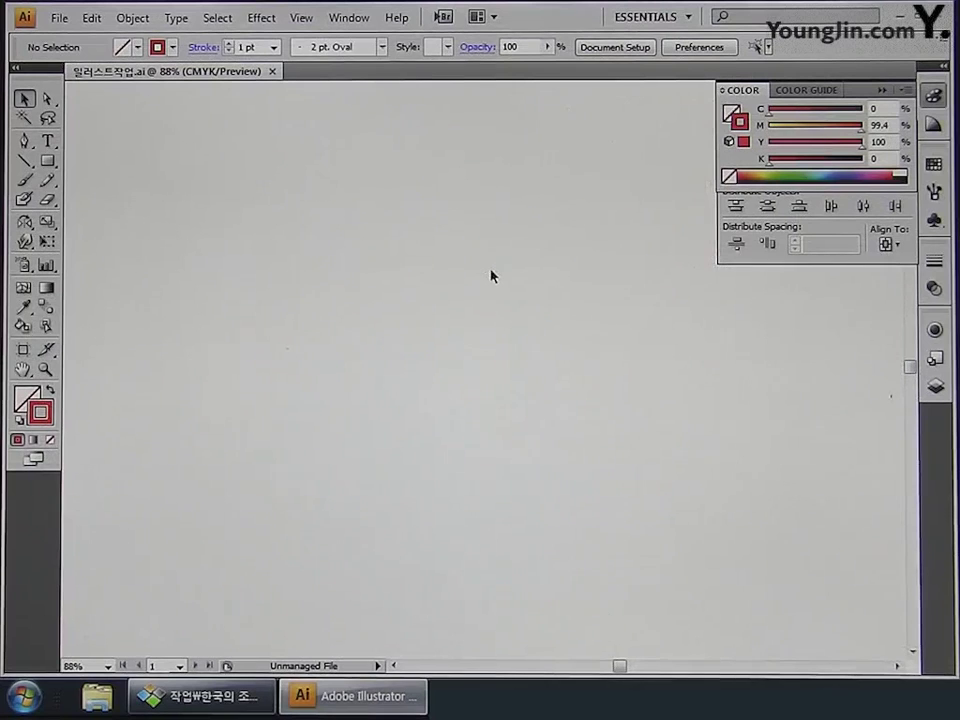
left_click(23, 161)
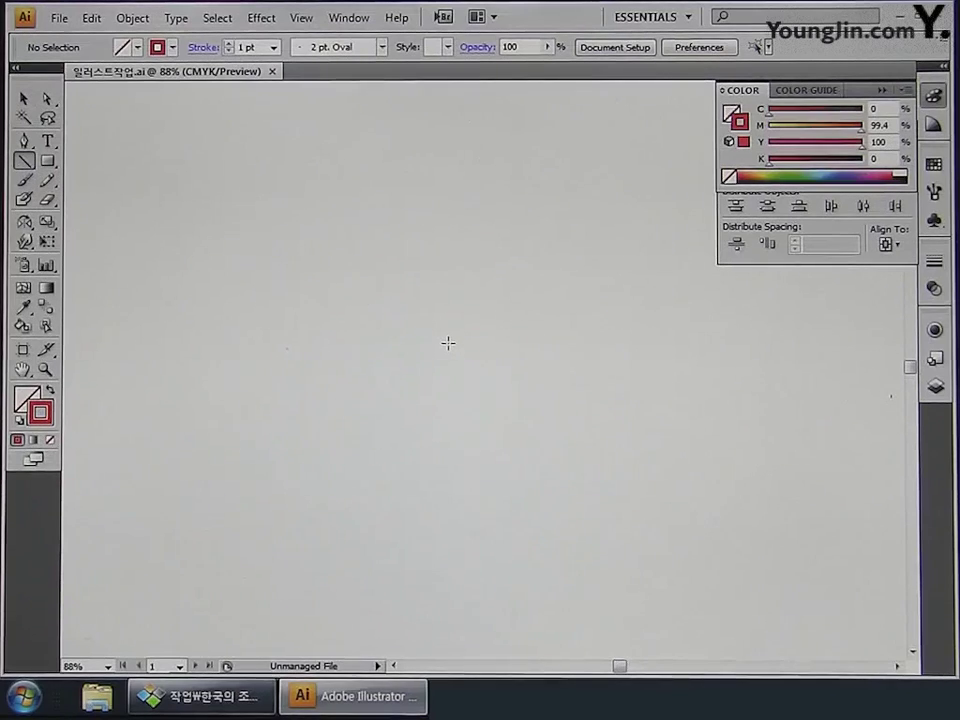
left_click_drag(448, 343, 448, 208)
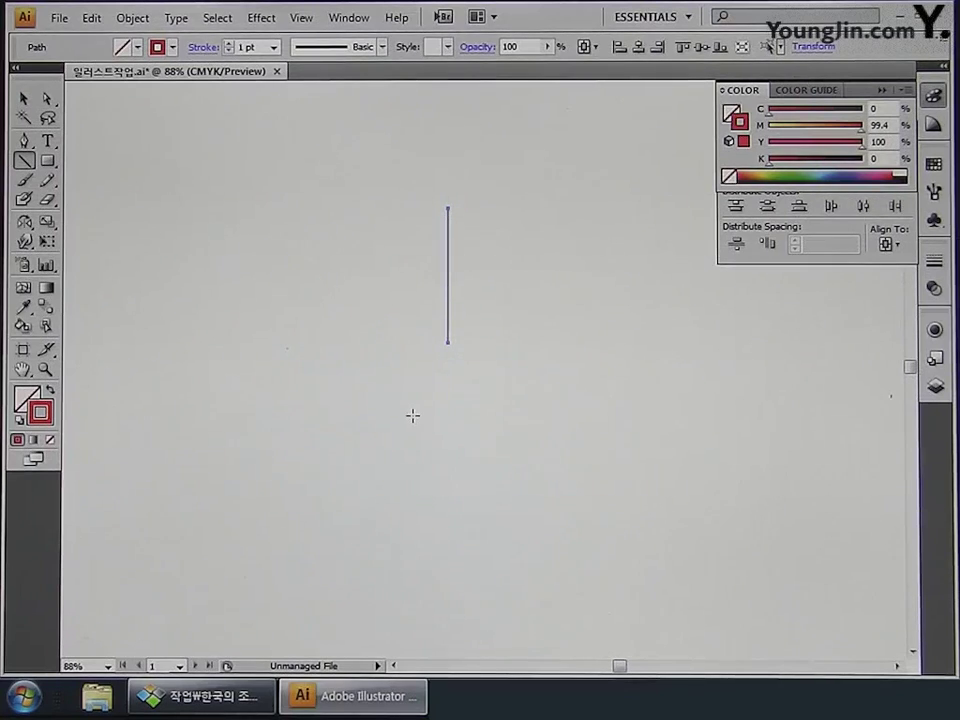
Step: Set the vertical line's stroke color to C 0, M 0, Y 0, K 70
double_click(44, 413)
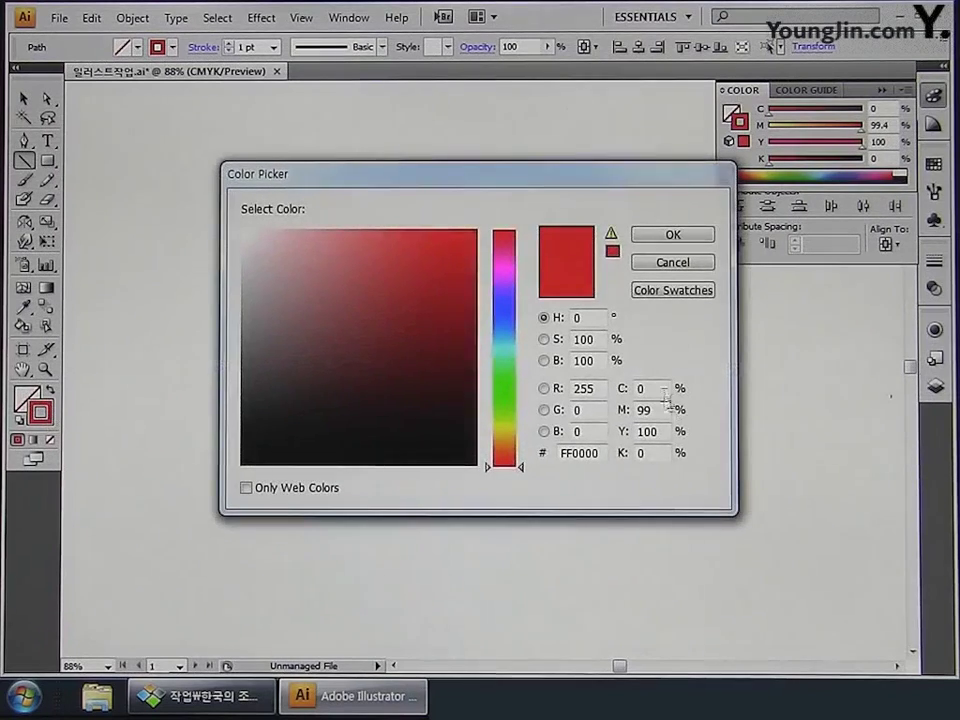
key("Tab")
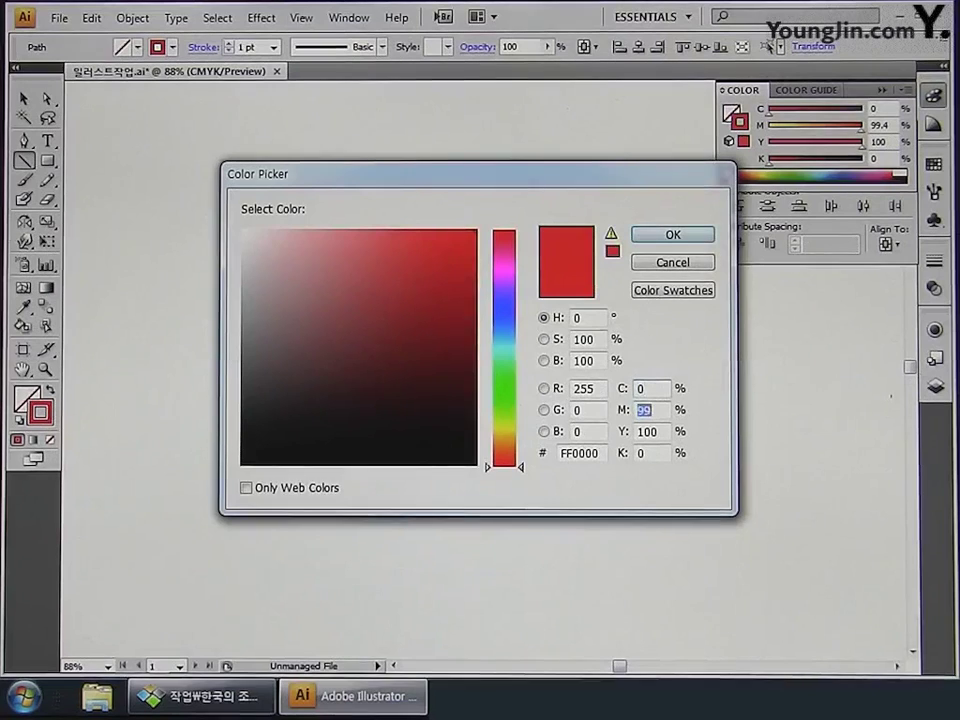
type("0")
key("Tab")
type("0")
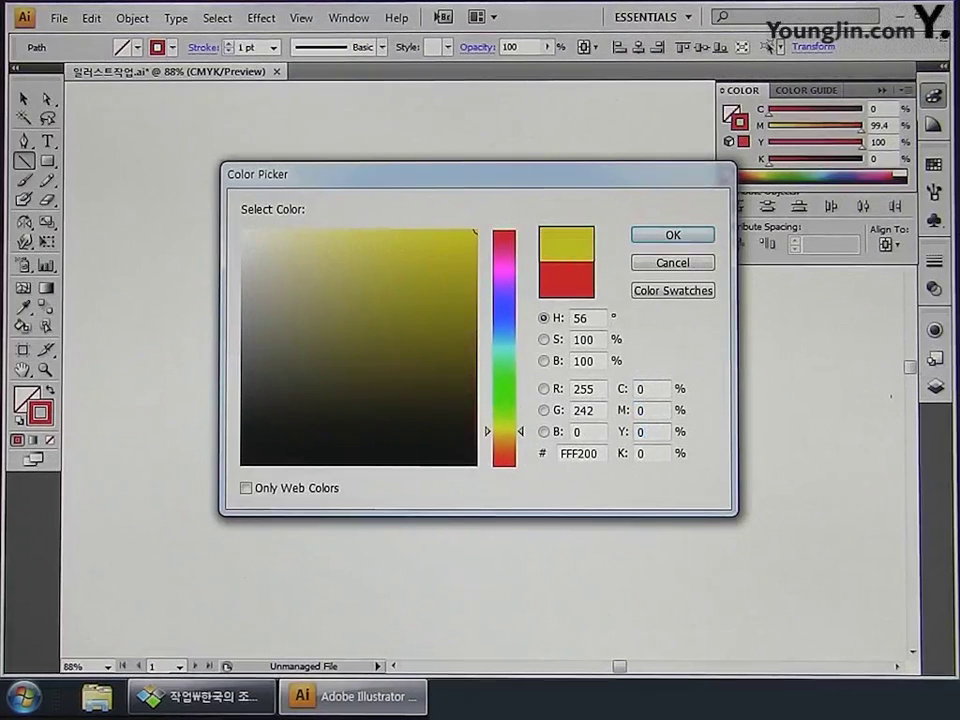
key("Tab")
type("70")
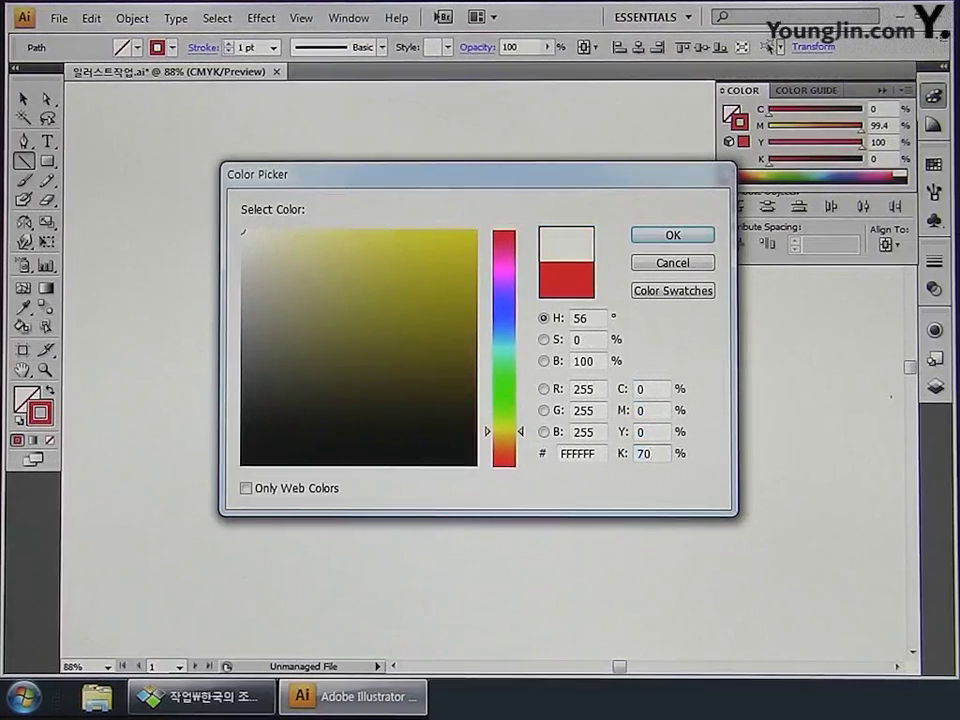
left_click(660, 244)
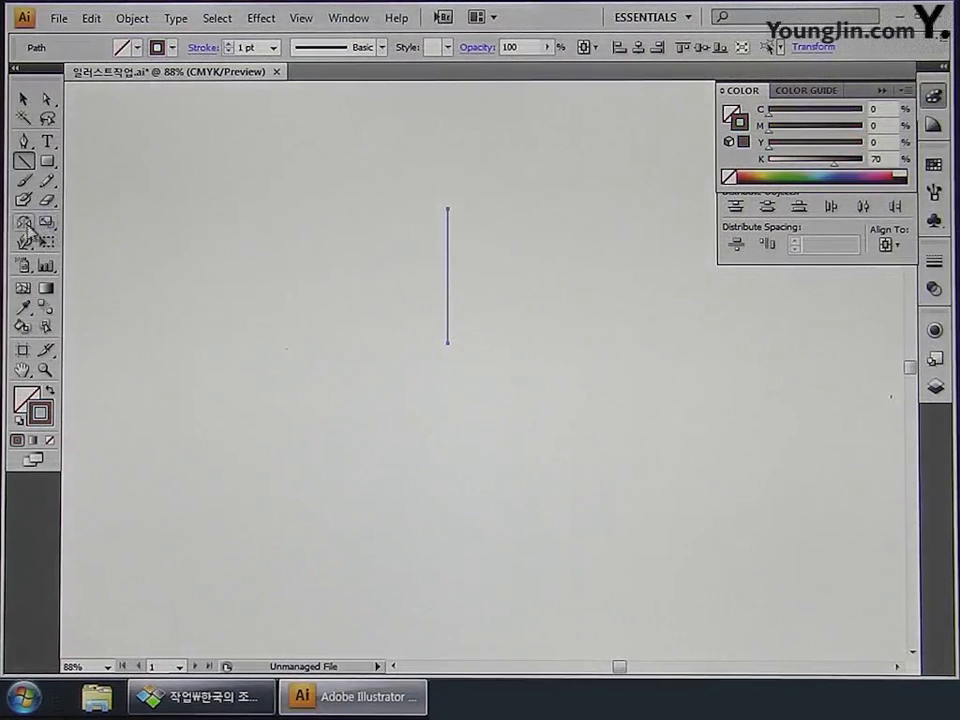
Step: Rotate a copy of the line by 72° about its lower endpoint, and repeat the transformation three times to make five evenly spaced spokes
left_click_drag(24, 222, 79, 228)
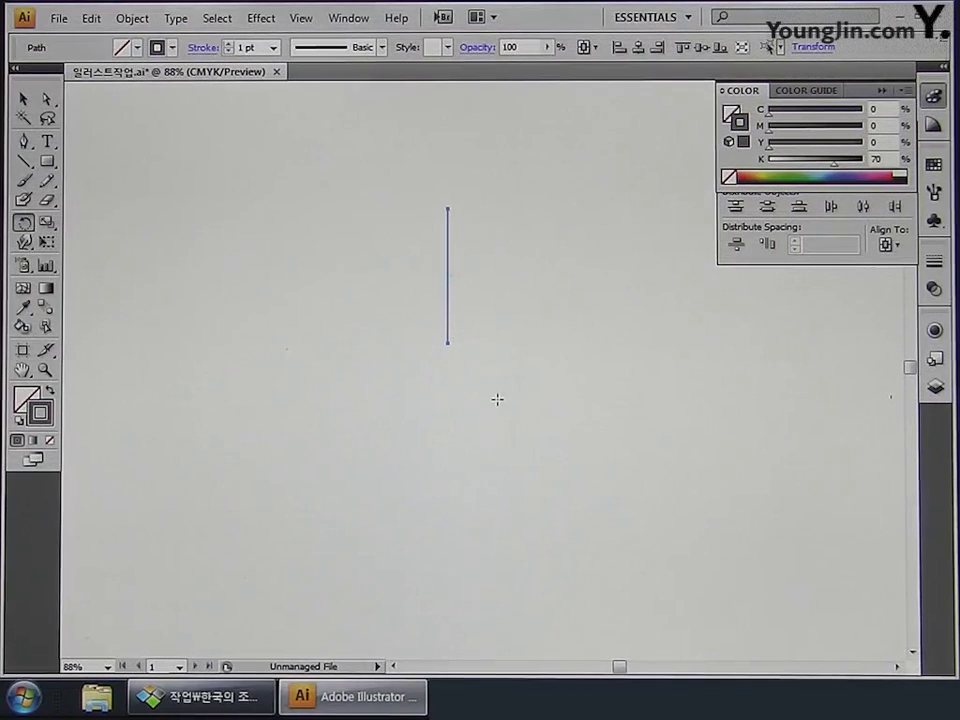
left_click(448, 345, "alt")
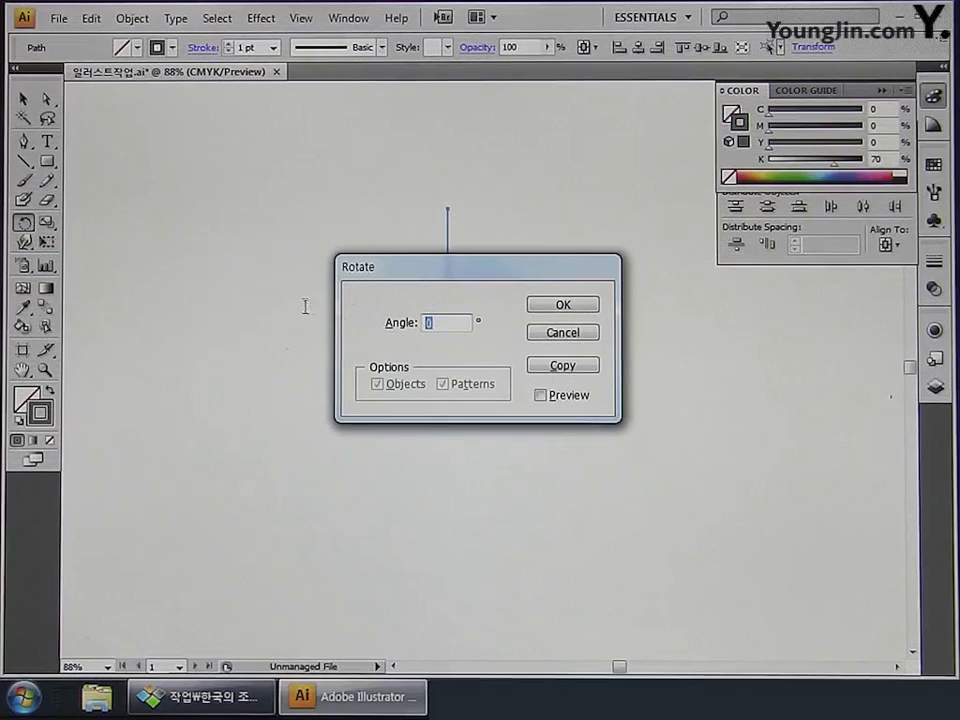
type("72")
left_click(551, 367)
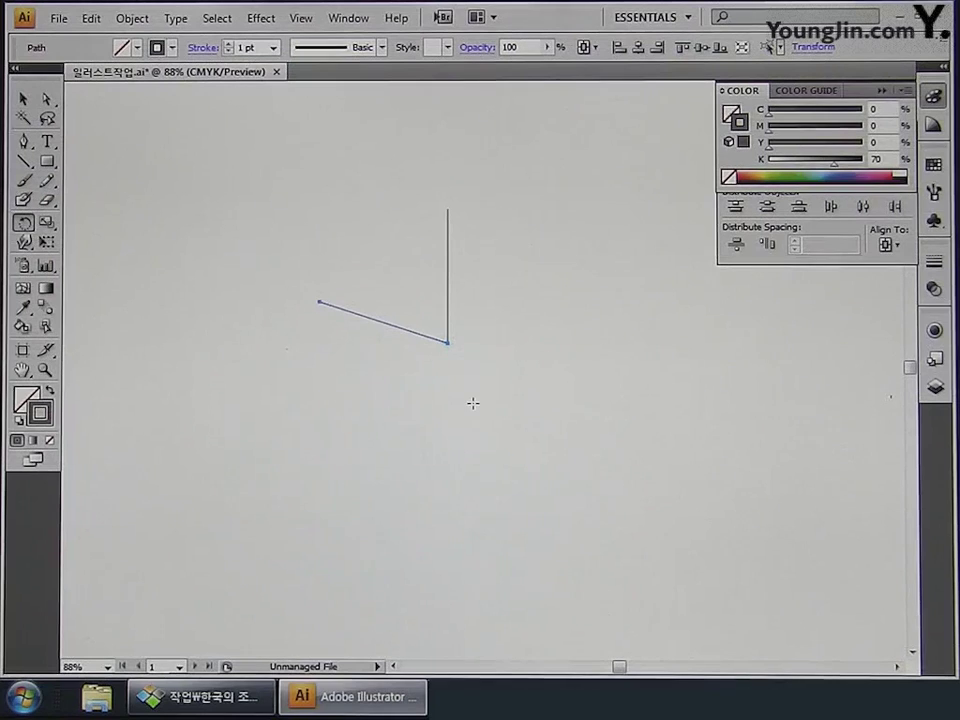
key("ctrl+d")
key("ctrl+d")
key("ctrl+d")
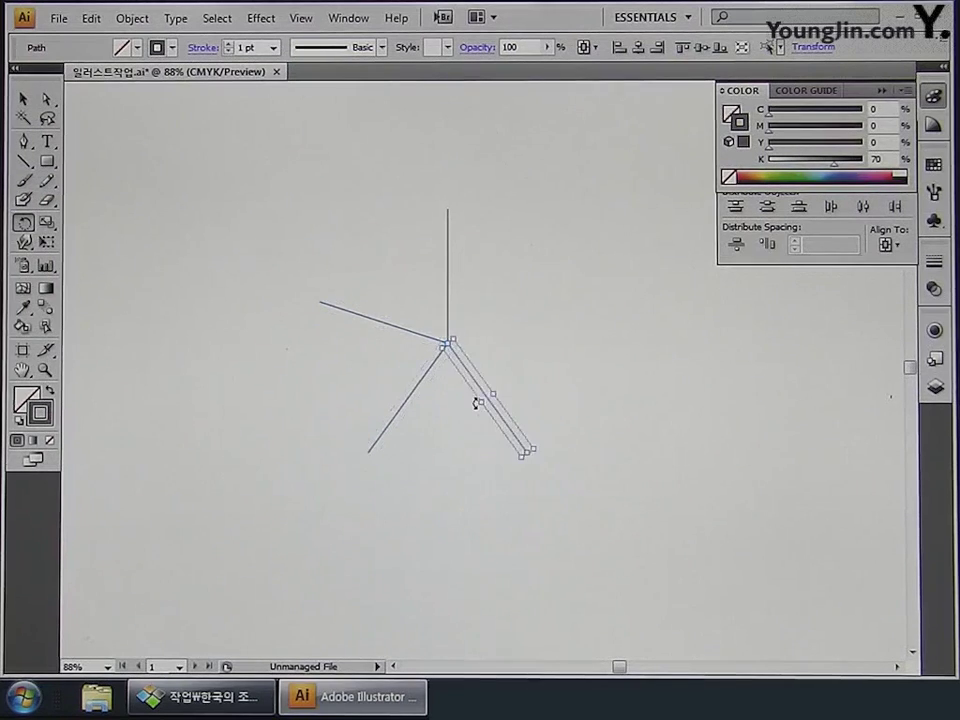
key("ctrl+shift+a")
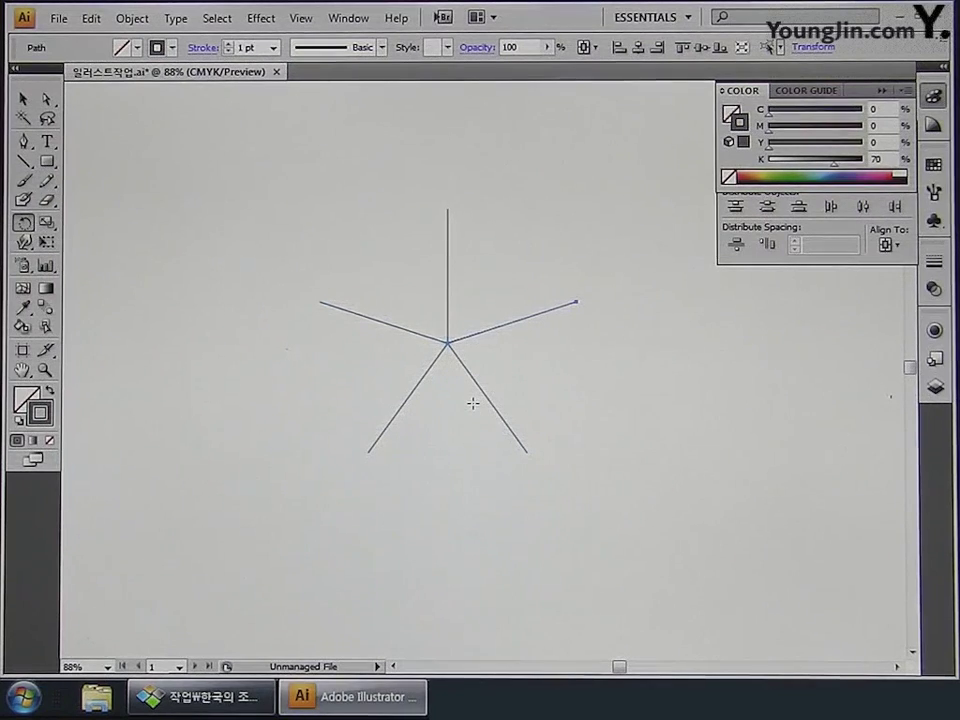
Step: Connect the outer ends of the five spokes with straight lines to form a closed pentagon
left_click(24, 161)
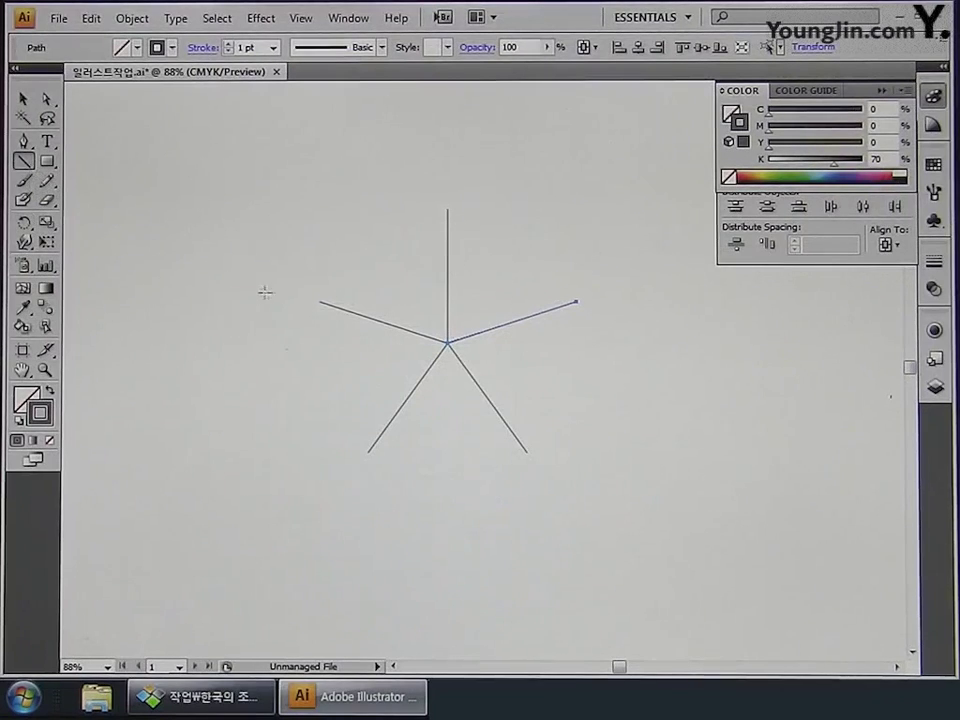
mouse_move(320, 301)
left_mouse_down()
mouse_move(439, 208)
mouse_move(561, 281)
mouse_move(576, 300)
mouse_move(528, 455)
mouse_move(368, 452)
mouse_move(320, 300)
left_mouse_up()
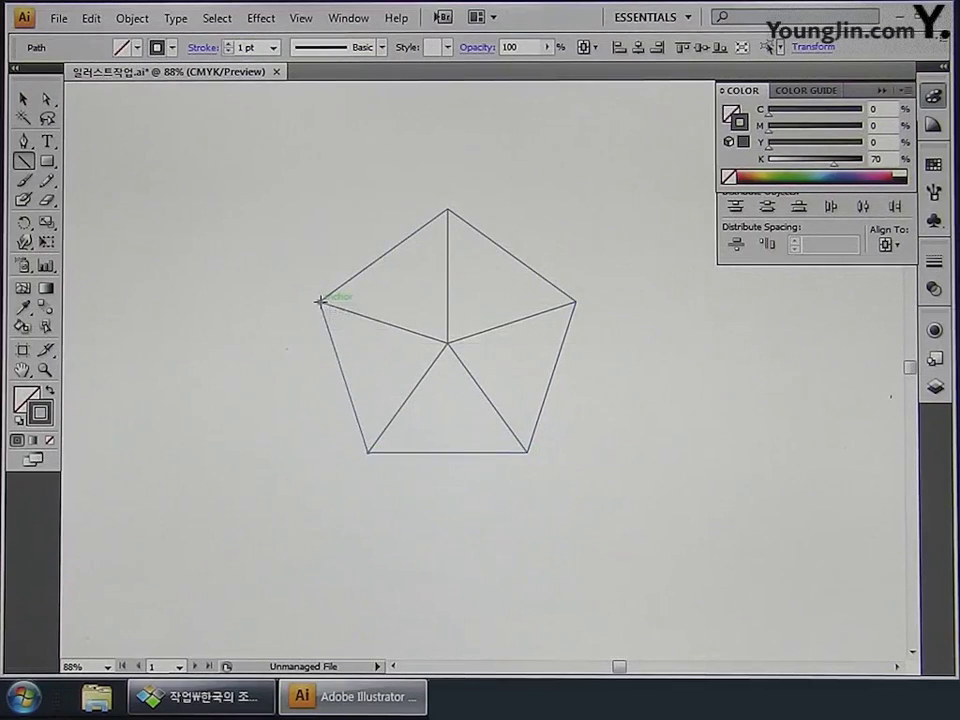
Step: Rotate a copy of the pentagon's upper-left edge by 60° about its left endpoint
left_click(23, 100)
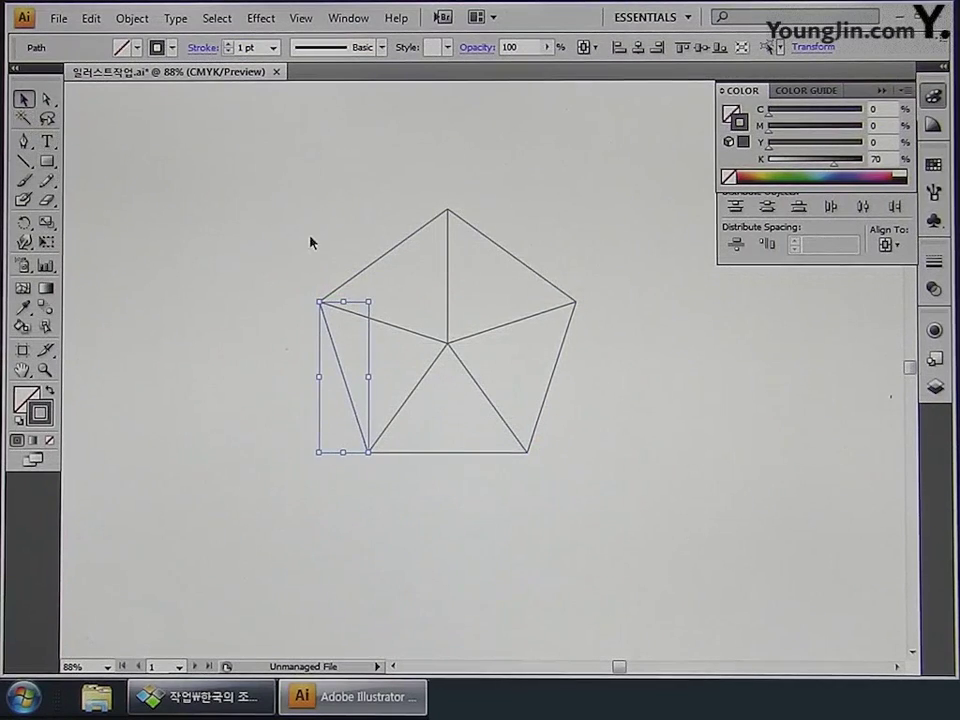
left_click(380, 258)
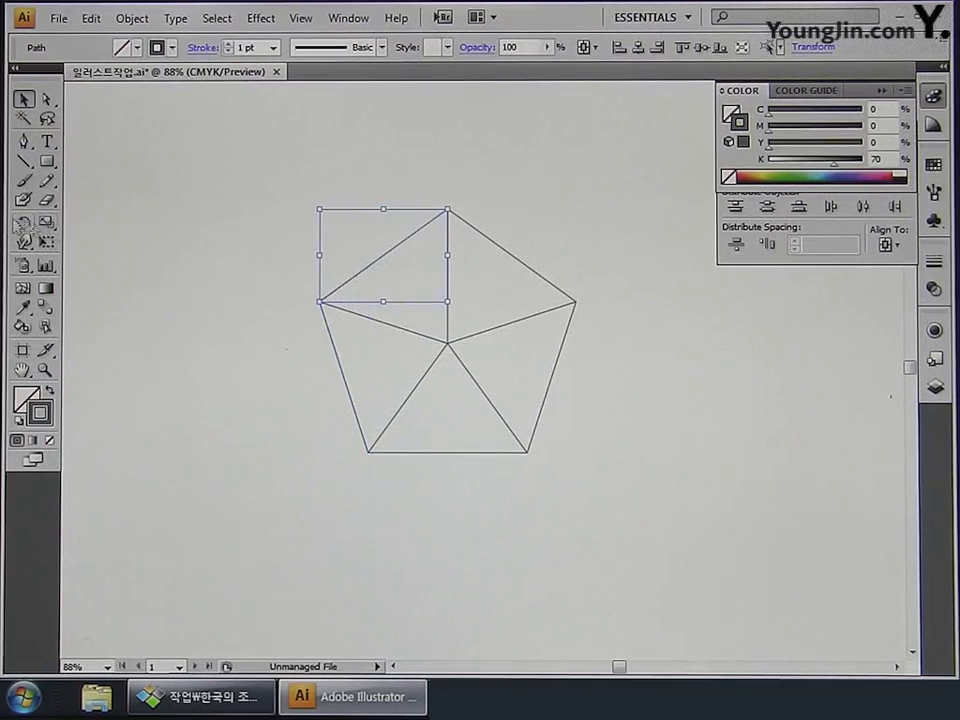
key("ctrl+shift+a")
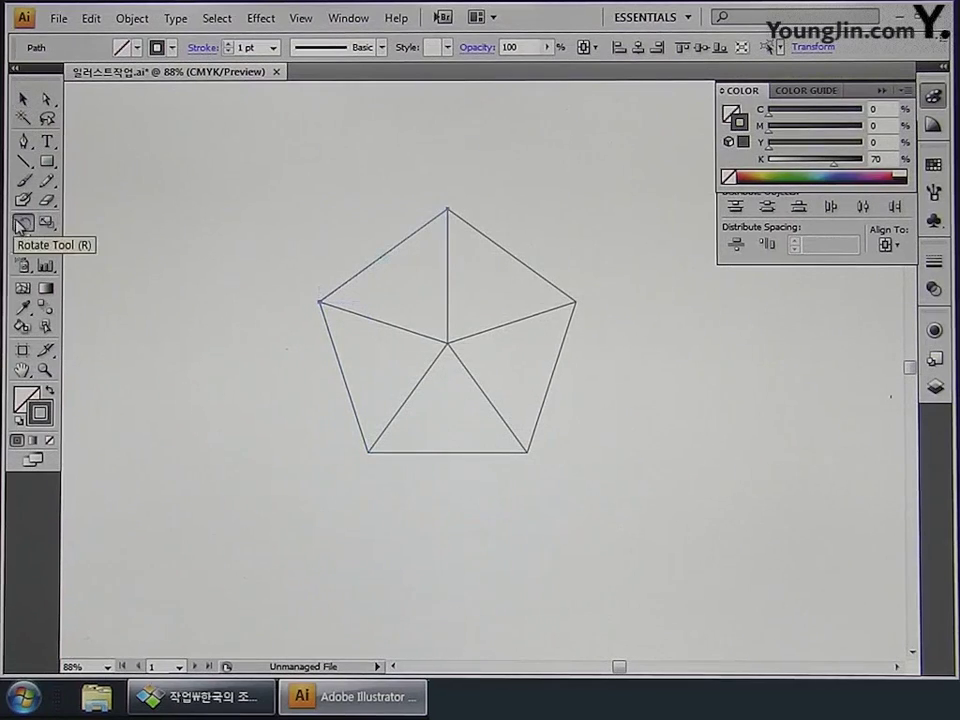
left_click(21, 222)
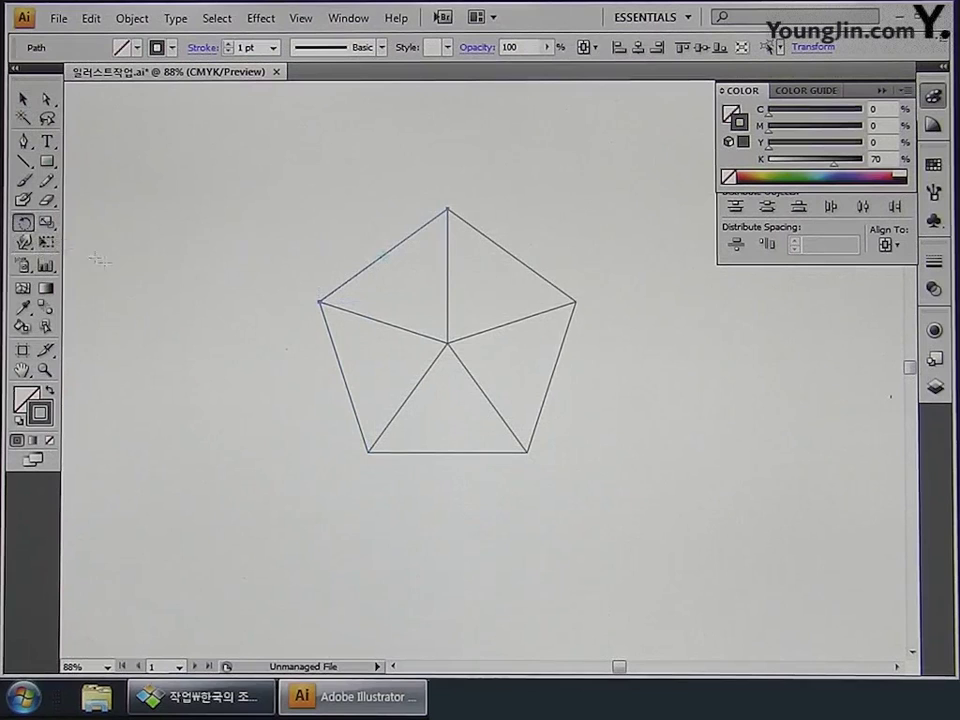
left_click(319, 302, "alt")
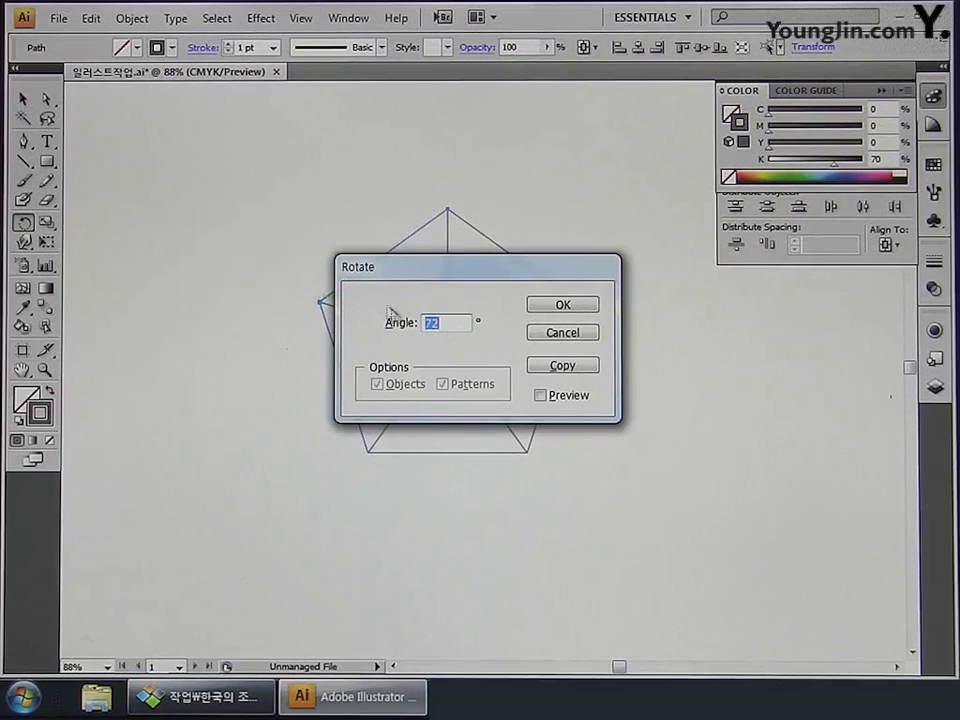
type("60")
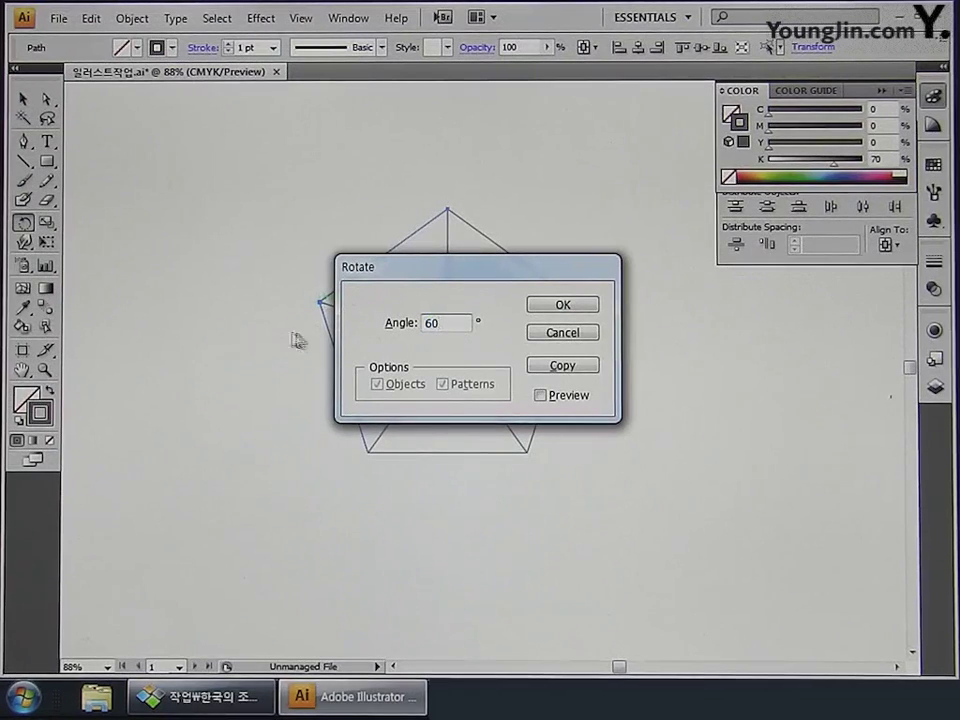
left_click(557, 367)
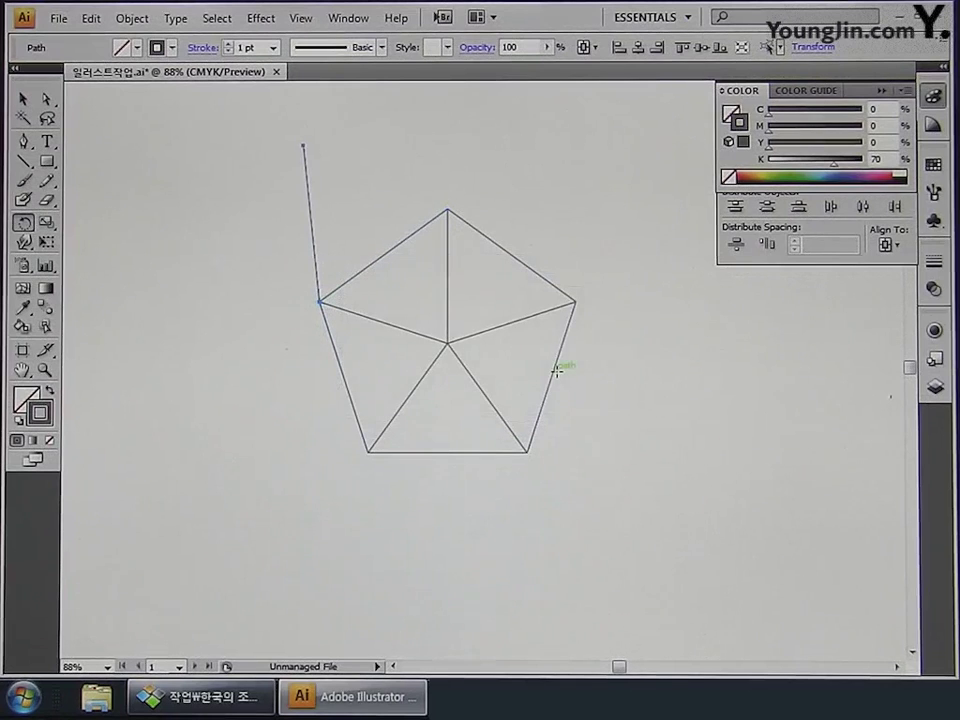
Step: Rotate a copy of the pentagon's upper-left edge by -60° about the top vertex to close an outward triangle
left_click(25, 100)
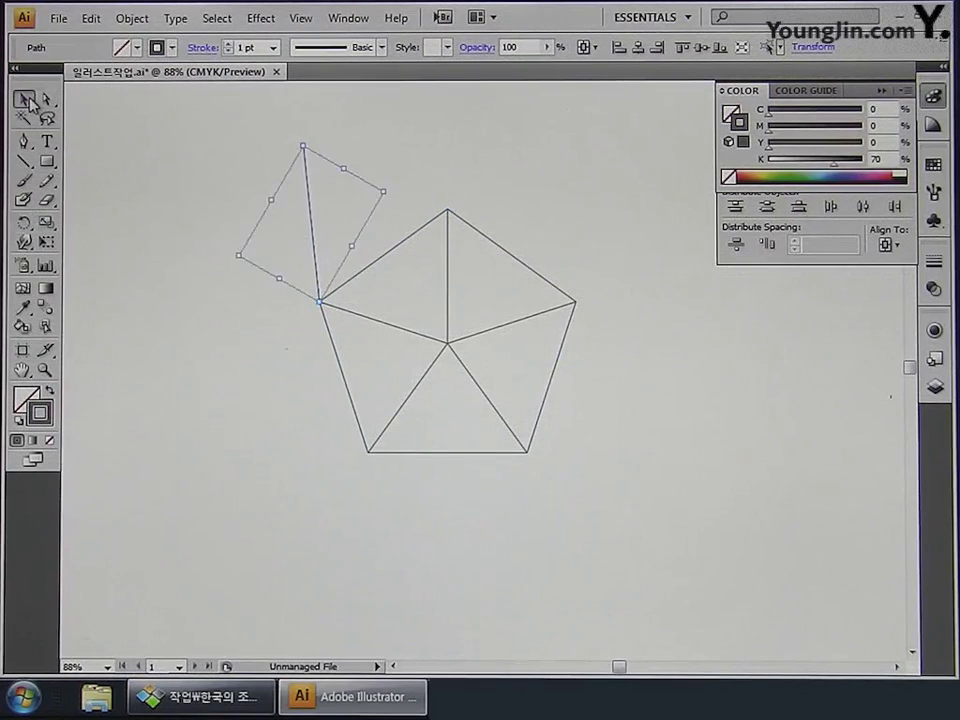
left_click(400, 286)
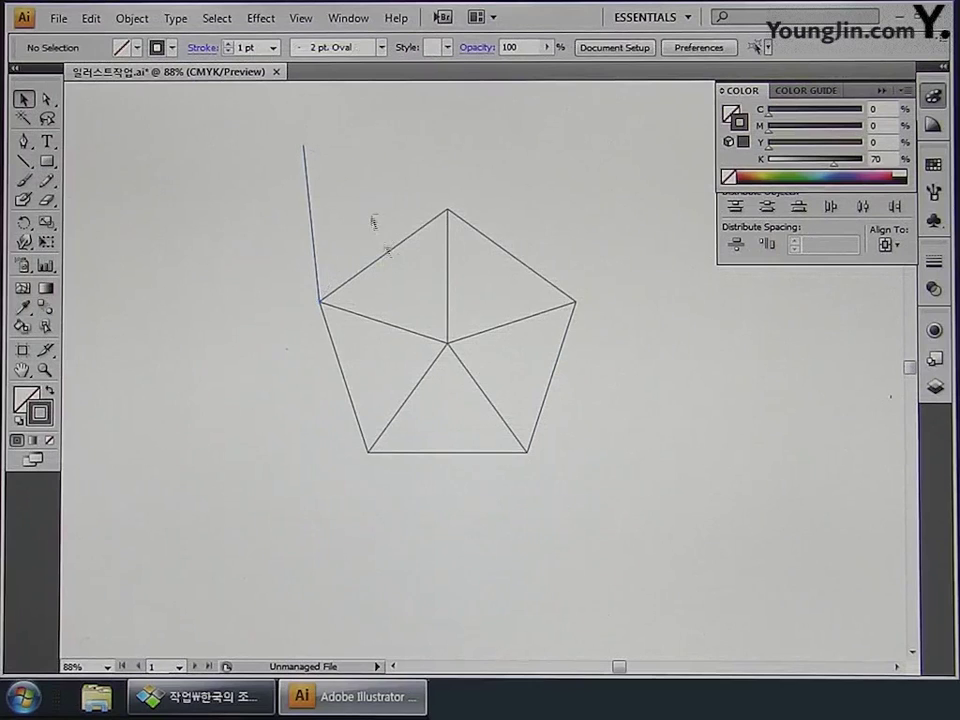
left_click(388, 252)
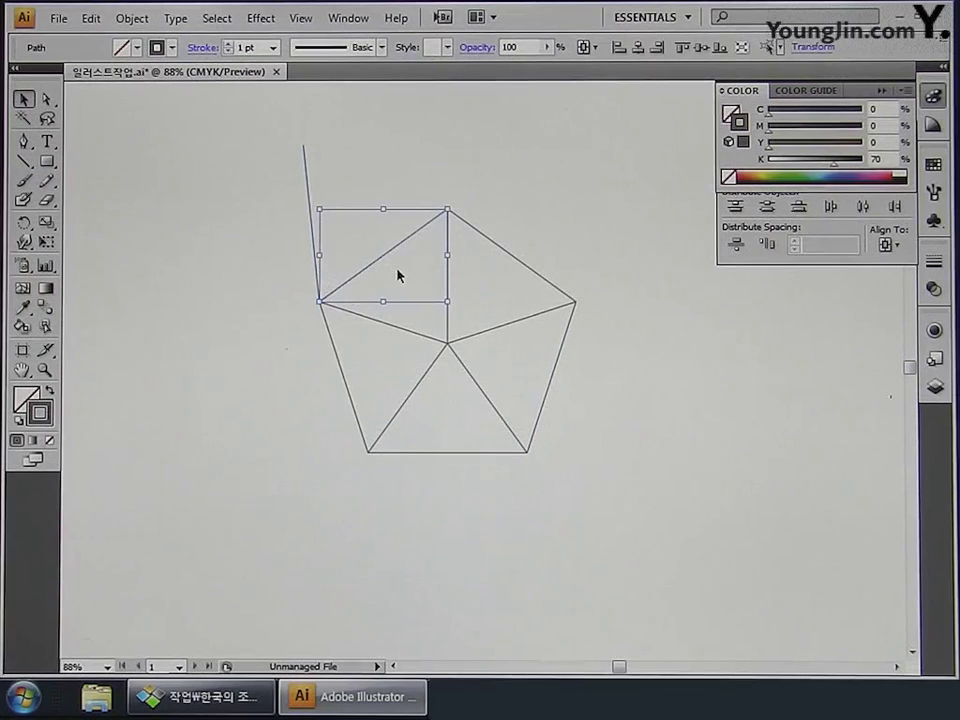
left_click(25, 224)
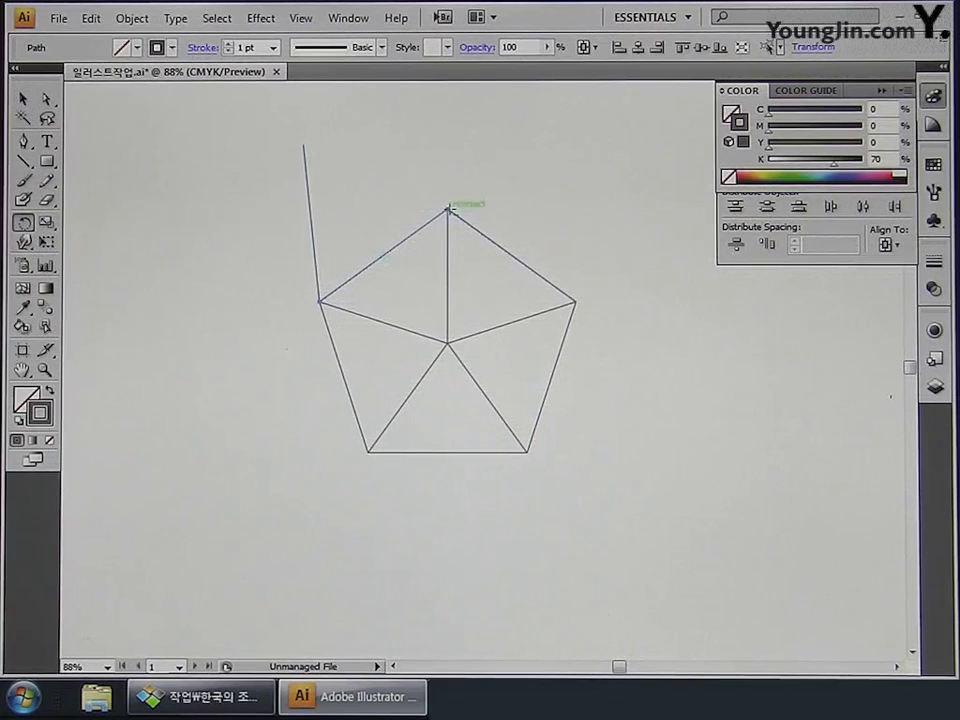
left_click(447, 208, "alt")
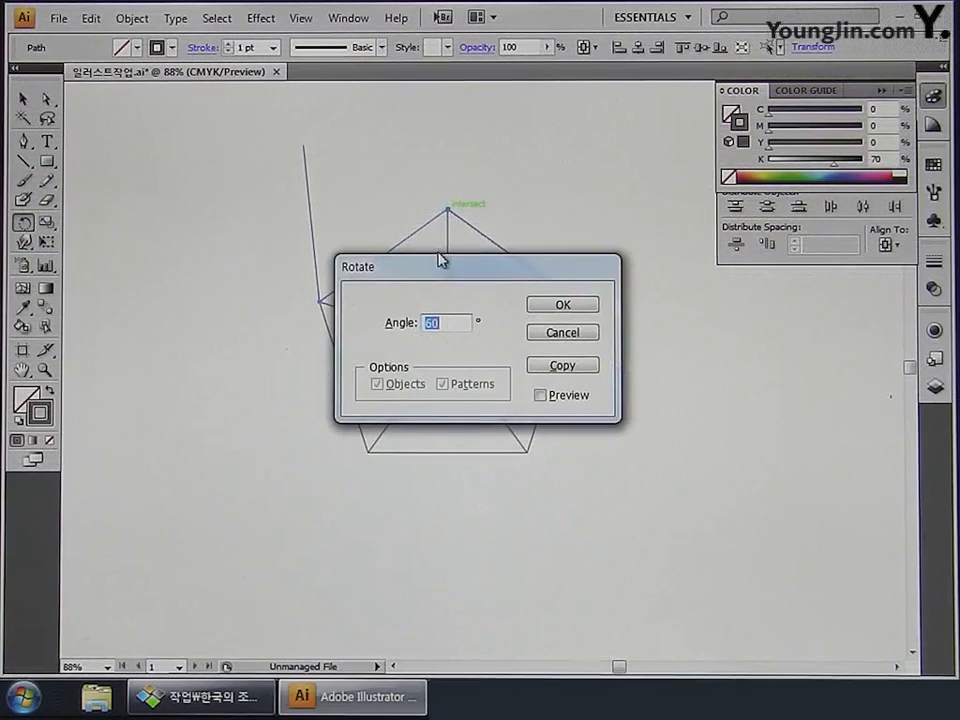
type("-60")
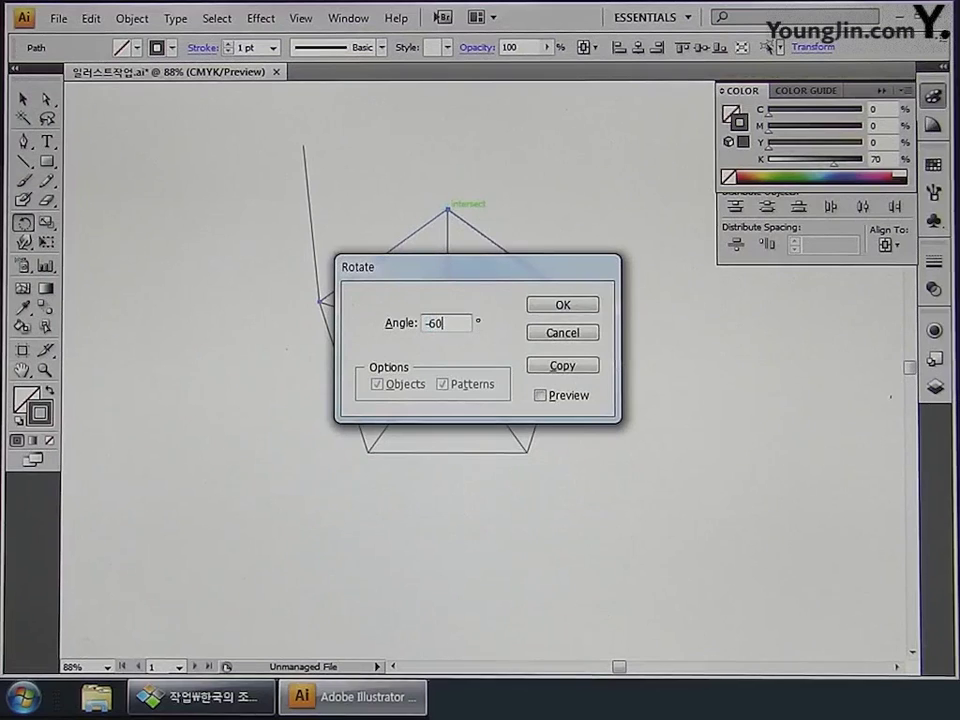
left_click(560, 365)
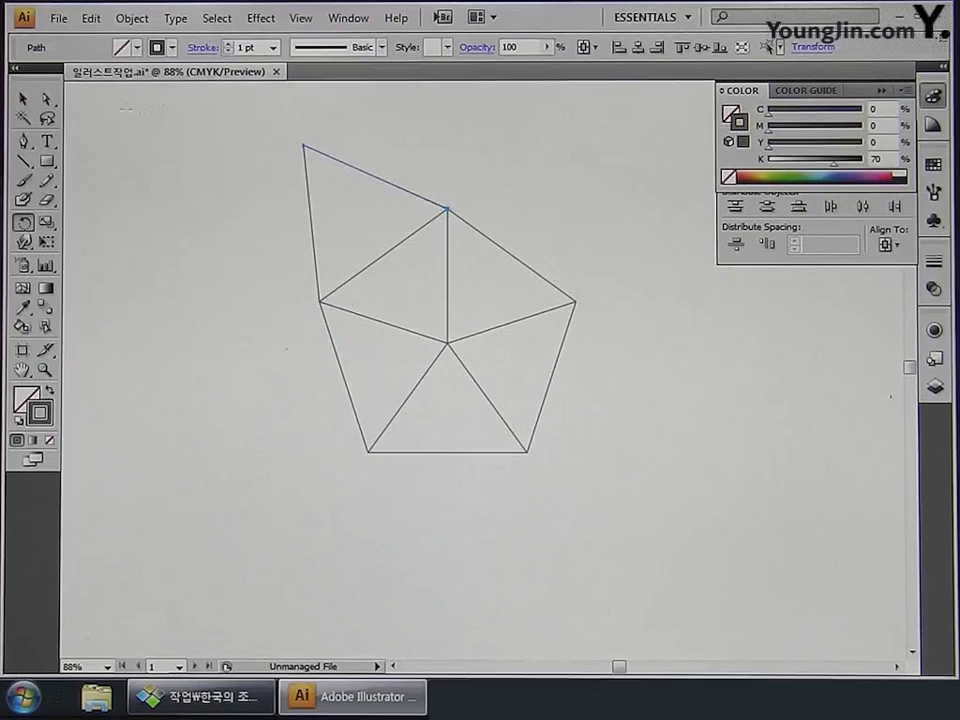
Step: Rotate a copy of the triangle's two outer sides by 72° about the pentagon's center, and repeat the transformation three times
left_click(23, 99)
left_click_drag(240, 128, 371, 204)
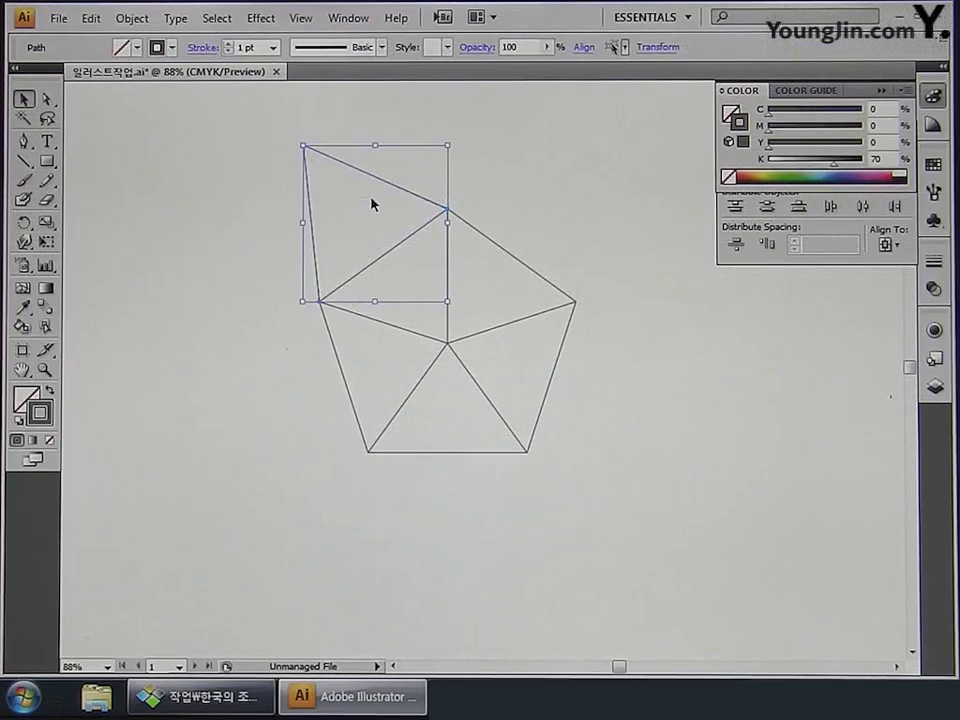
left_click(24, 224)
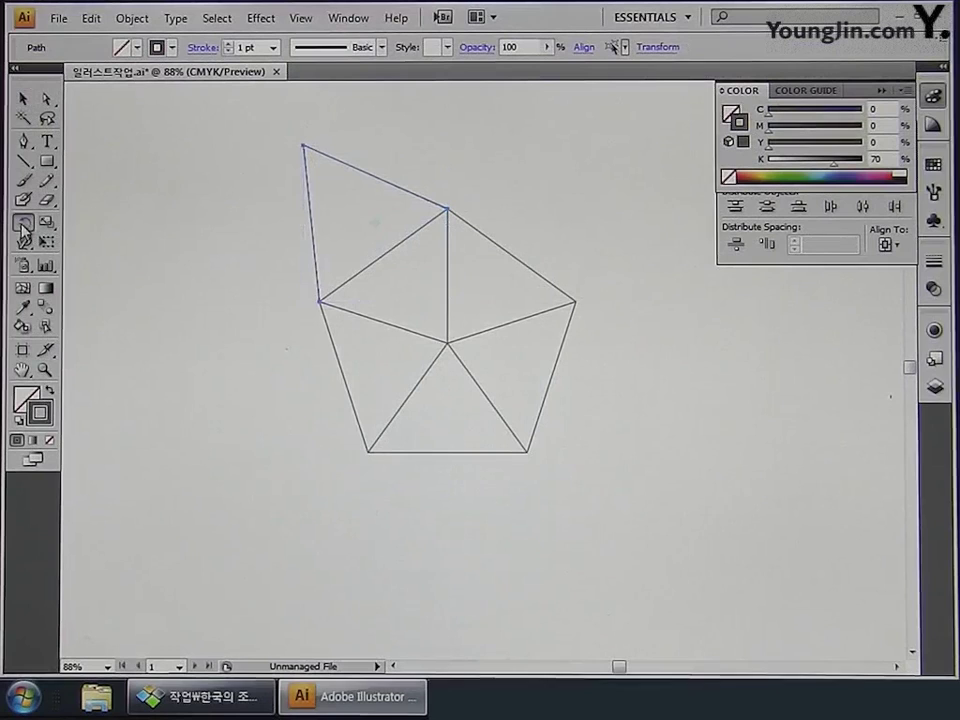
left_click(450, 343, "alt")
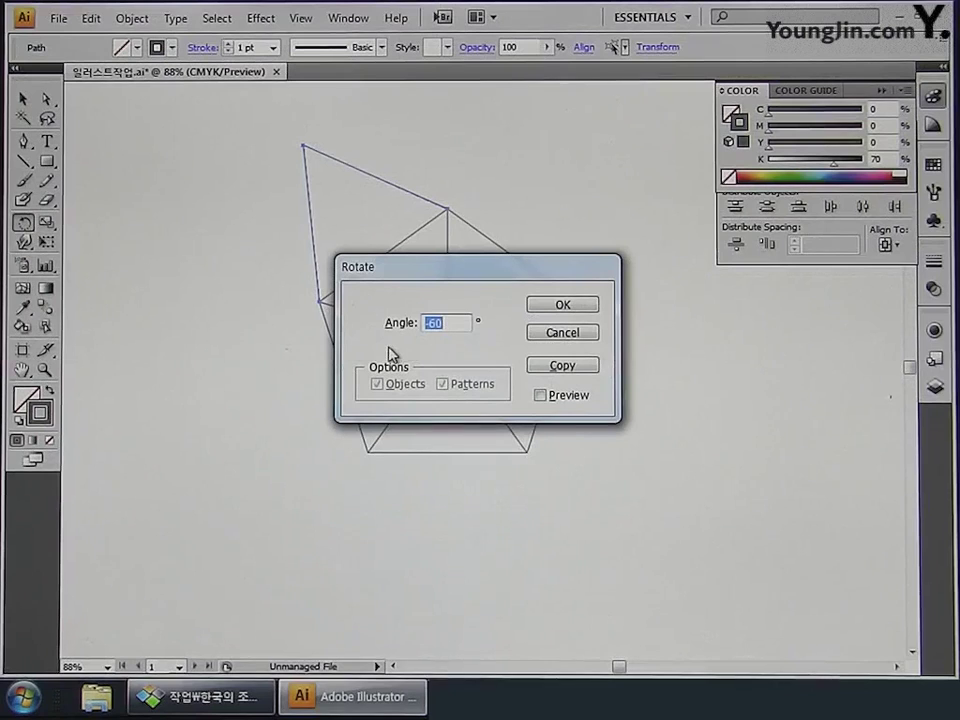
type("72")
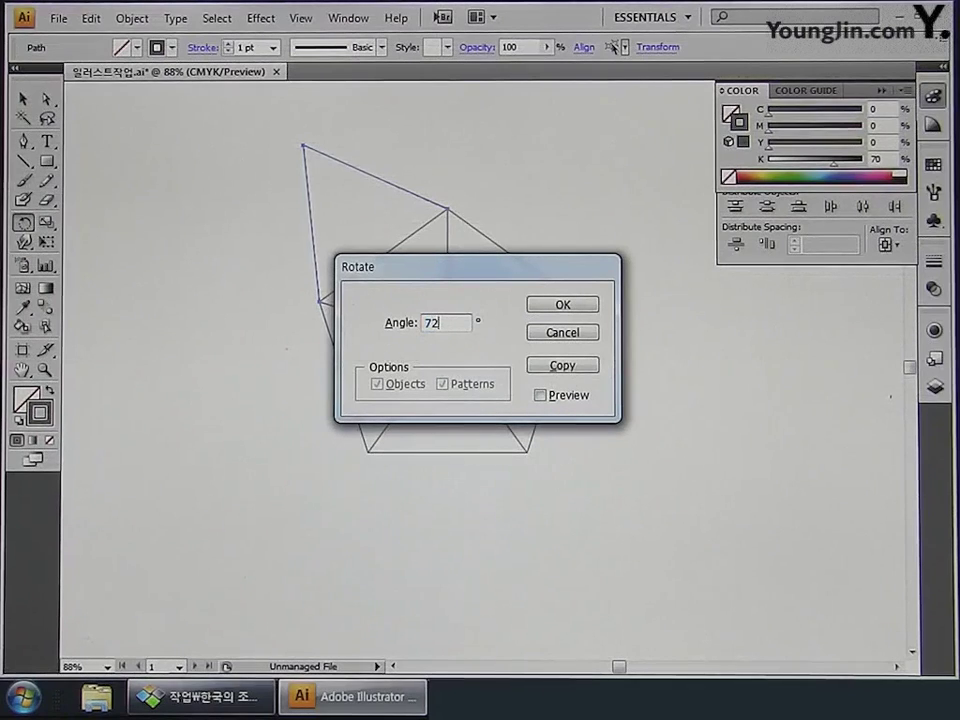
left_click(560, 366)
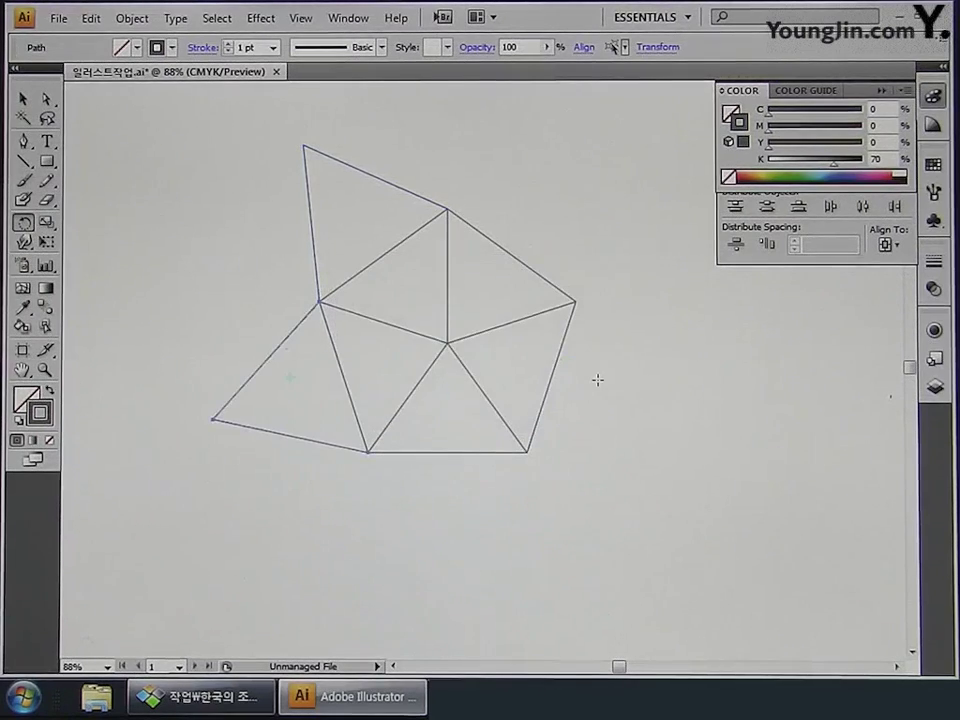
key("ctrl+d")
key("ctrl+d")
key("ctrl+d")
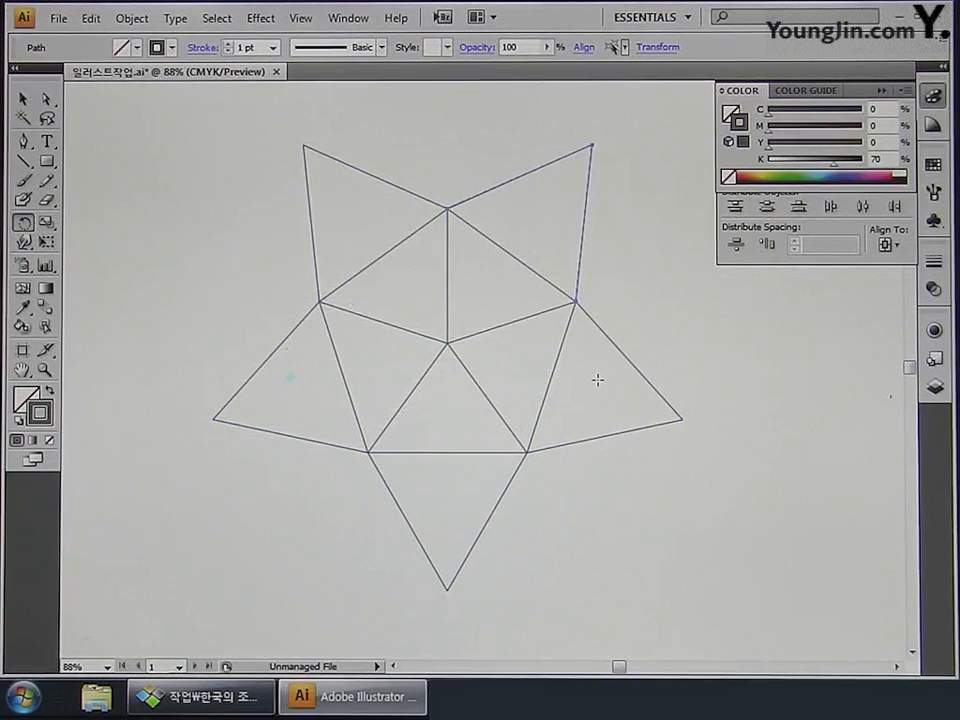
Step: Copy the vertical spoke straight up so it starts at the pentagon's top vertex, and shorten the copy from its upper end
left_click(23, 98)
left_click(511, 254)
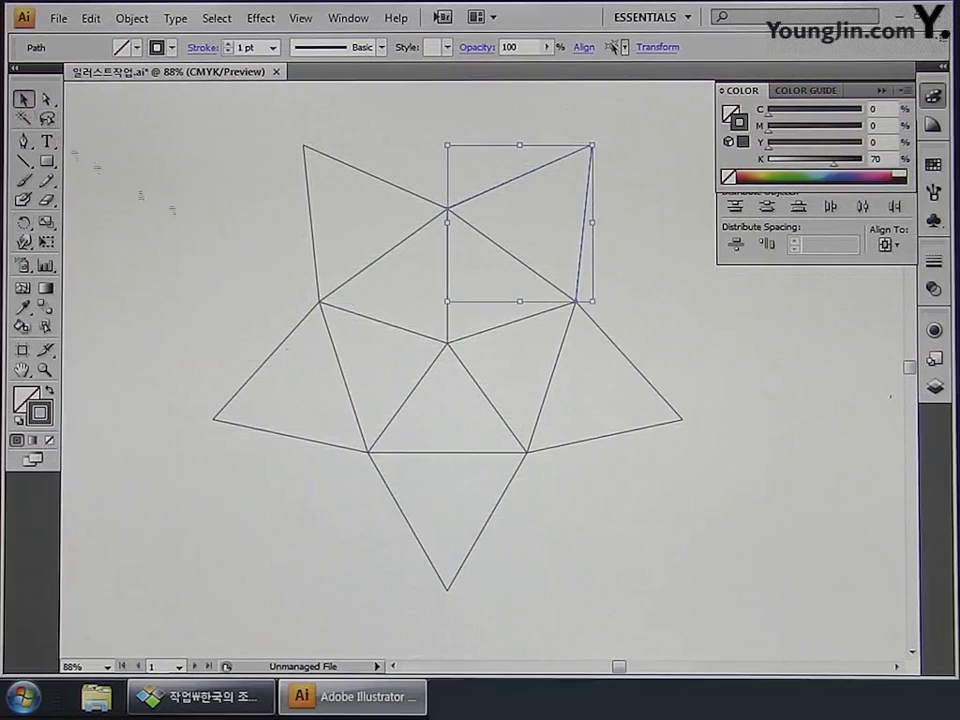
left_click_drag(461, 300, 362, 377)
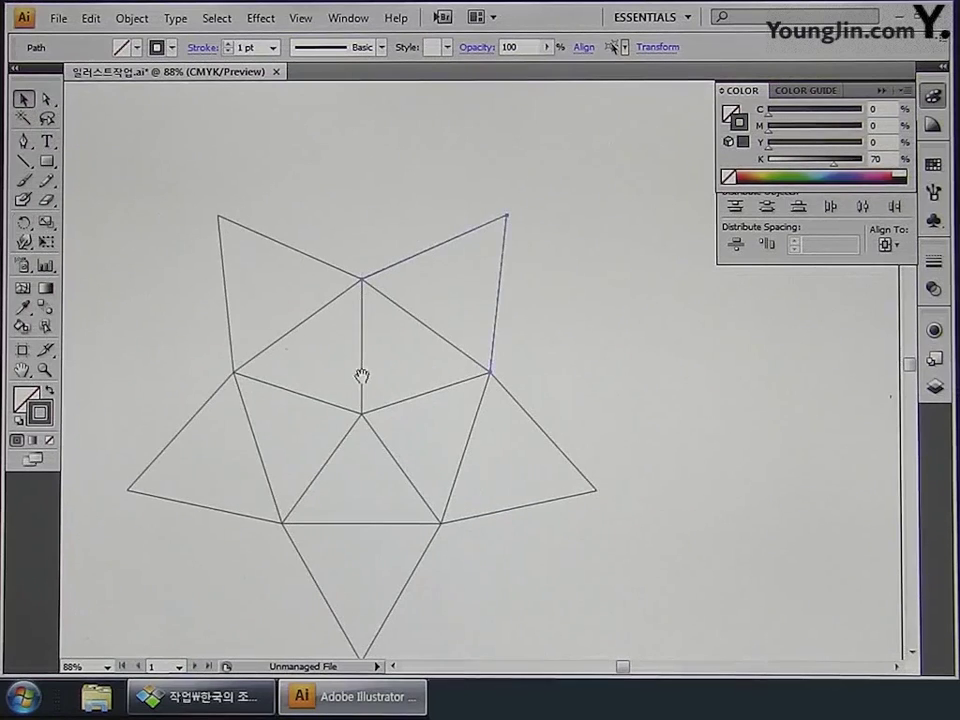
left_click_drag(332, 328, 384, 367)
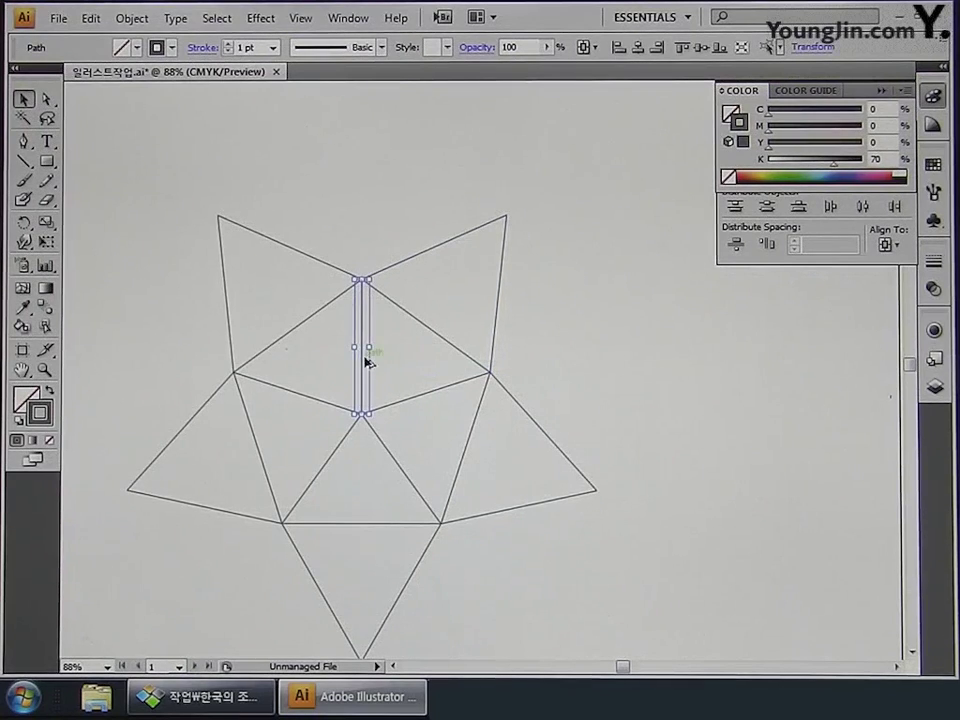
left_click_drag(364, 364, 379, 209)
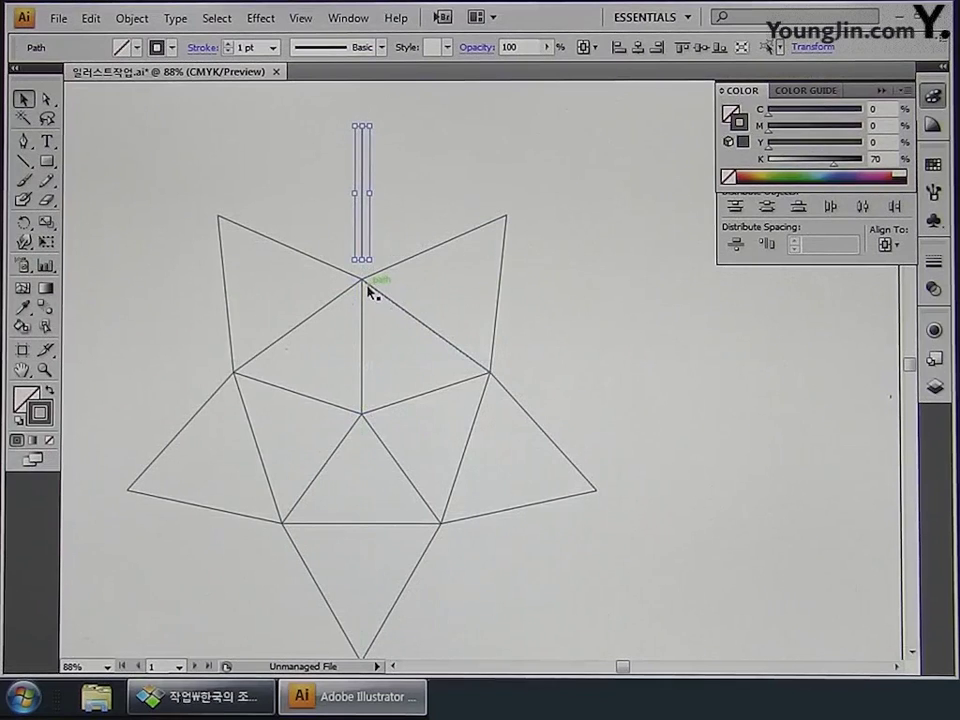
left_click(383, 257)
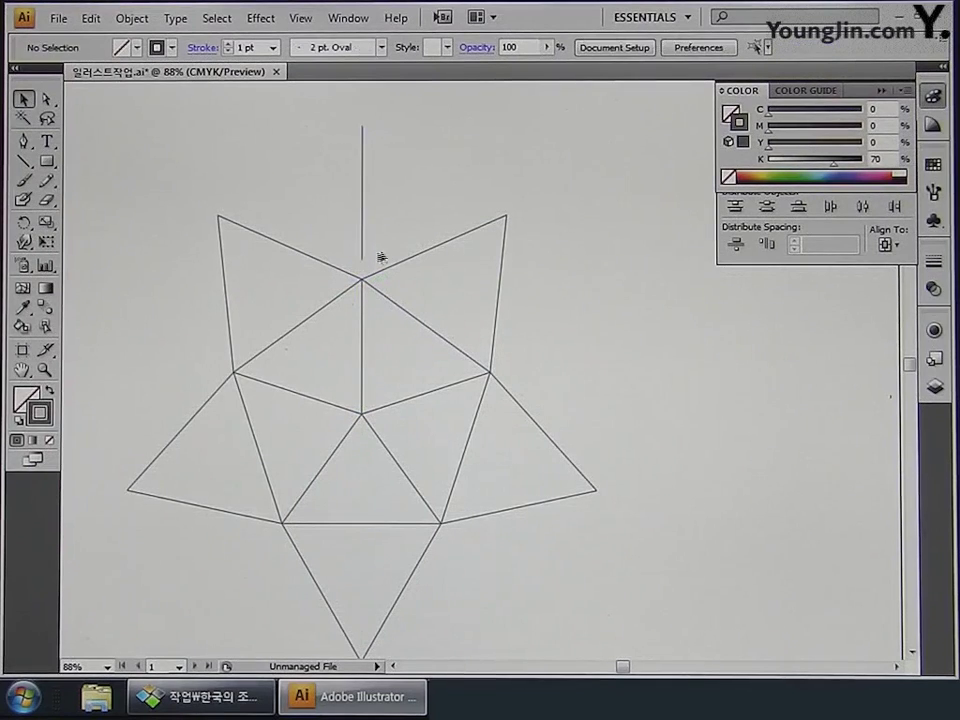
left_click_drag(362, 266, 362, 278)
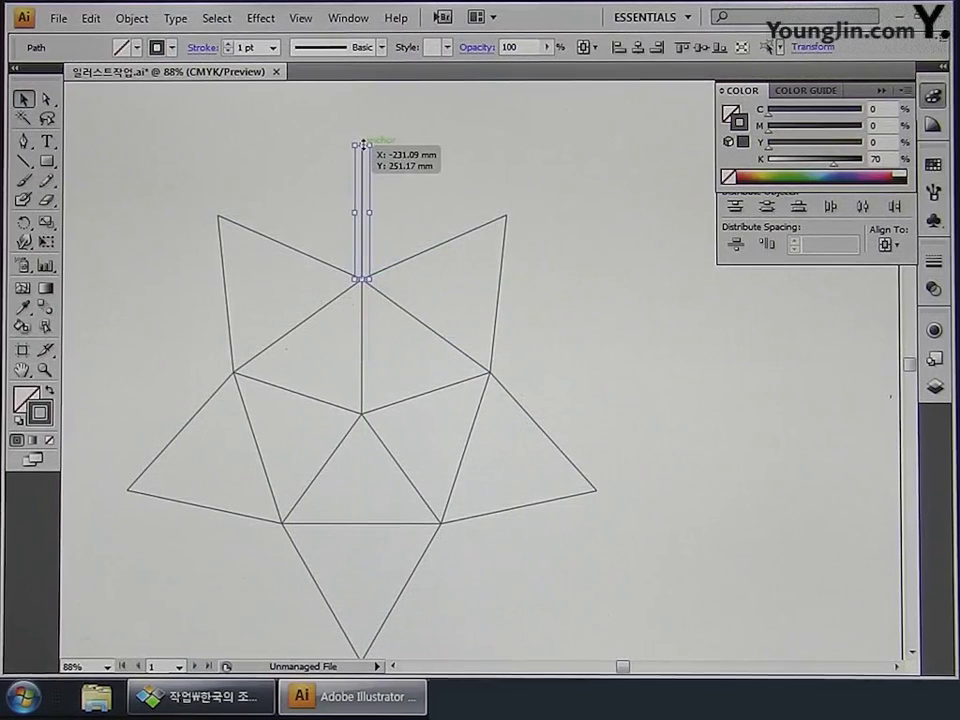
left_click_drag(363, 144, 376, 162)
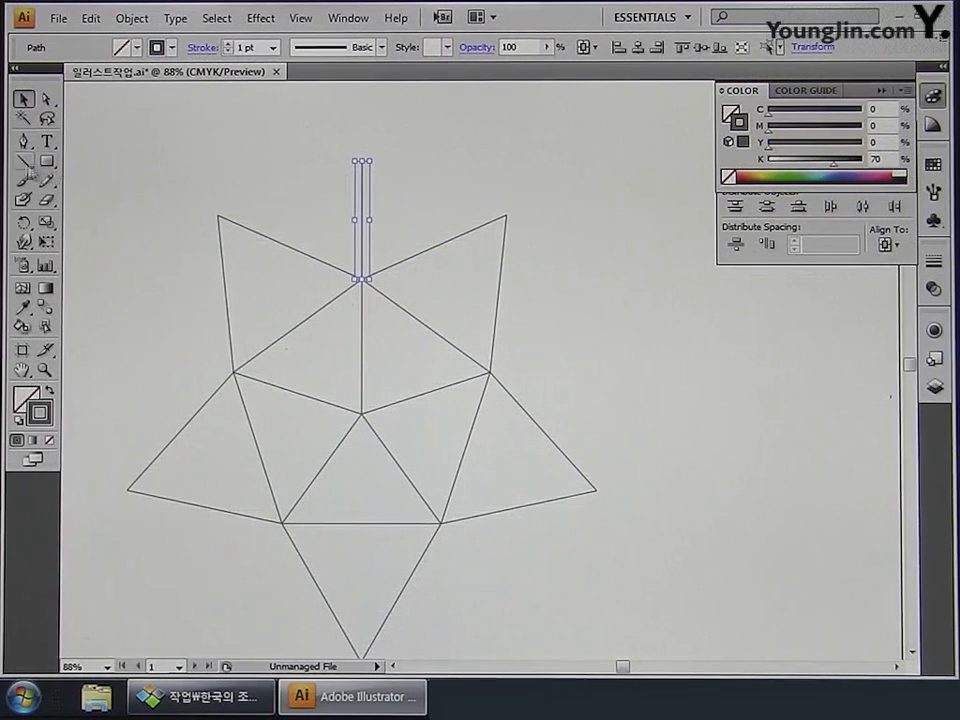
Step: Connect the tips of the two upper triangles to the upper end of the short vertical line with straight lines
left_click(22, 163)
left_click(22, 163)
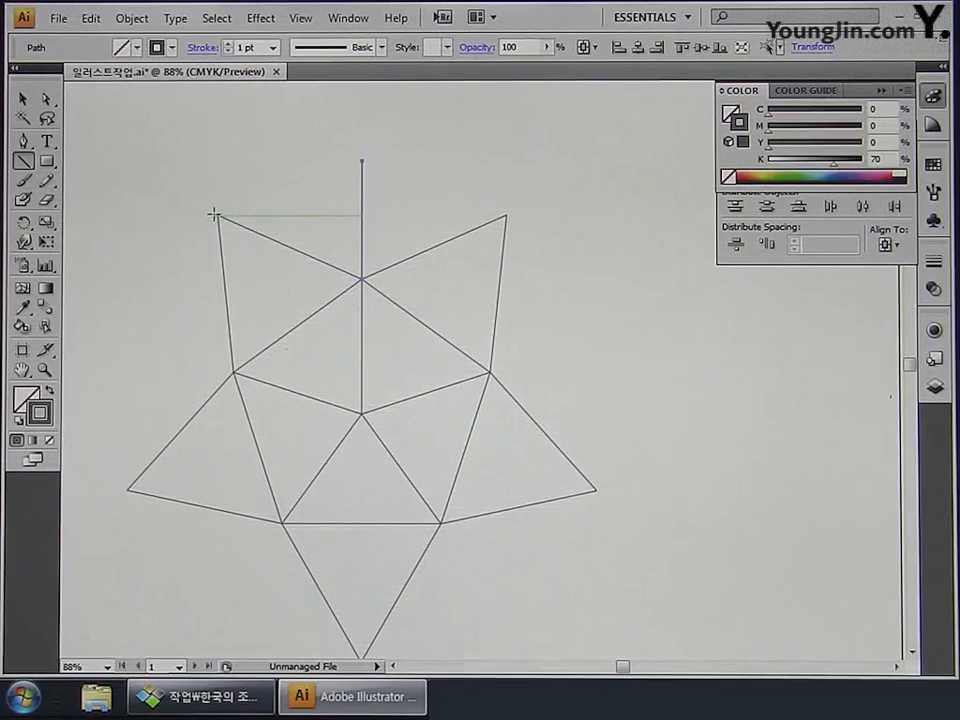
left_click_drag(215, 214, 506, 212)
Step: Scale the whole figure down proportionally to about half its size and move it into the open canvas area
key("ctrl+minus")
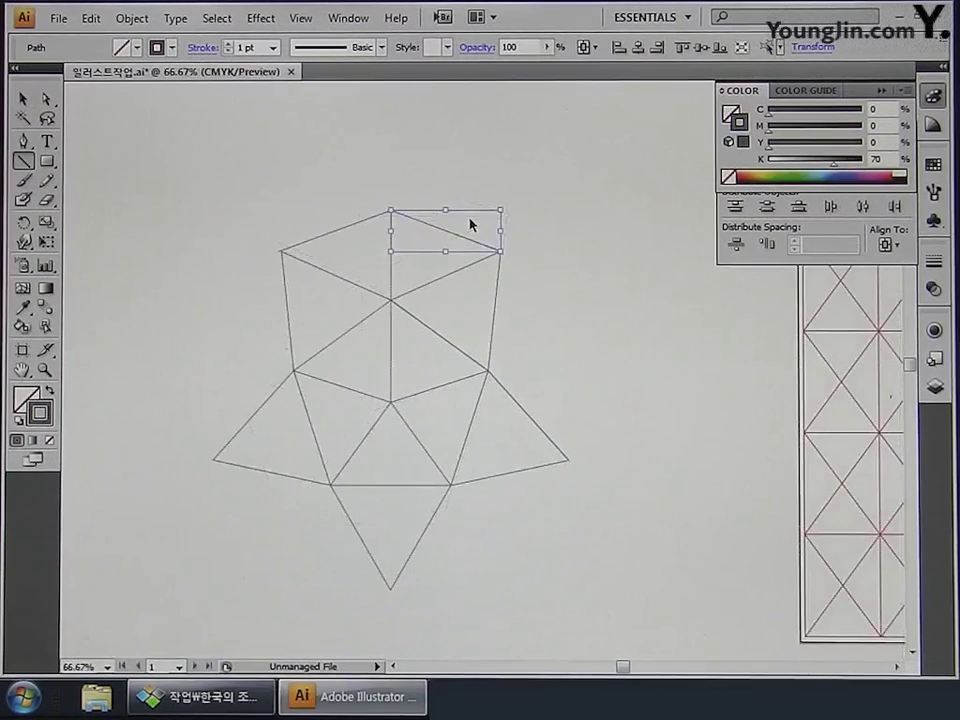
key("v")
mouse_move(156, 186)
left_mouse_down()
mouse_move(435, 529)
mouse_move(617, 628)
left_mouse_up()
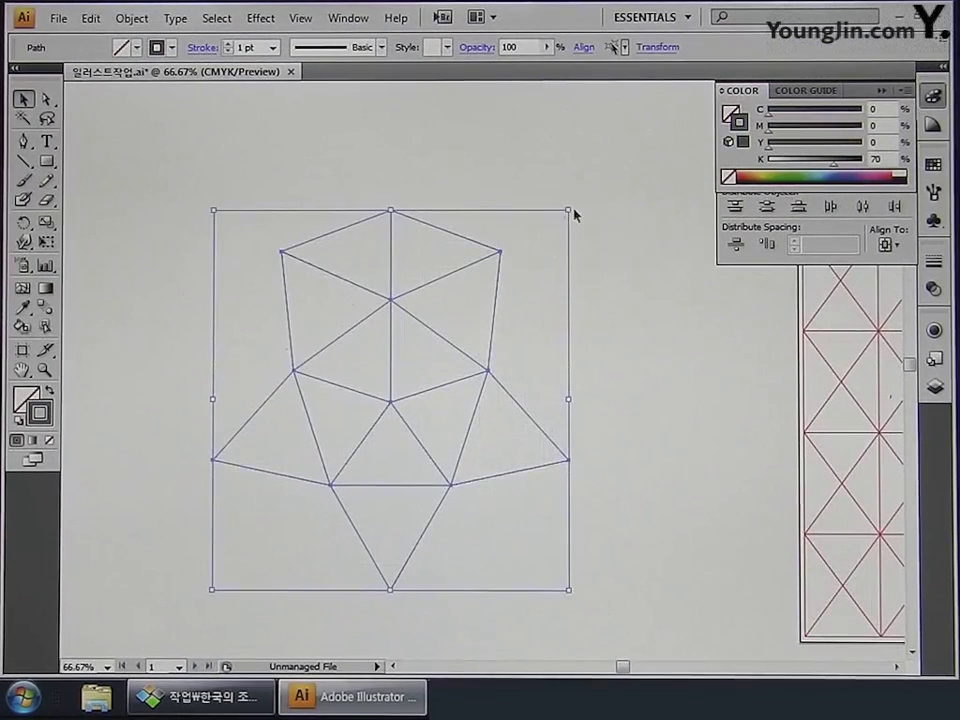
mouse_move(570, 212)
left_mouse_down()
mouse_move(561, 206)
mouse_move(410, 352)
left_mouse_up()
mouse_move(358, 472)
left_mouse_down()
mouse_move(611, 461)
mouse_move(472, 342)
mouse_move(473, 332)
left_mouse_up()
left_click(547, 332)
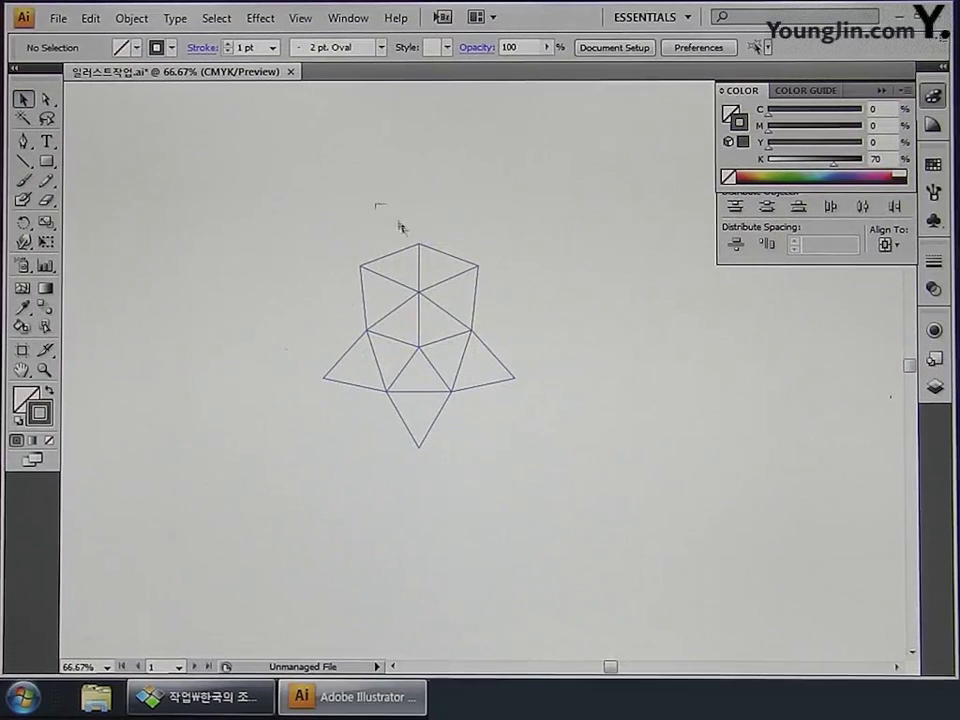
Step: Rotate a copy of the short top vertical line and its two connecting lines by 72° about the pentagon's center, and repeat it three times
left_click_drag(377, 205, 446, 267)
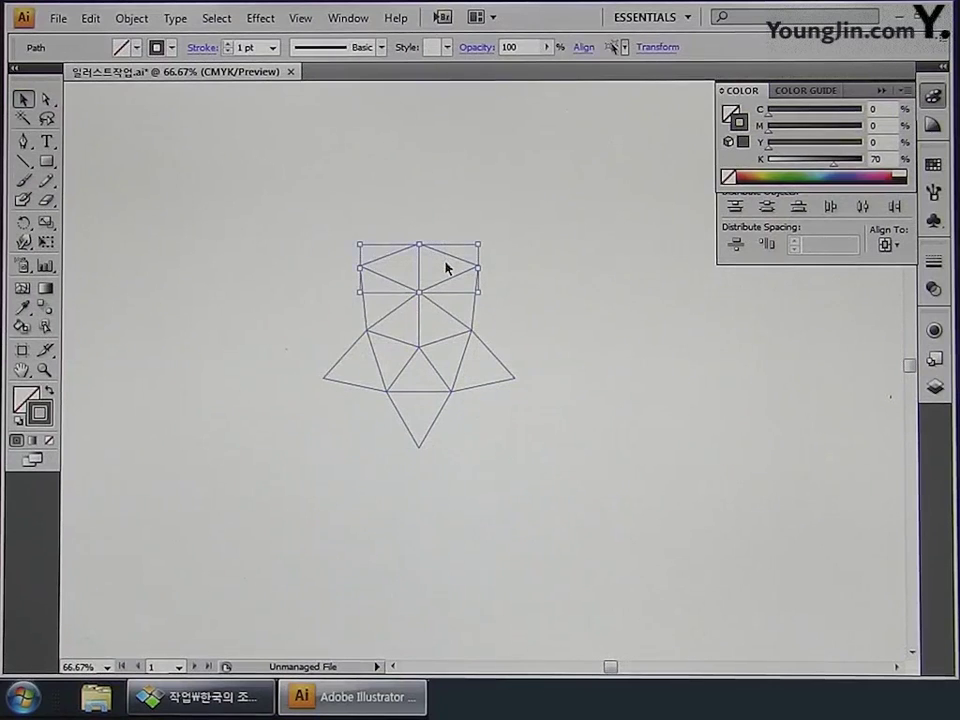
left_click(22, 224)
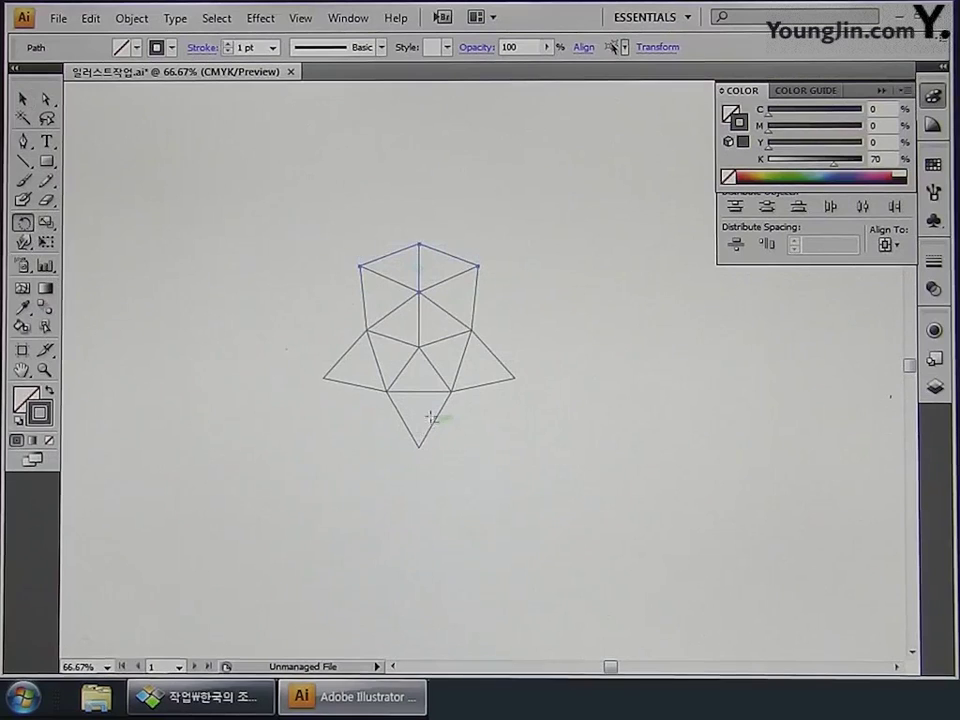
left_click(420, 349, "alt")
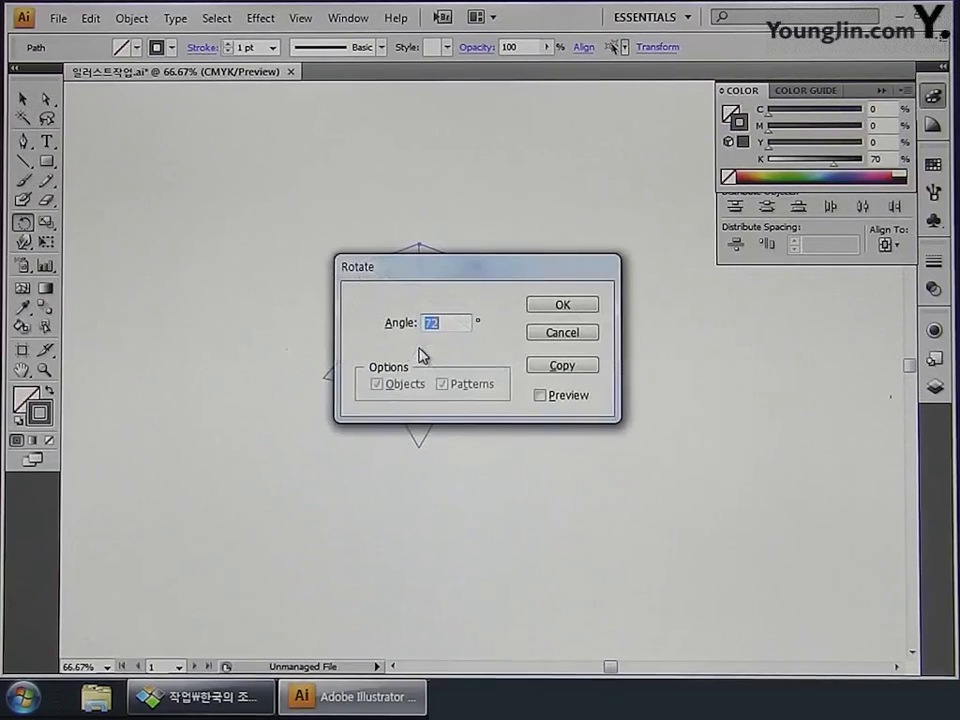
left_click(549, 367)
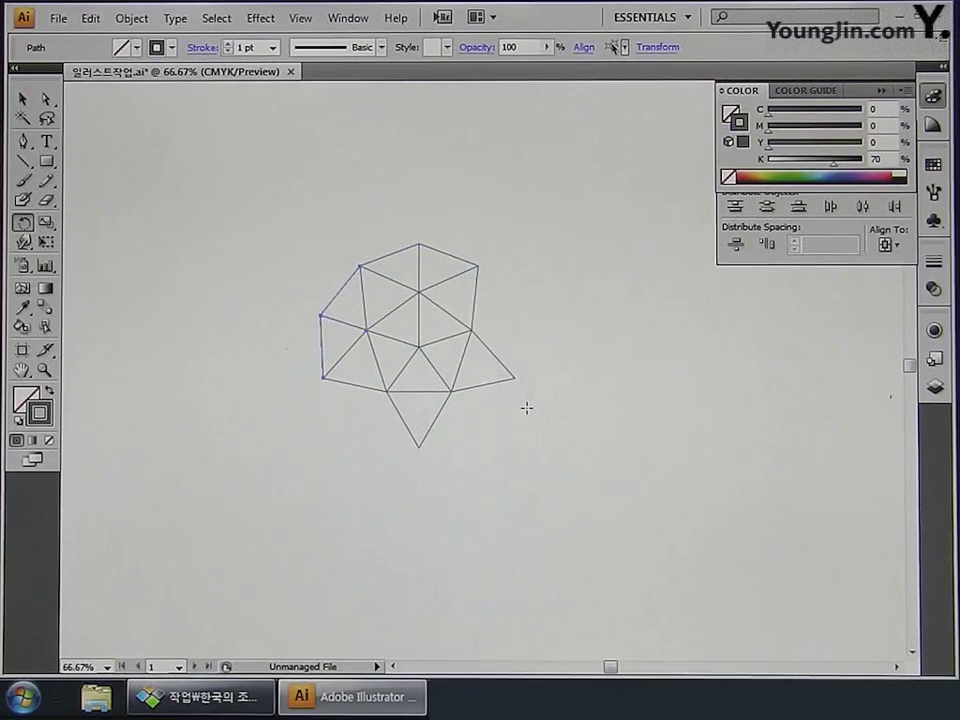
key("ctrl+d")
key("ctrl+d")
key("ctrl+d")
key("ctrl+d")
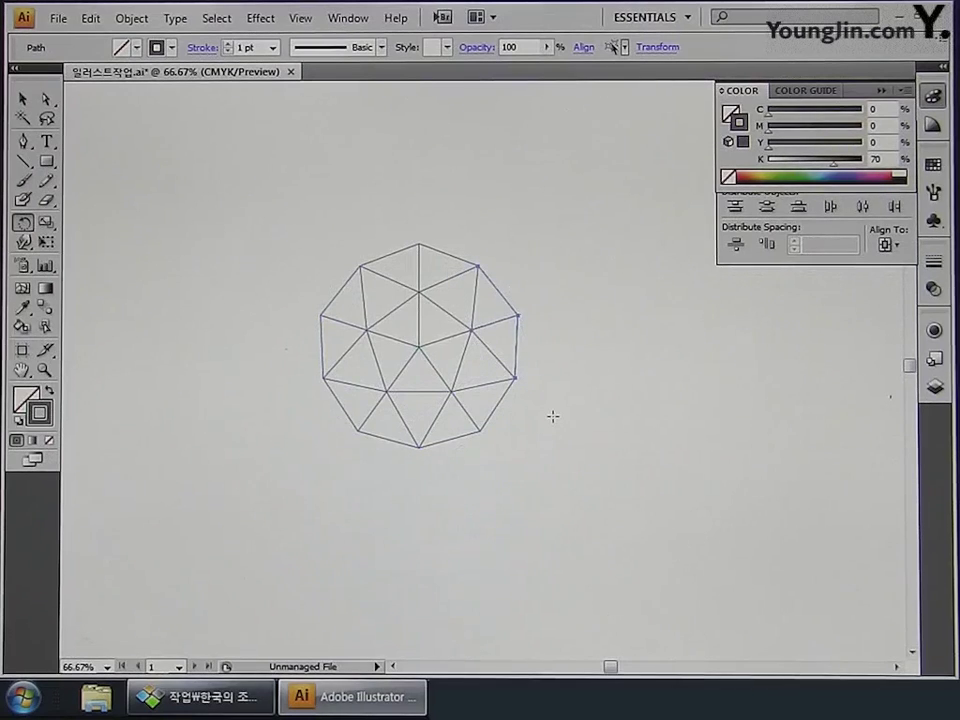
Step: Draw a short line straight up from the figure's top vertex and an inward-slanting line up from the outline vertex to its left
key("z")
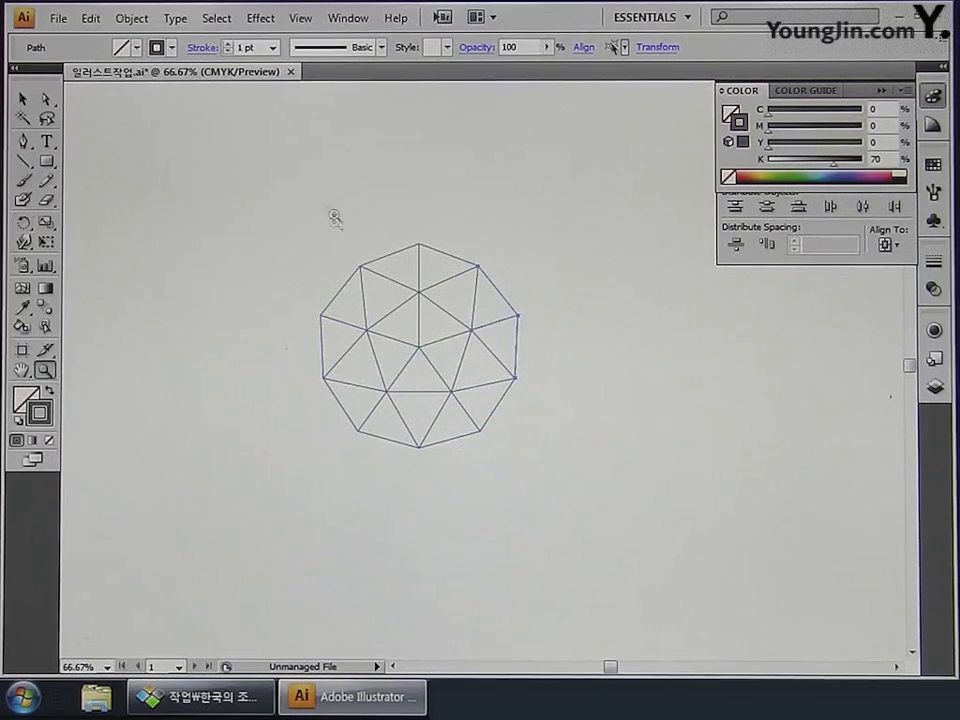
left_click_drag(349, 221, 575, 360)
left_click_drag(504, 409, 523, 457)
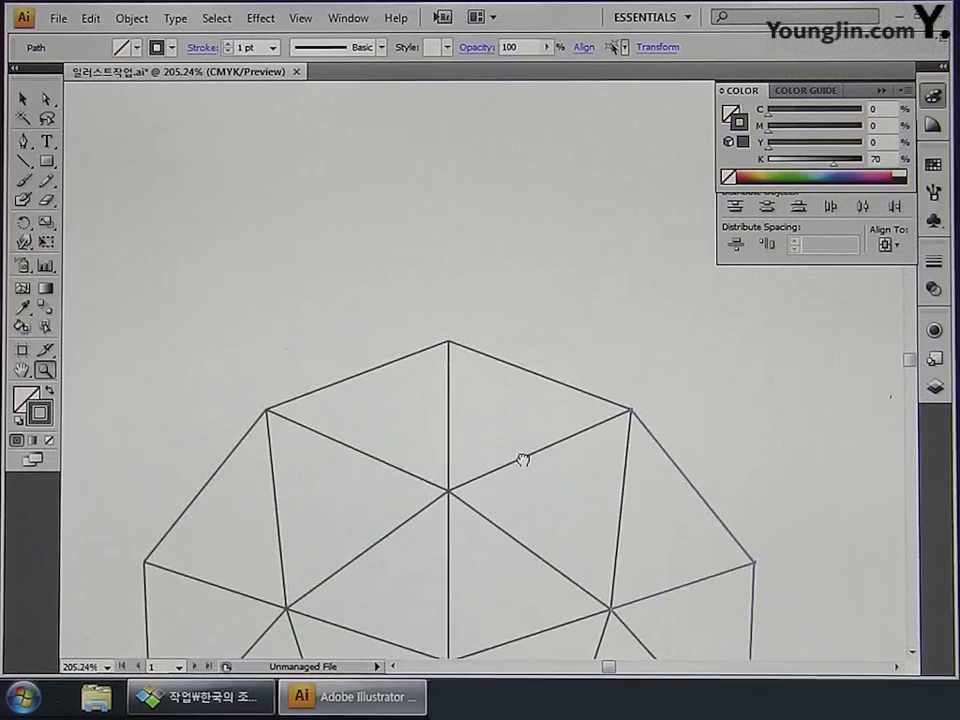
left_click(25, 162)
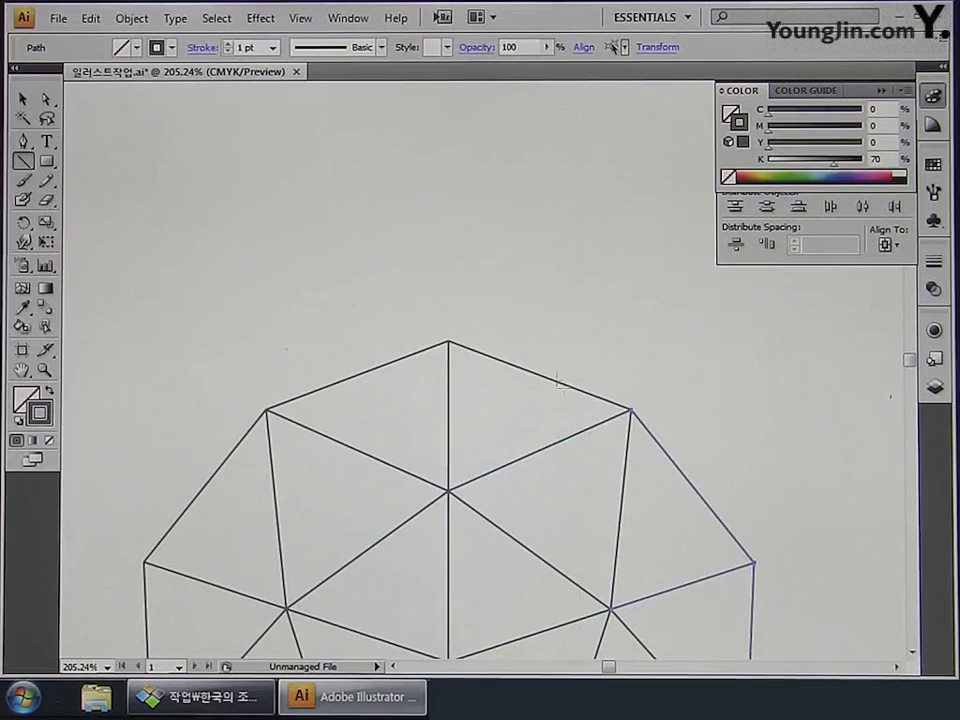
left_click_drag(448, 339, 449, 258)
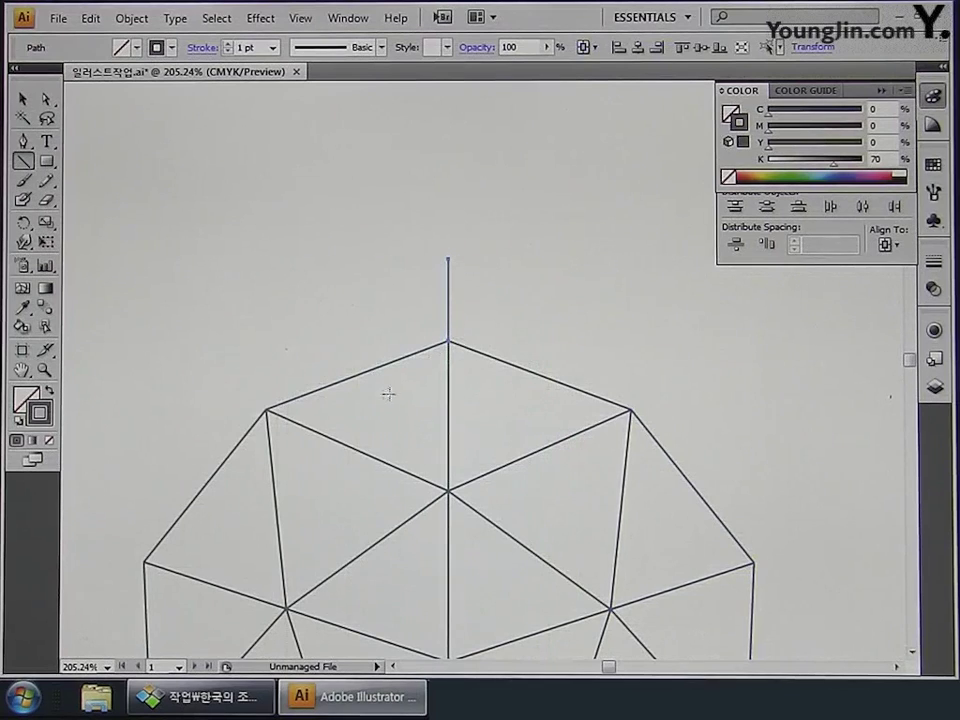
left_click_drag(266, 409, 288, 287)
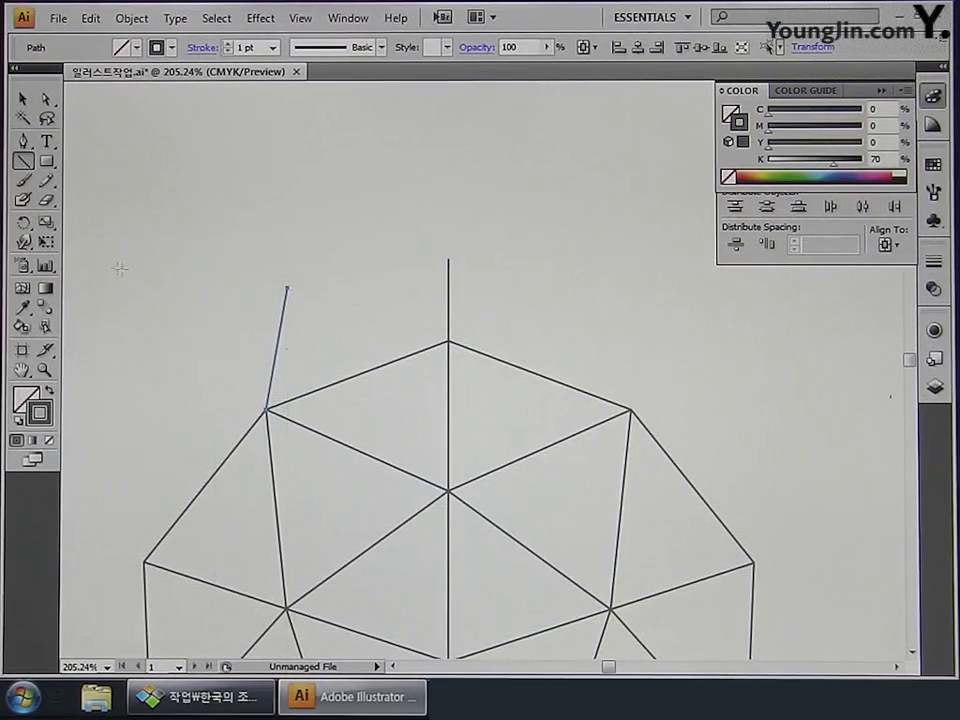
Step: Reflect a copy of the slanted line across the vertical axis through the top vertex, and join the slanted lines' tips to the vertical line's ends
left_click_drag(23, 222, 98, 245)
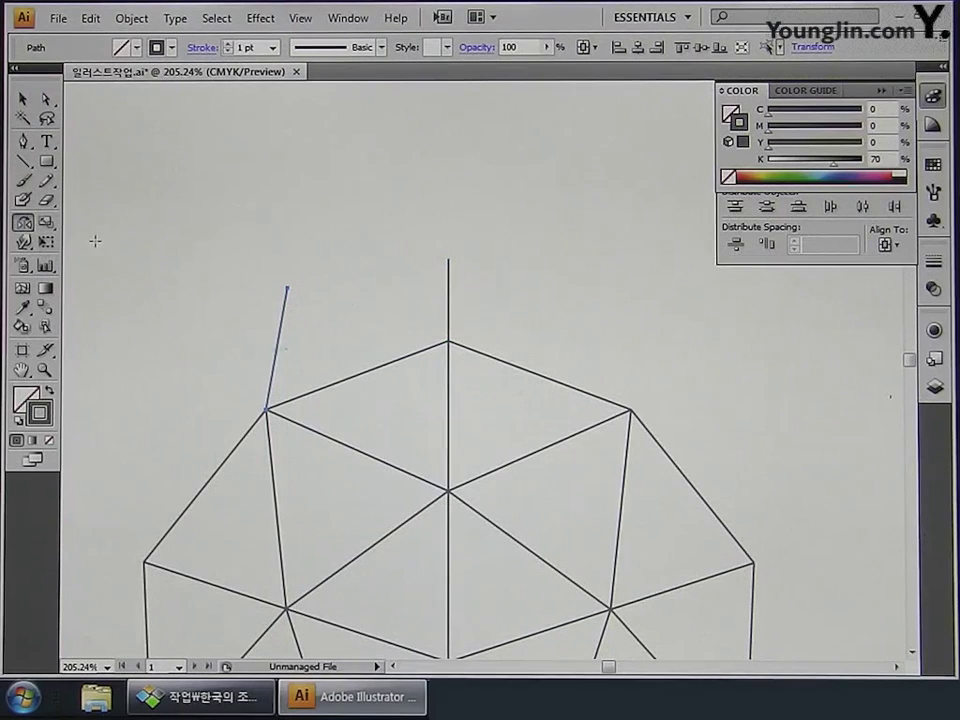
left_click(451, 346, "alt")
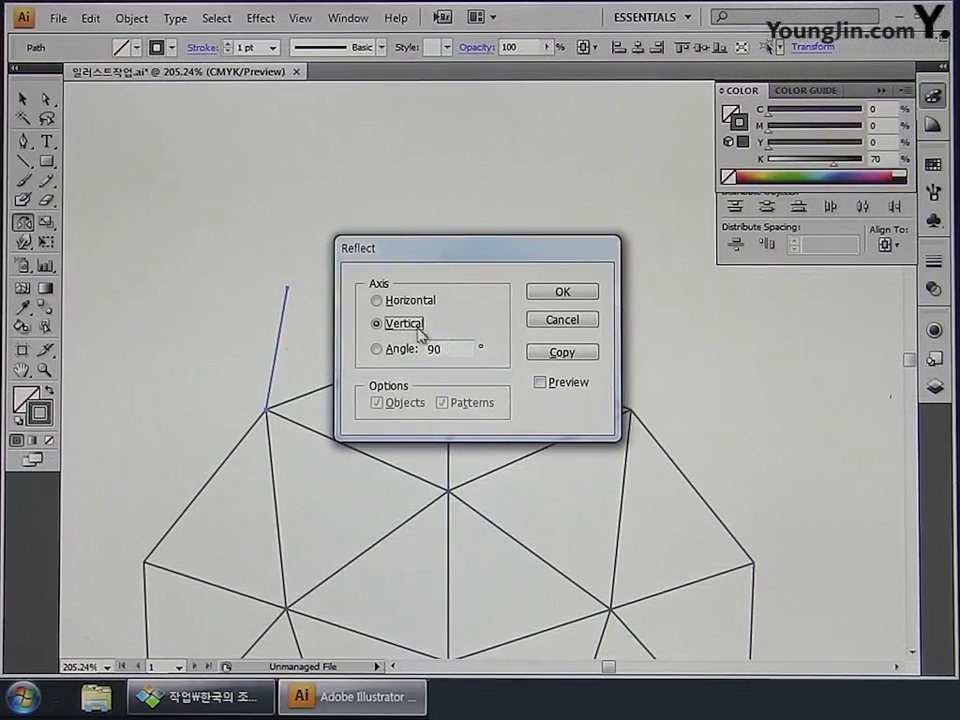
left_click(560, 352)
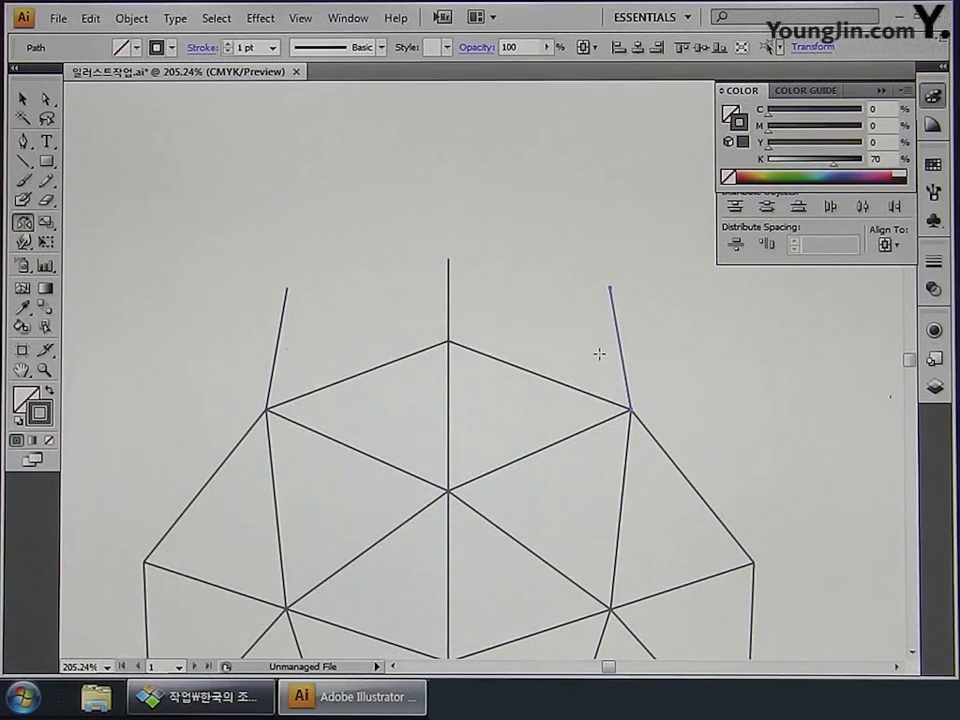
left_click(24, 162)
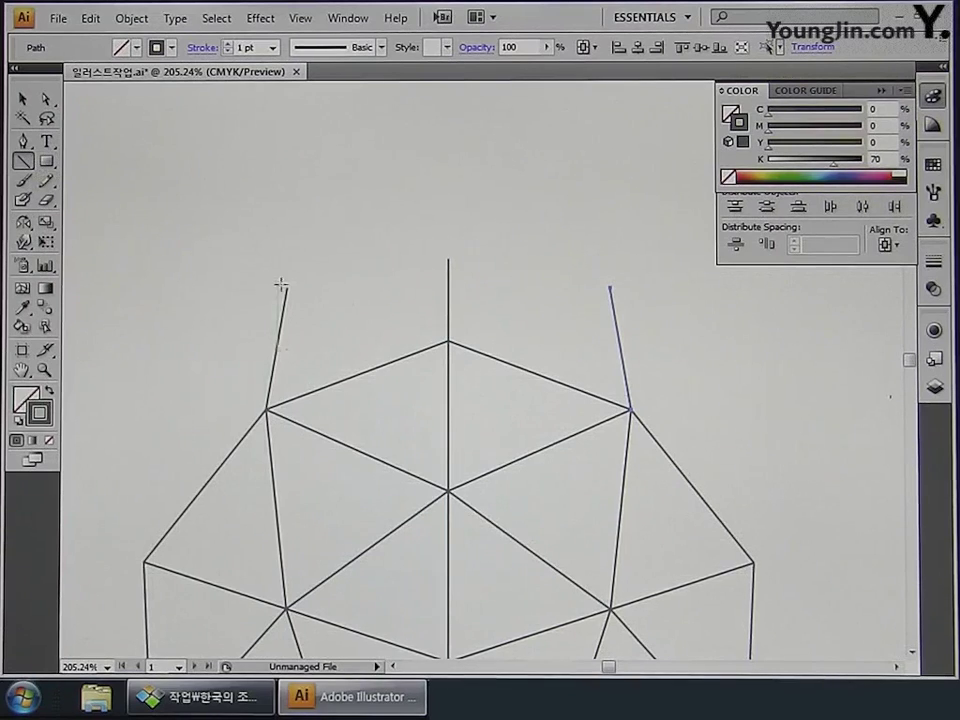
mouse_move(287, 288)
left_mouse_down()
mouse_move(449, 258)
mouse_move(611, 289)
mouse_move(449, 341)
mouse_move(289, 288)
left_mouse_up()
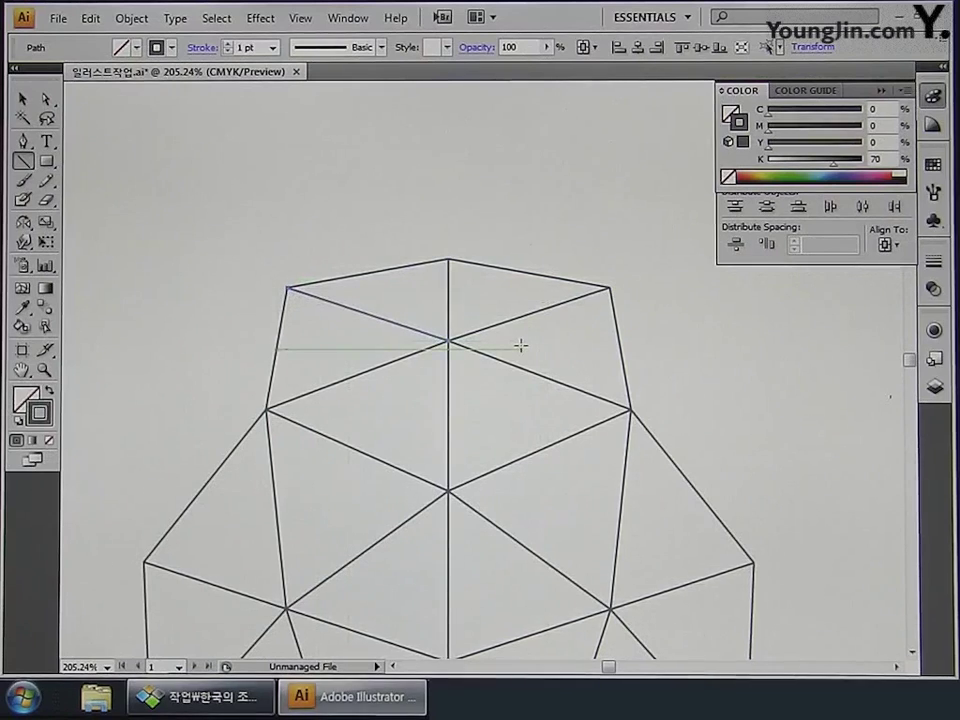
Step: Rotate a copy of all the newly added top section lines by 72° about the pentagon's center, and repeat the transformation three times
key("ctrl+minus")
key("ctrl+minus")
key("ctrl+minus")
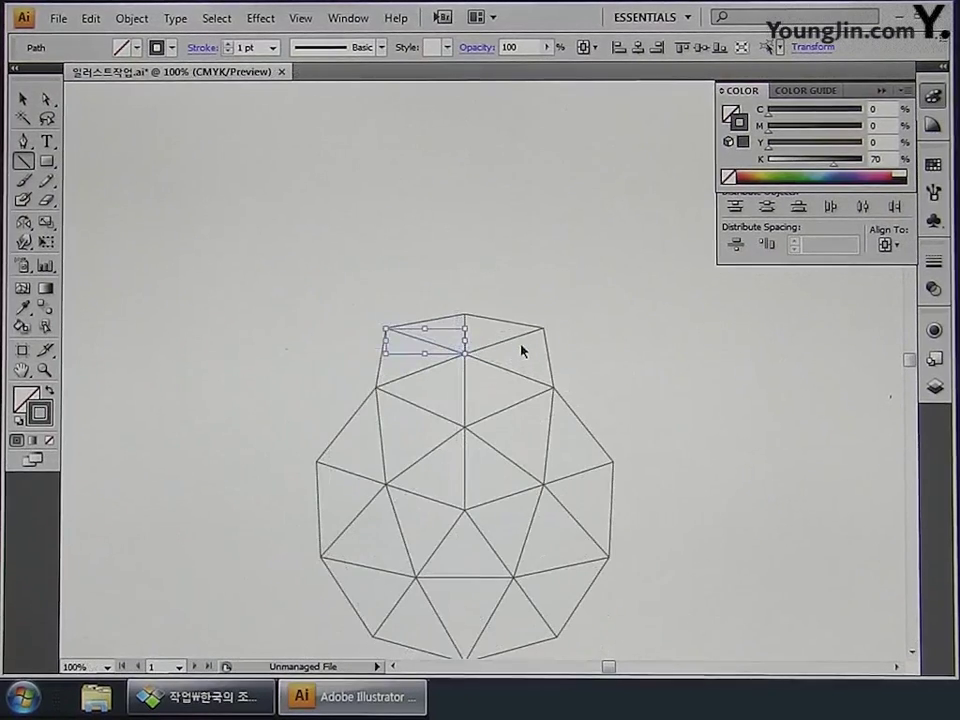
scroll(521, 345, "down", 2)
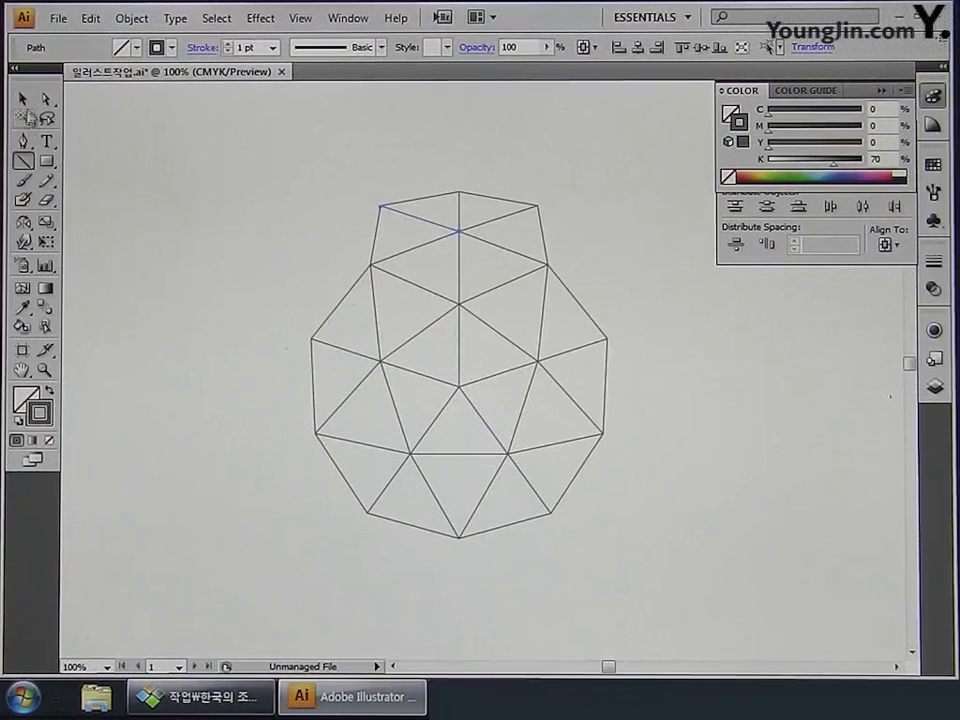
left_click(22, 99)
left_click_drag(287, 157, 570, 234)
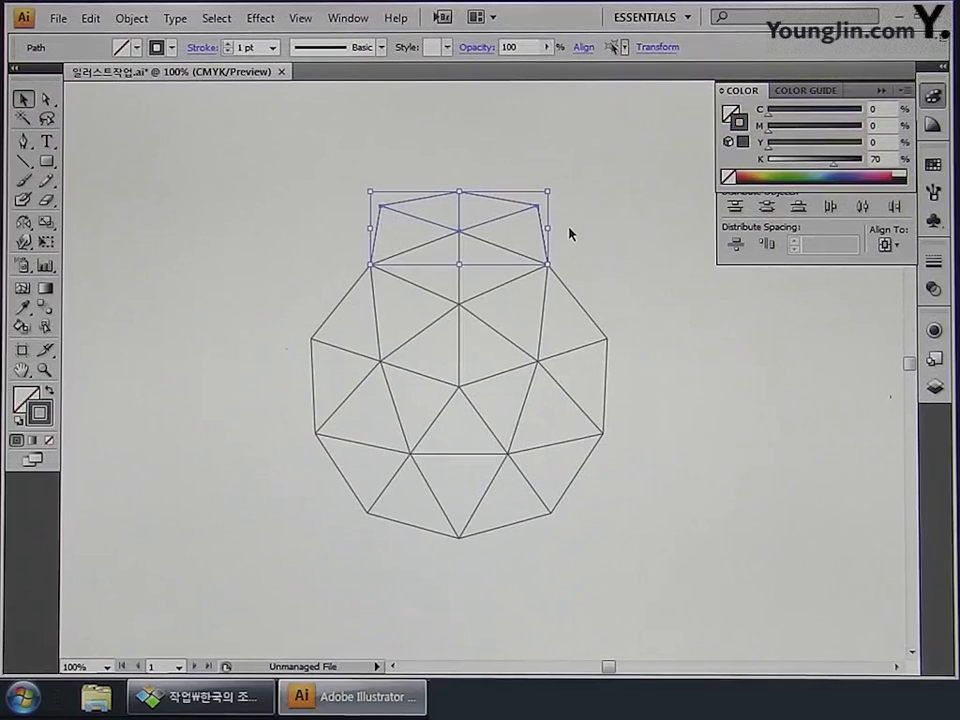
left_click(23, 224)
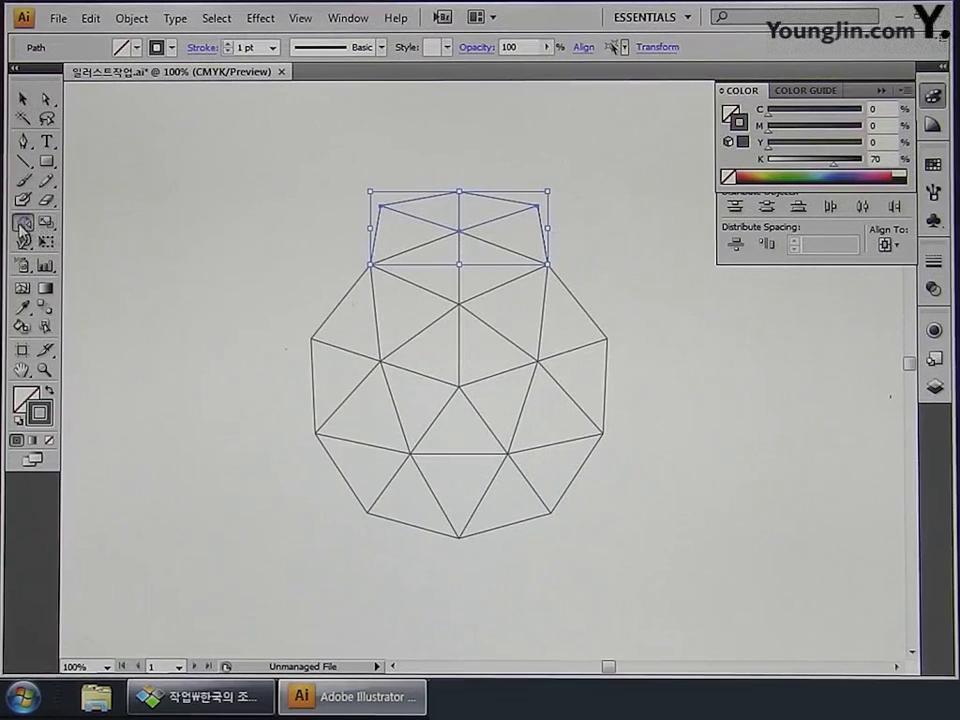
left_click_drag(23, 226, 60, 223)
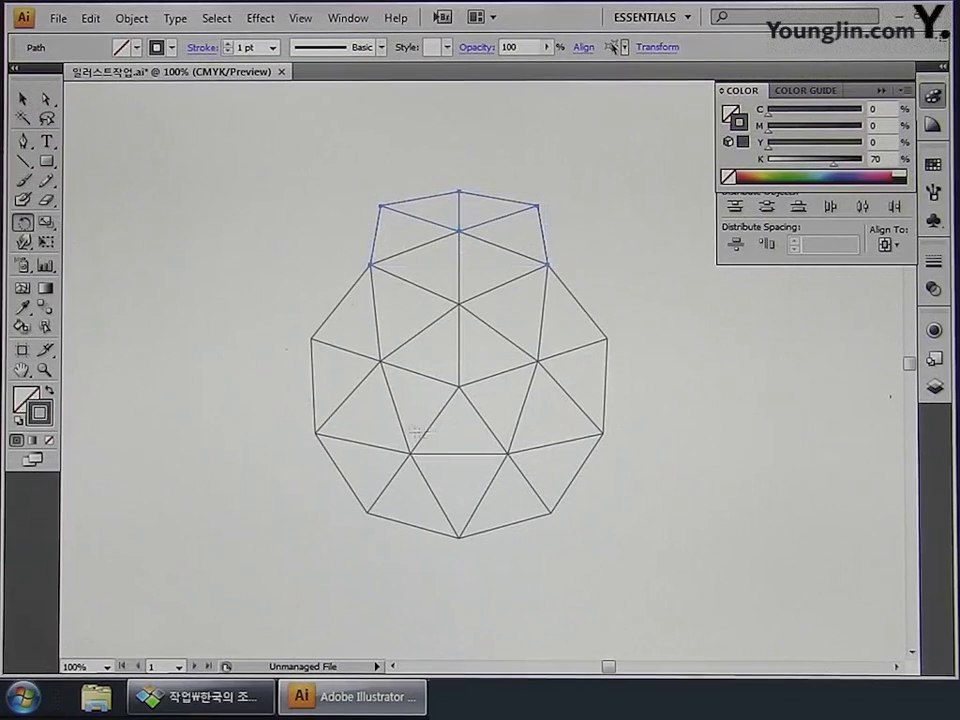
left_click(460, 388, "alt")
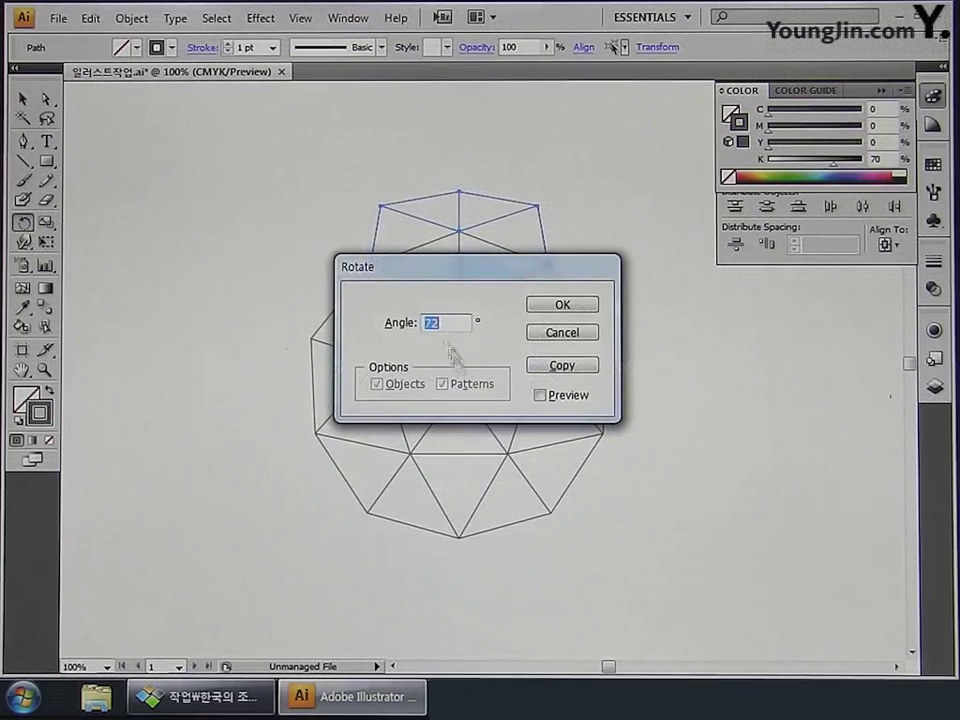
left_click(566, 367)
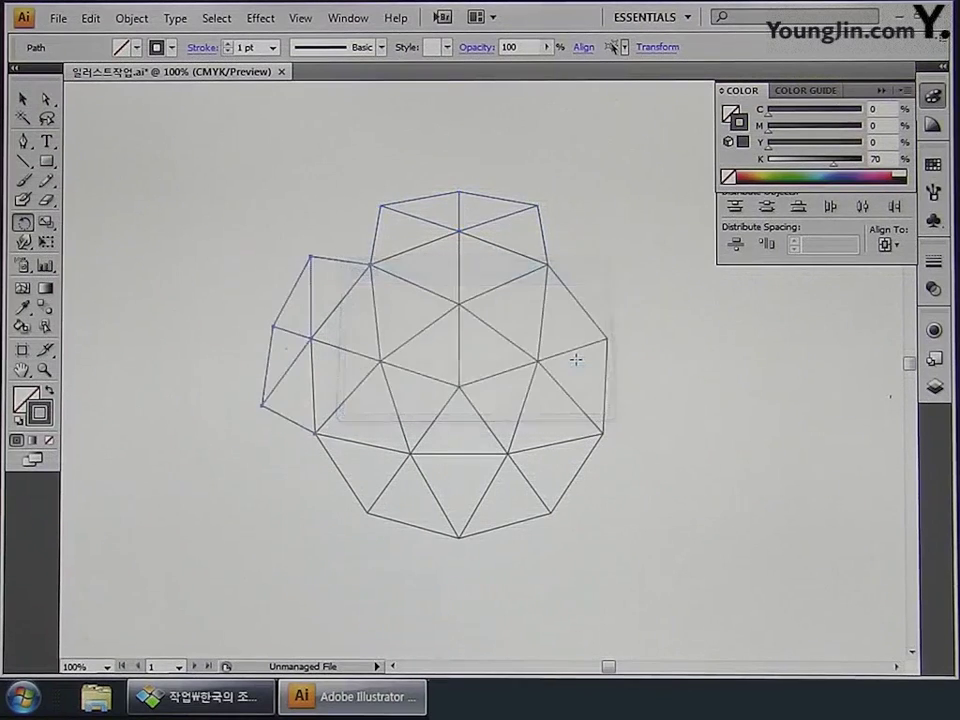
key("ctrl+d")
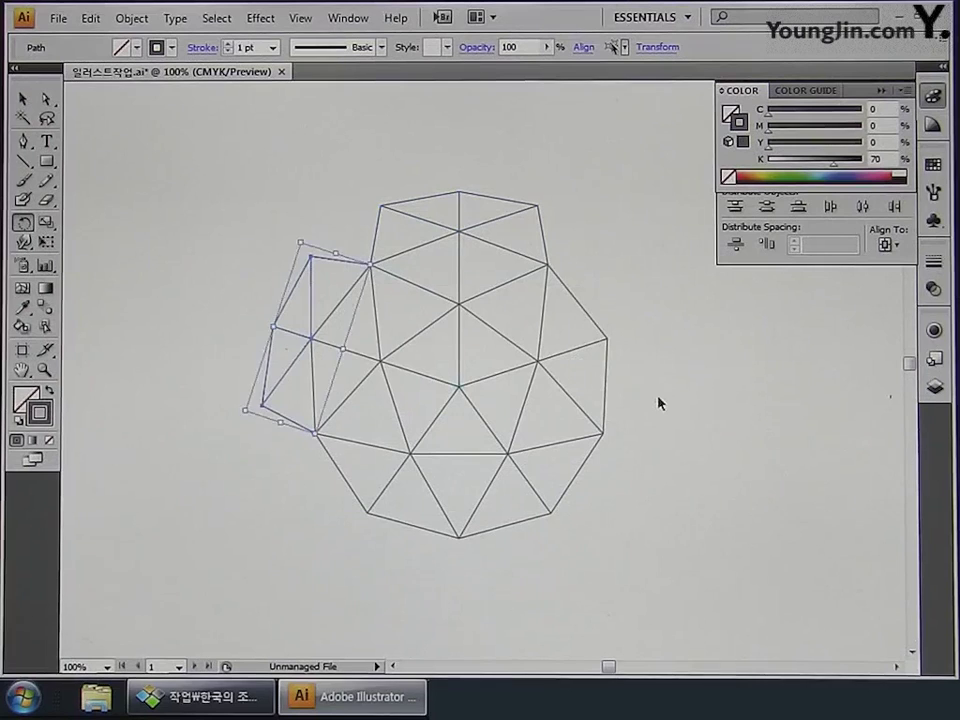
key("ctrl+d")
key("ctrl+d")
key("ctrl+d")
key("ctrl+shift+a")
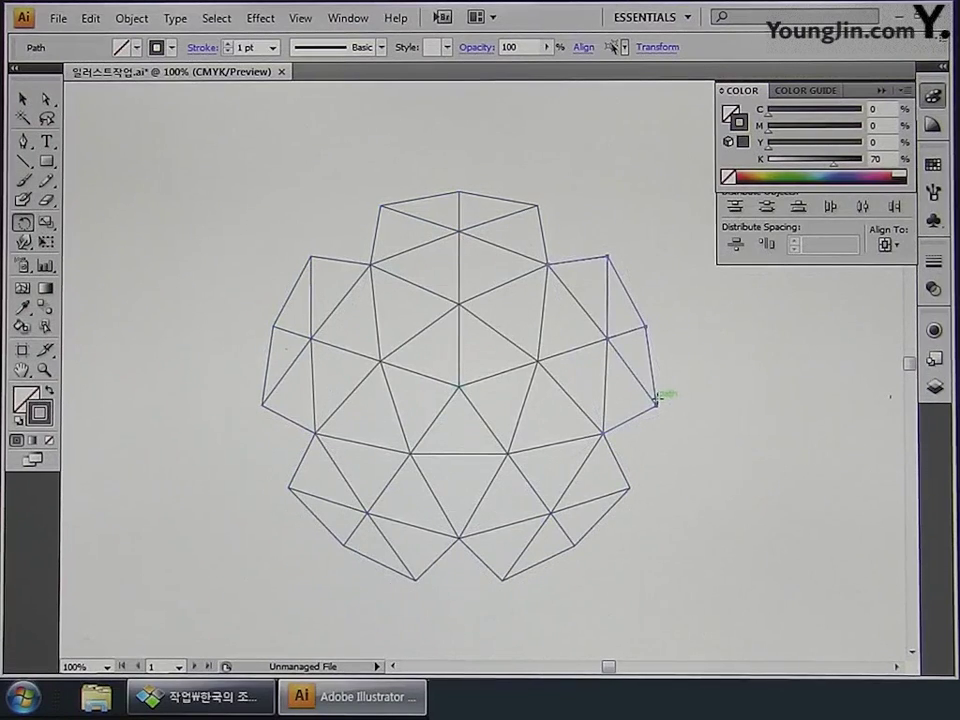
Step: Close the five gaps in the outline by connecting the facing corners of neighbouring outer sections with straight lines
left_click(23, 161)
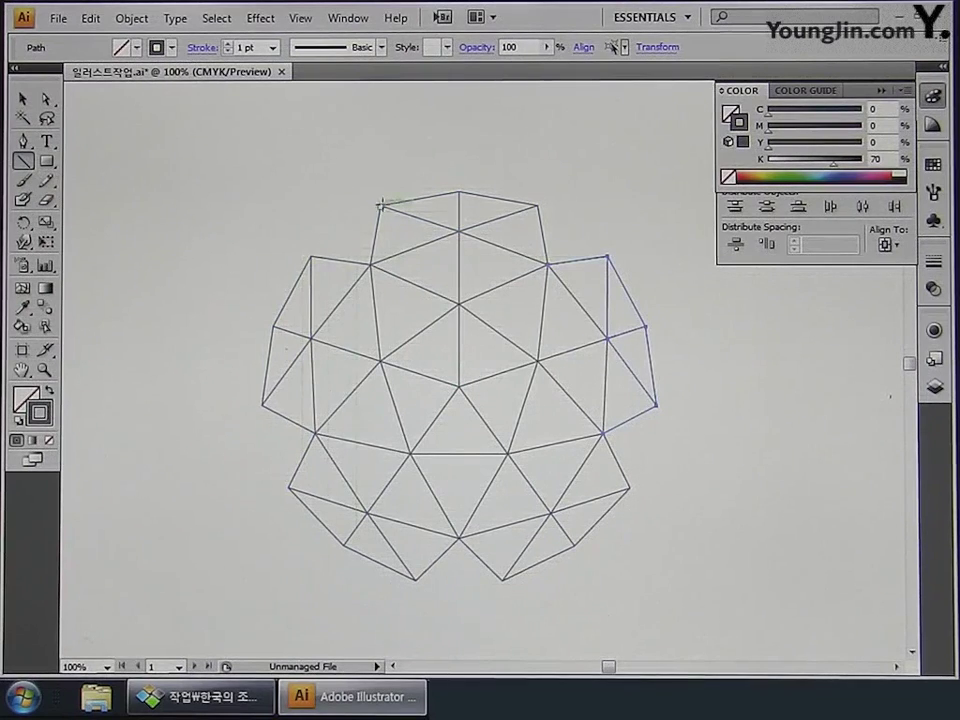
left_click_drag(311, 253, 380, 205)
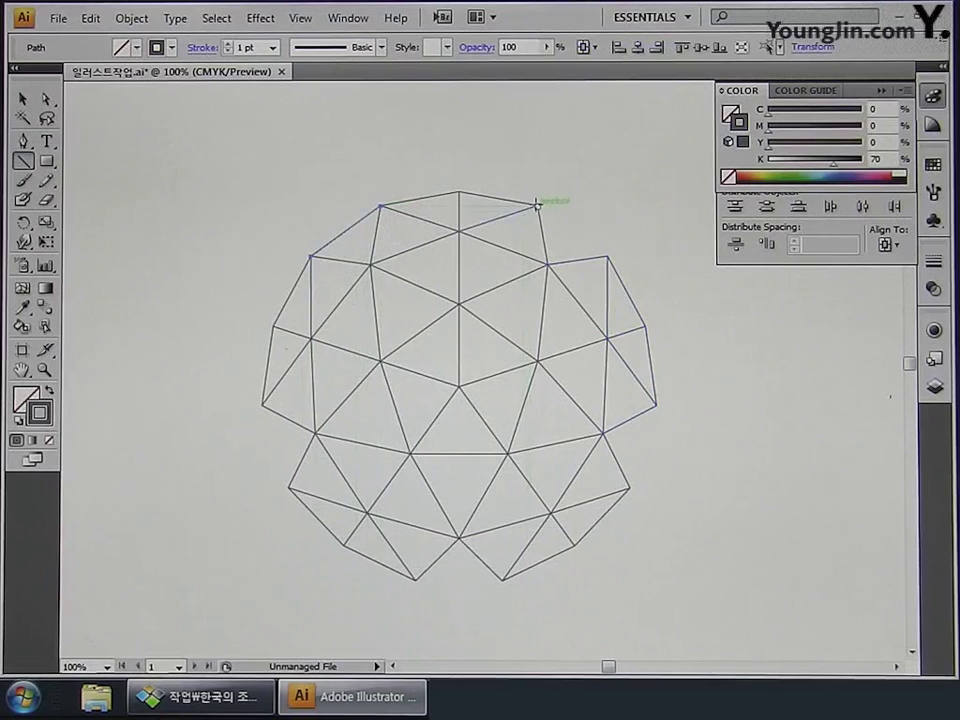
left_click_drag(538, 204, 607, 257)
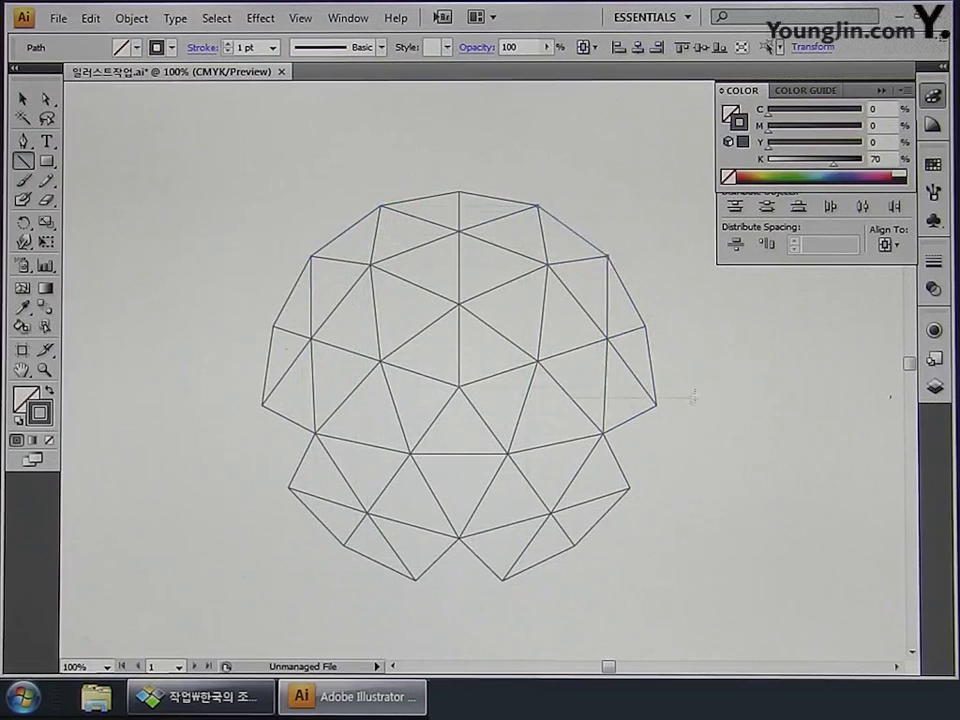
mouse_move(657, 405)
left_mouse_down()
mouse_move(640, 483)
mouse_move(629, 488)
left_mouse_up()
left_click_drag(502, 580, 415, 579)
left_click_drag(287, 487, 262, 405)
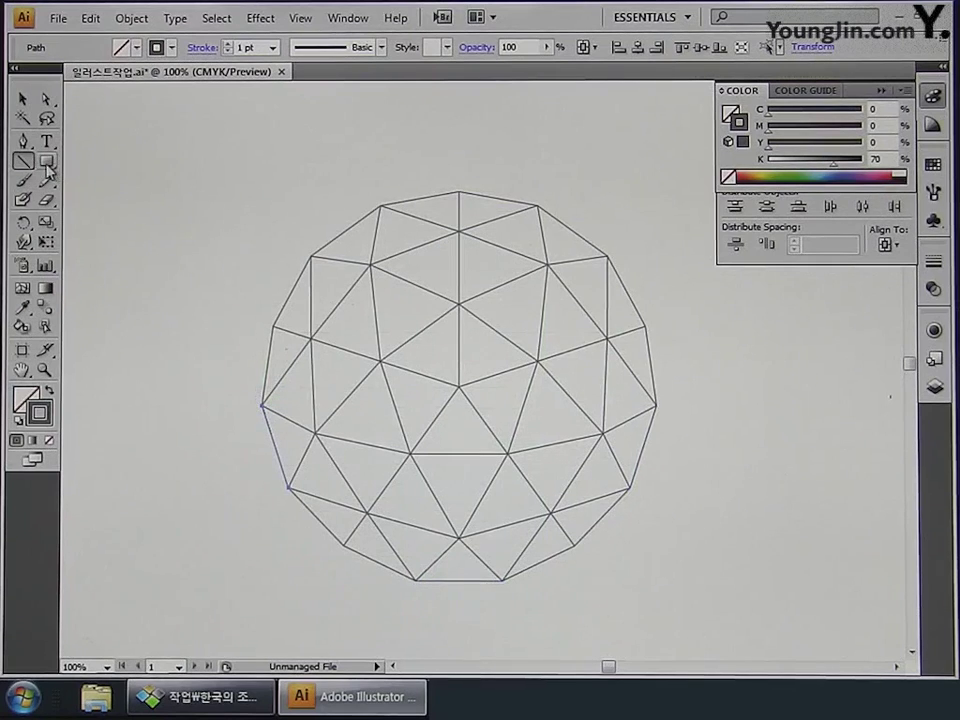
Step: Create a 15-sided polygon centered on the figure's center point
left_click_drag(46, 161, 103, 220)
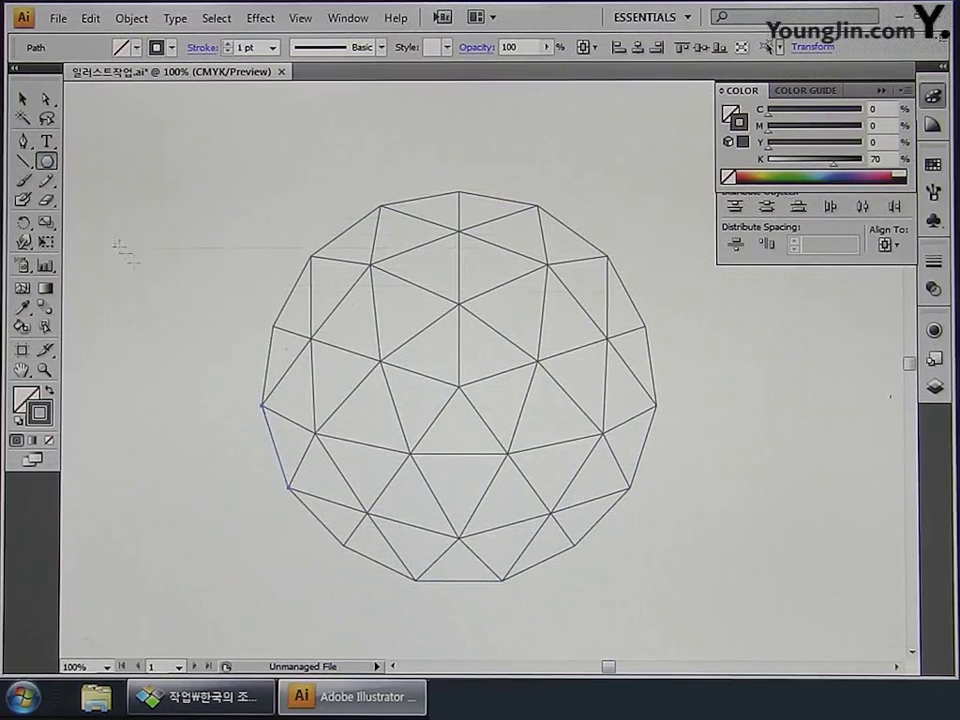
left_click(459, 387)
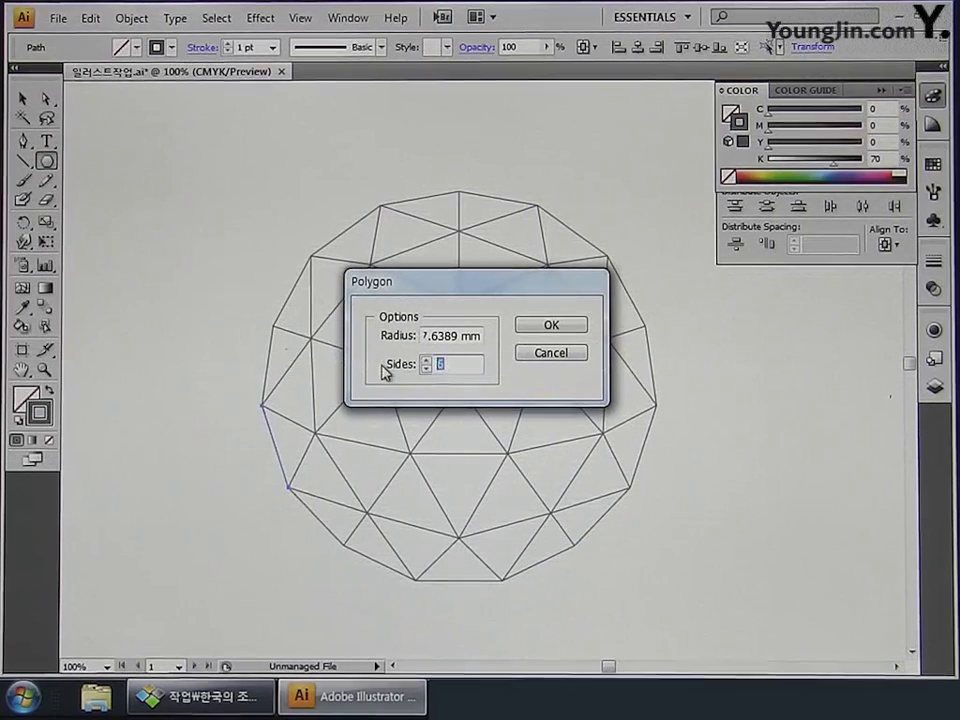
type("15")
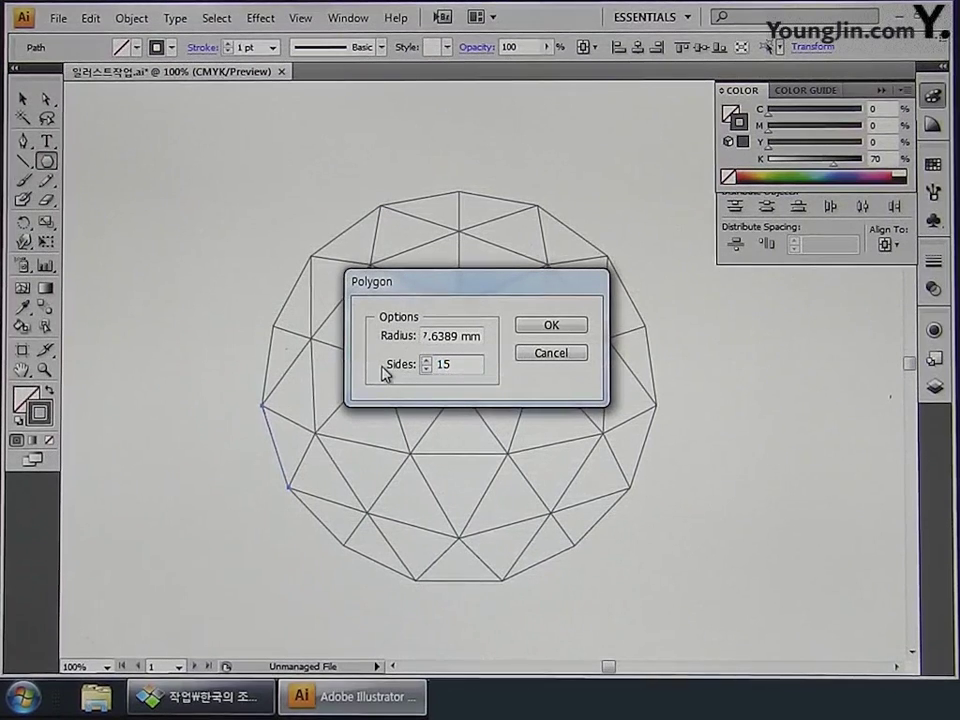
left_click(538, 327)
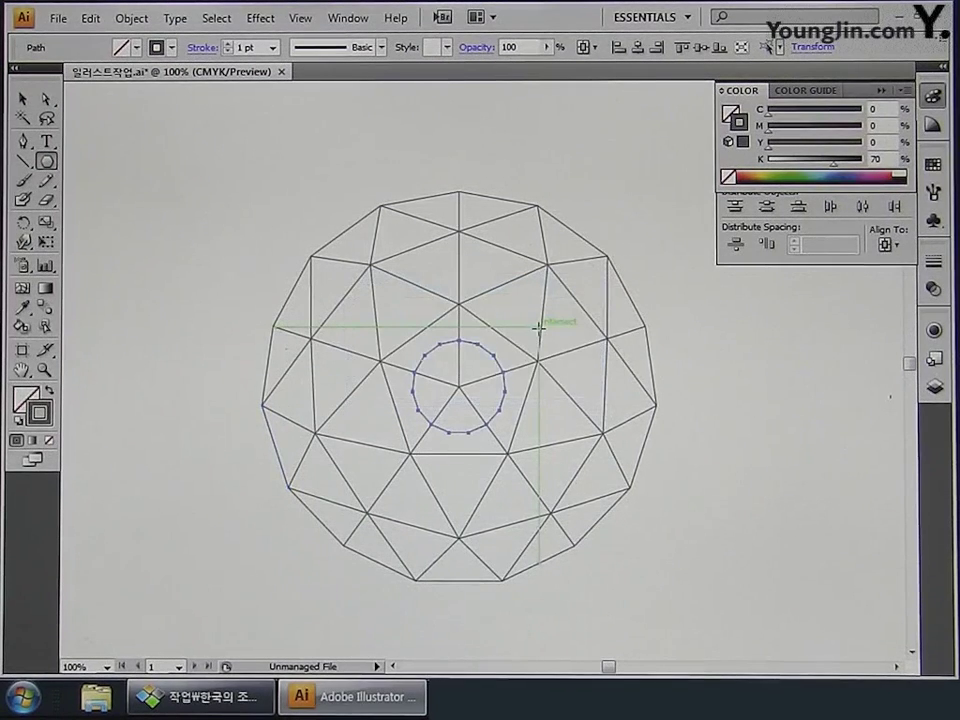
Step: Enlarge the 15-sided polygon proportionally from its center until it surrounds the whole figure with a narrow margin
left_click(22, 99)
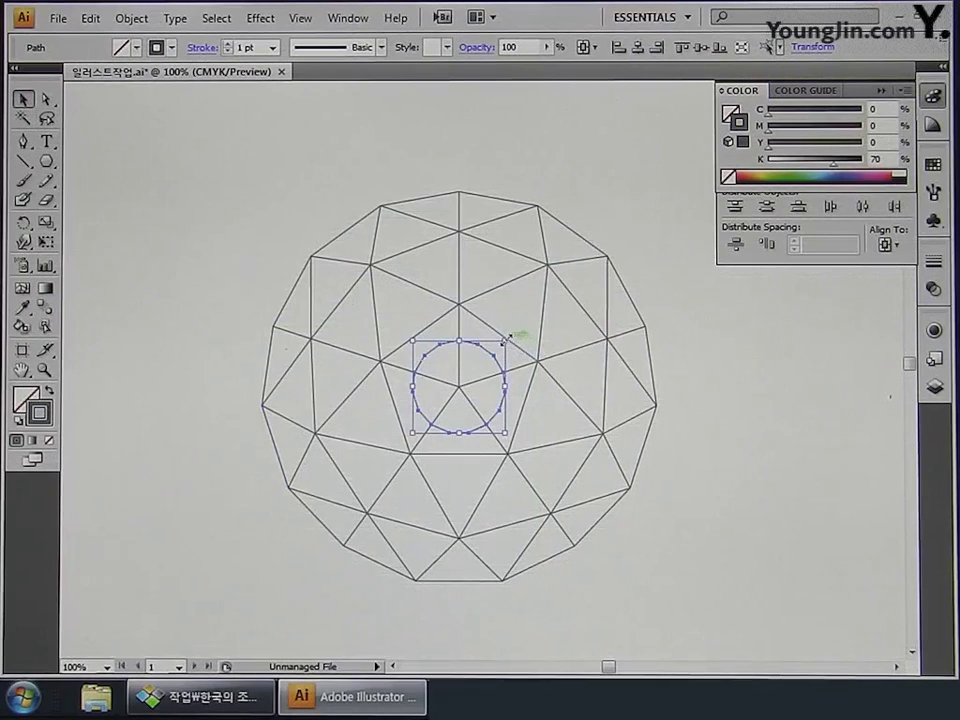
left_click_drag(504, 340, 709, 178)
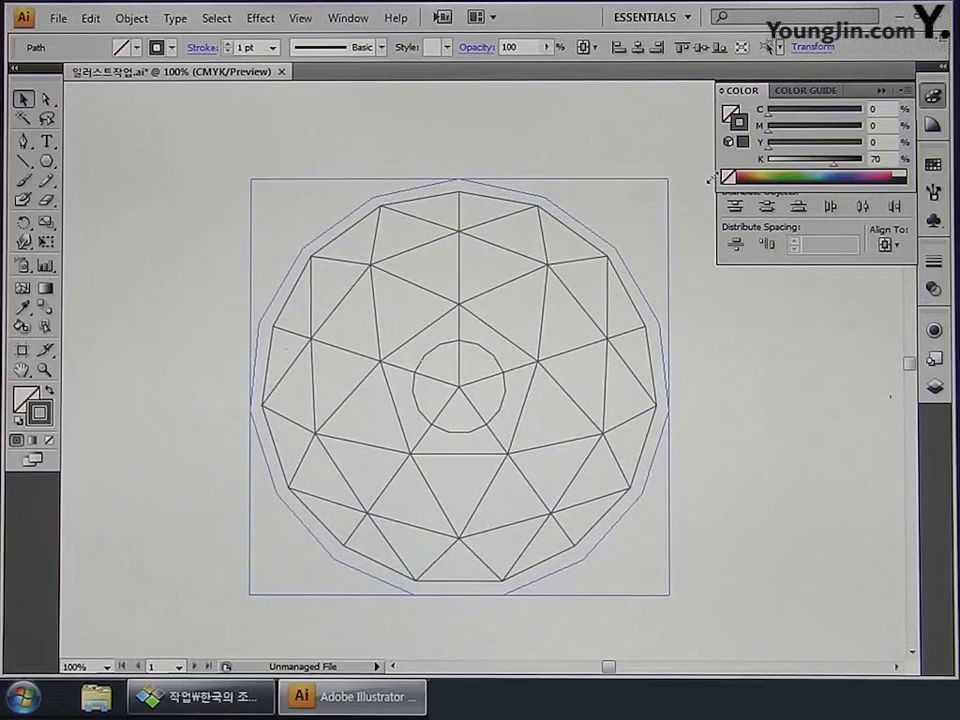
left_click_drag(709, 178, 711, 178)
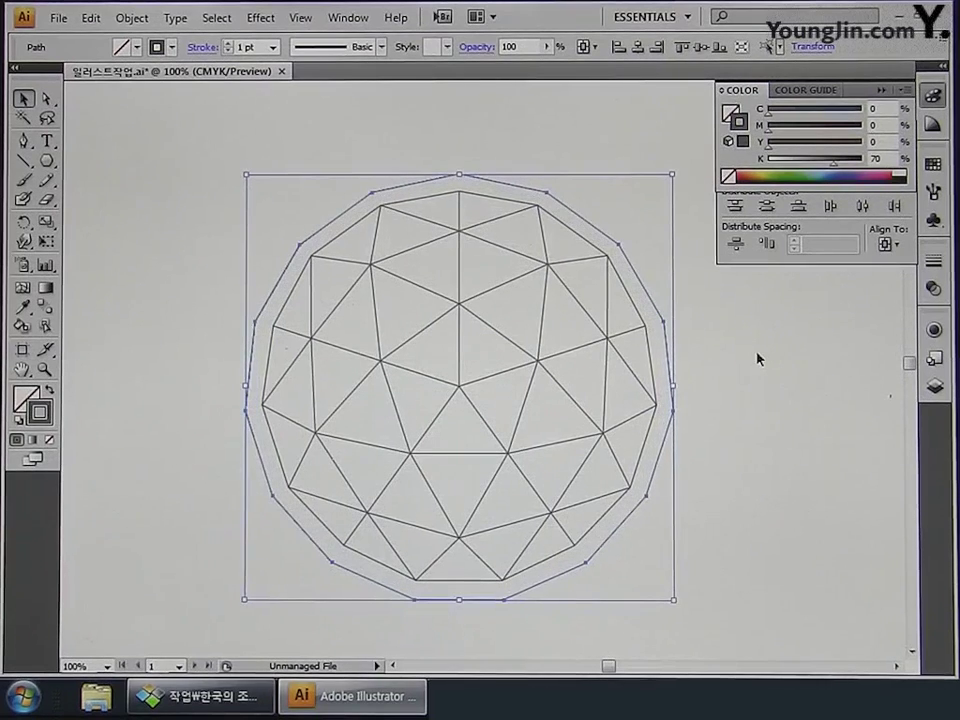
Step: Rotate the 15-sided polygon by 12° about the figure's center point
left_click(25, 224)
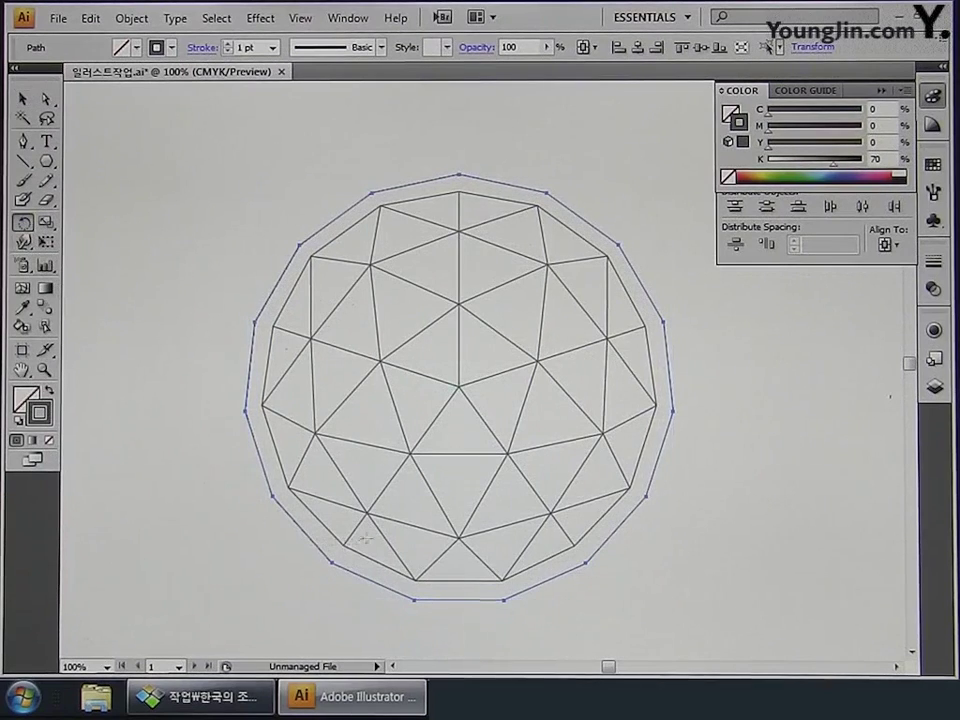
left_click(459, 385, "alt")
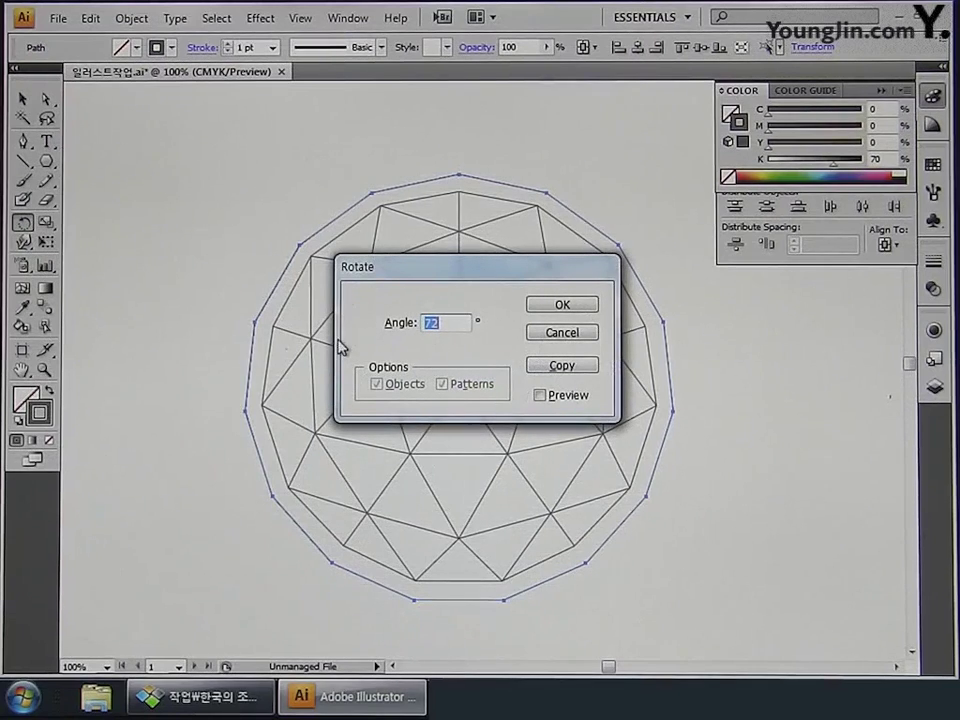
type("12")
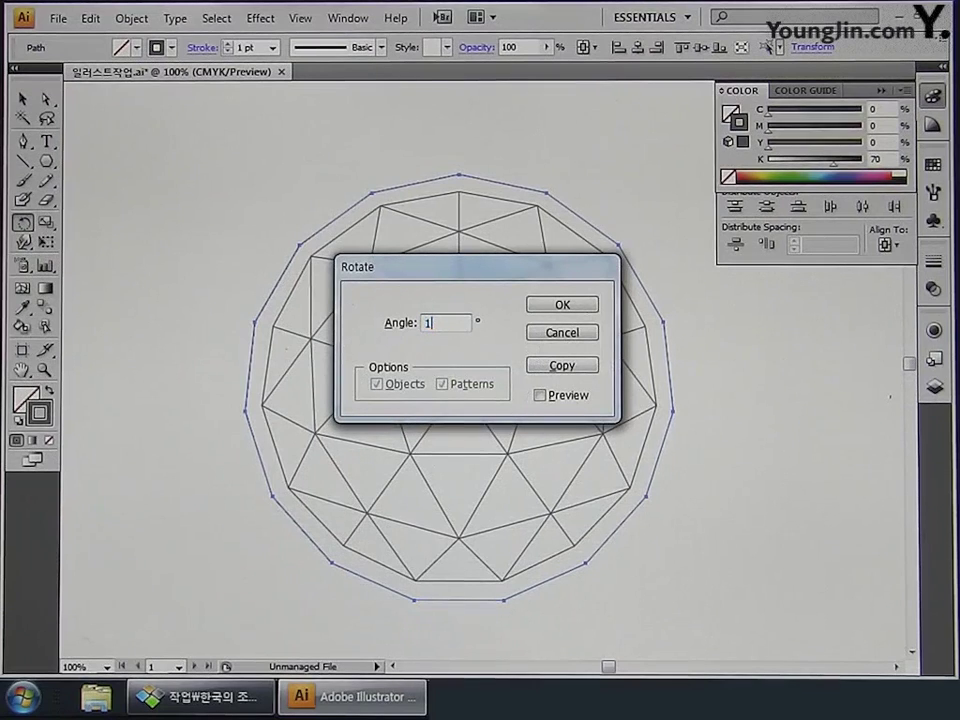
left_click(570, 304)
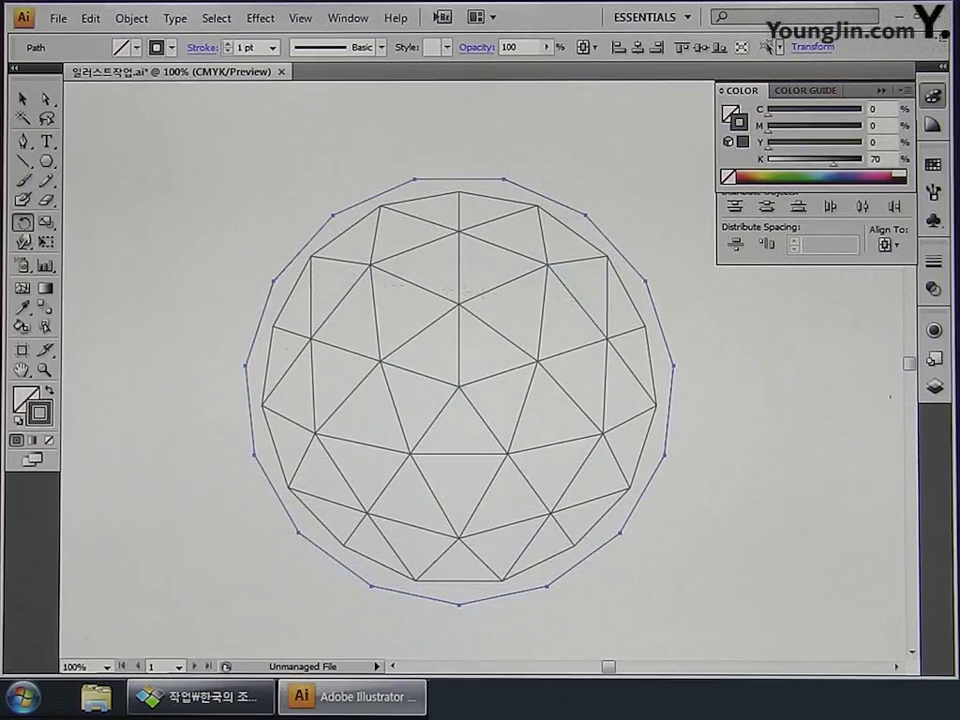
Step: Connect each corner of the 15-sided polygon to the neighbouring corners of the inner outline with straight lines, forming a triangulated outer ring
left_click(25, 163)
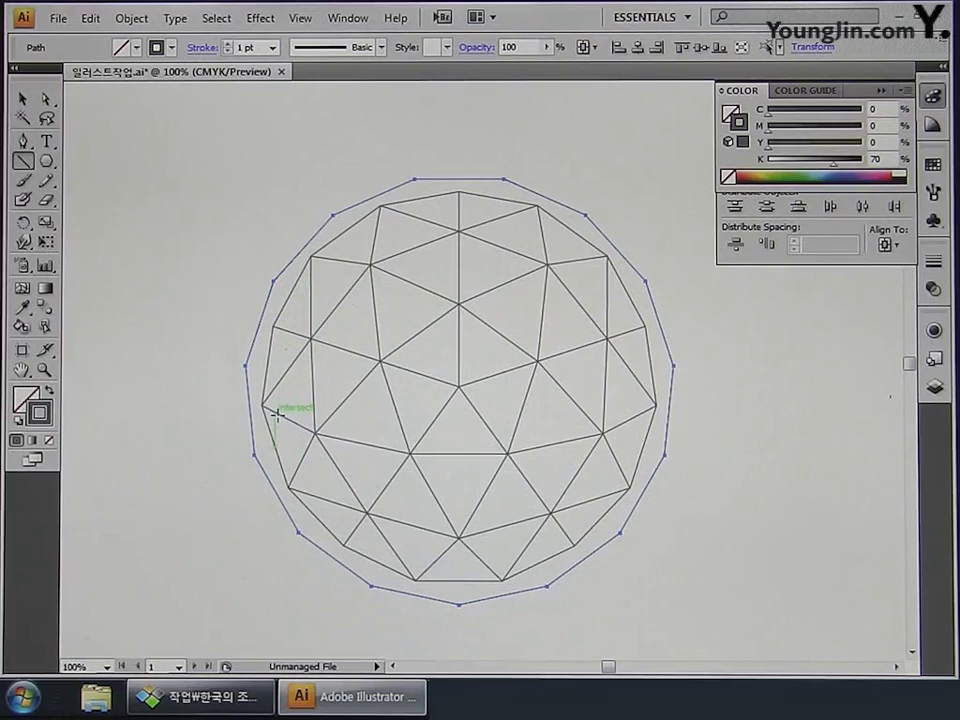
left_click_drag(272, 281, 333, 213)
mouse_move(413, 182)
left_mouse_down()
mouse_move(386, 208)
mouse_move(503, 178)
mouse_move(537, 205)
mouse_move(587, 215)
mouse_move(608, 257)
mouse_move(639, 274)
mouse_move(645, 327)
mouse_move(672, 367)
mouse_move(621, 525)
mouse_move(628, 492)
mouse_move(589, 553)
mouse_move(548, 586)
mouse_move(500, 578)
mouse_move(505, 584)
mouse_move(462, 604)
left_mouse_up()
mouse_move(411, 579)
left_mouse_down()
mouse_move(372, 582)
mouse_move(340, 540)
mouse_move(300, 532)
mouse_move(262, 405)
mouse_move(261, 454)
mouse_move(242, 369)
mouse_move(272, 326)
left_mouse_up()
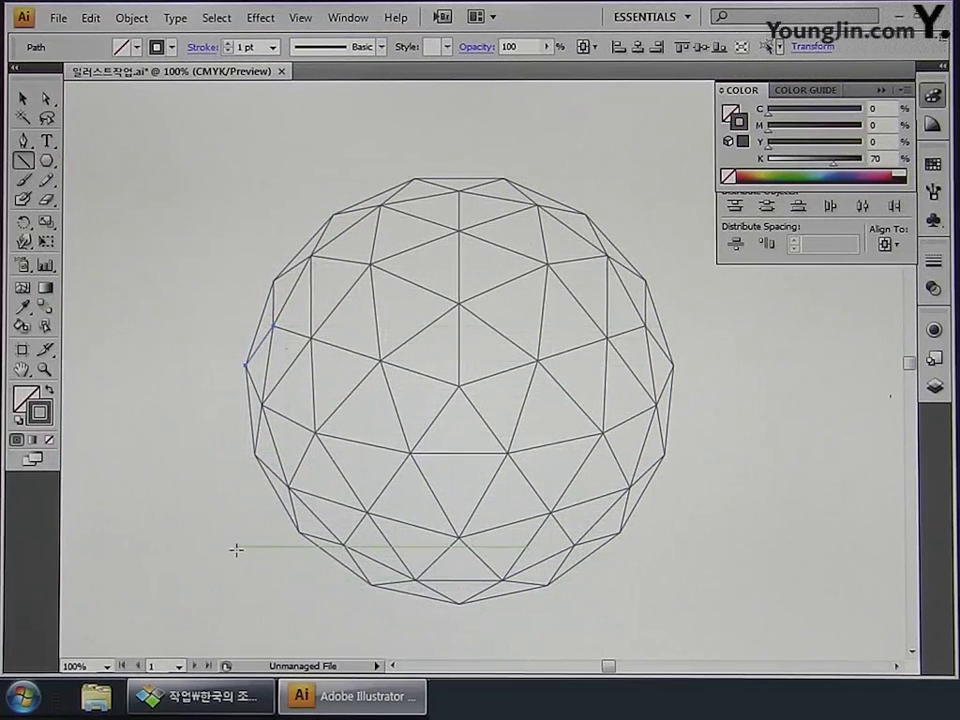
Step: Set the stroke weight of all lines in the figure to 0.6 pt and combine them into one compound path
left_click(24, 99)
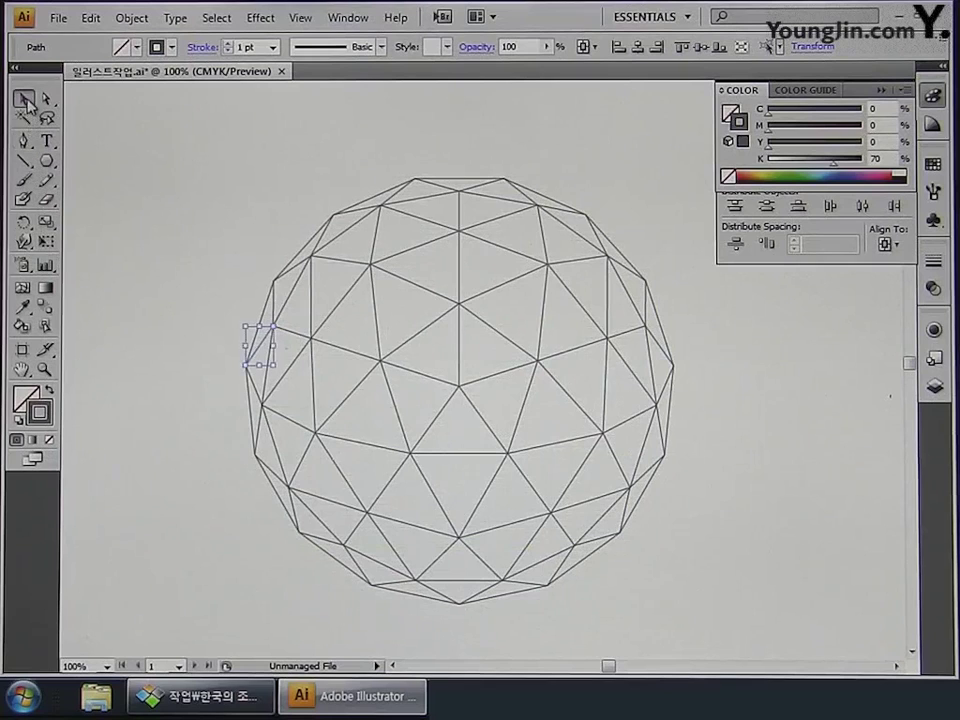
left_click_drag(194, 141, 705, 644)
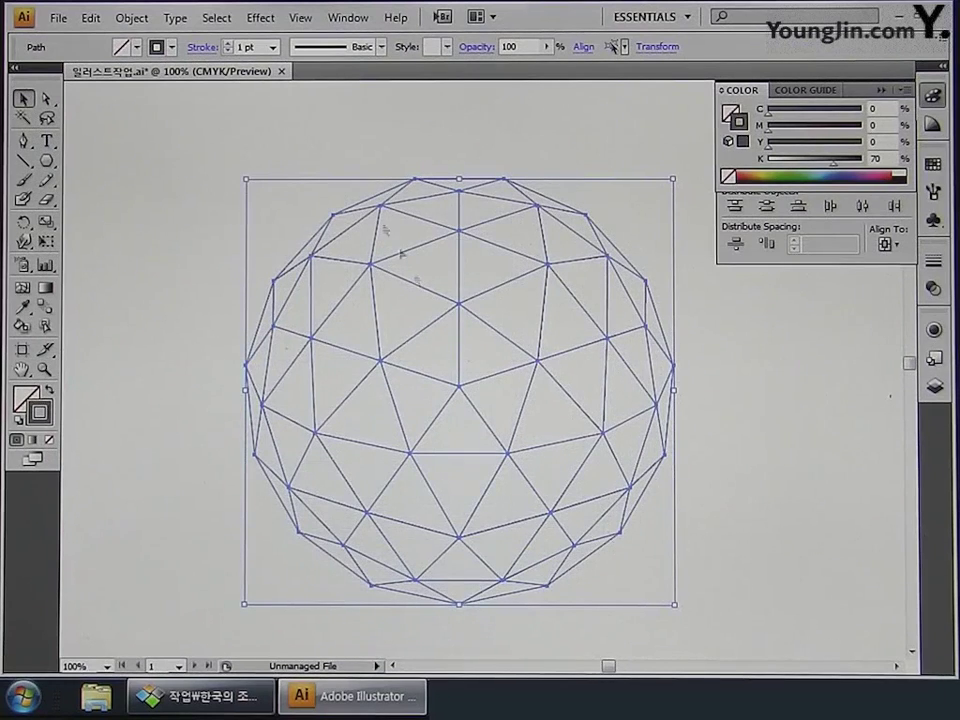
left_click(240, 47)
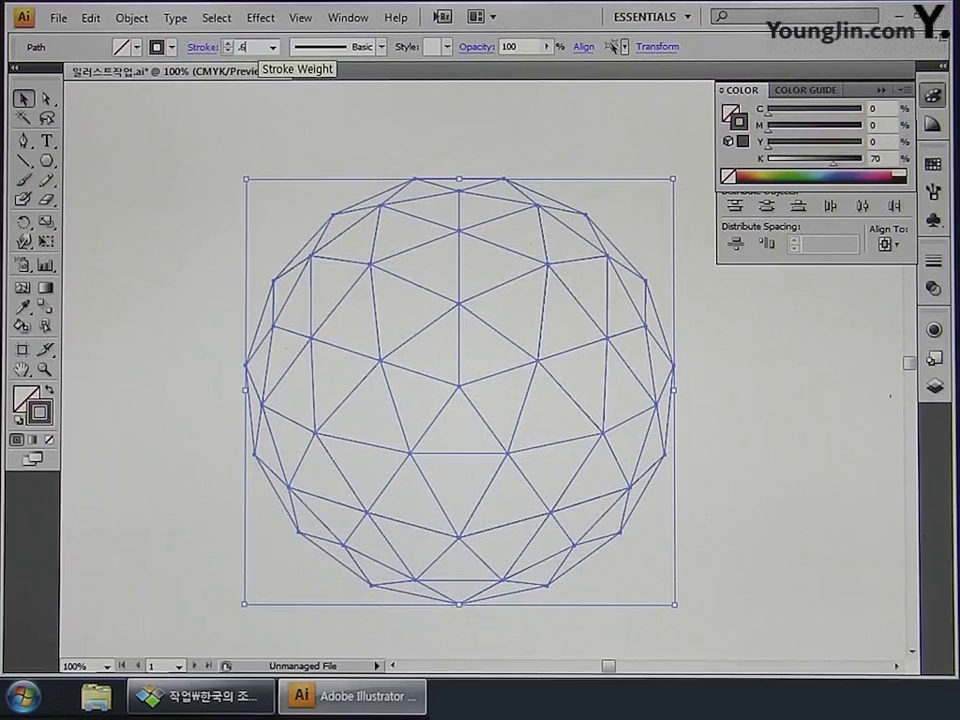
type(".6")
key("Return")
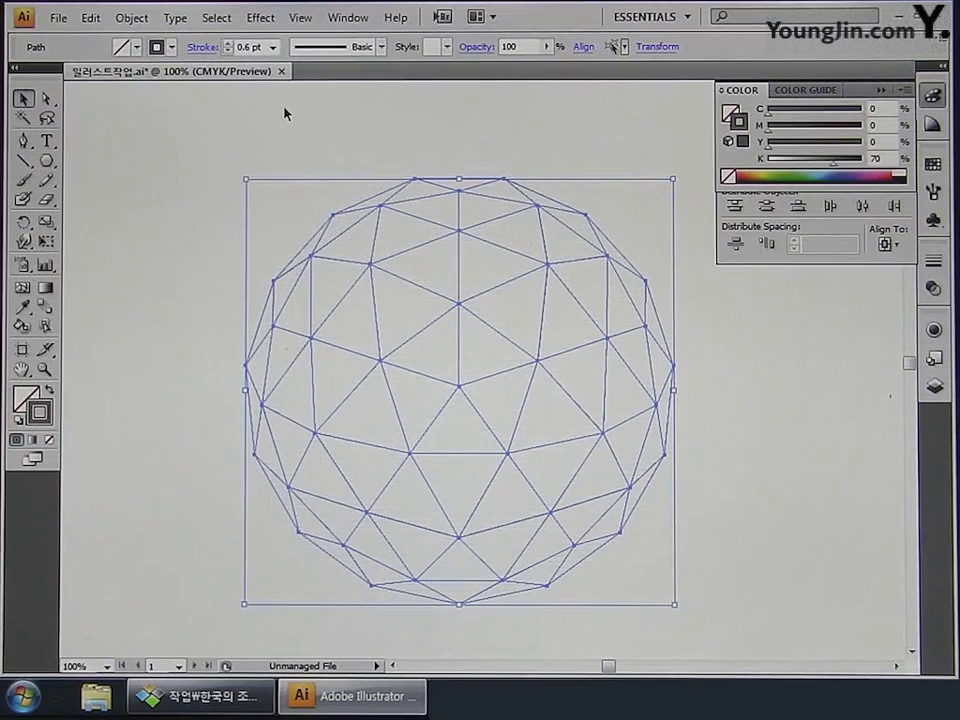
right_click(449, 320)
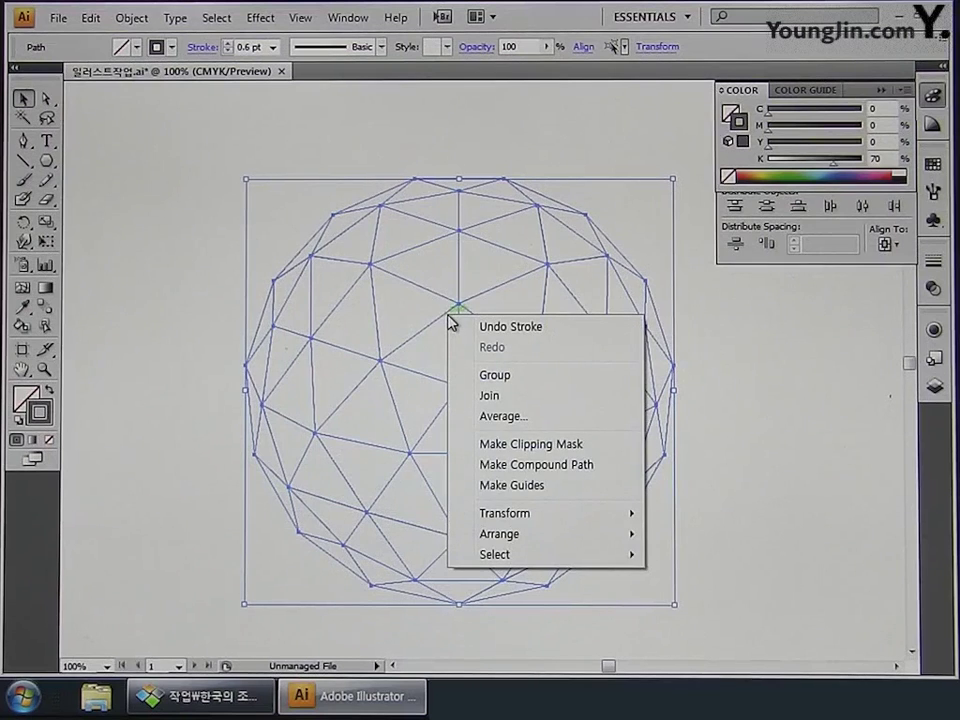
left_click(537, 467)
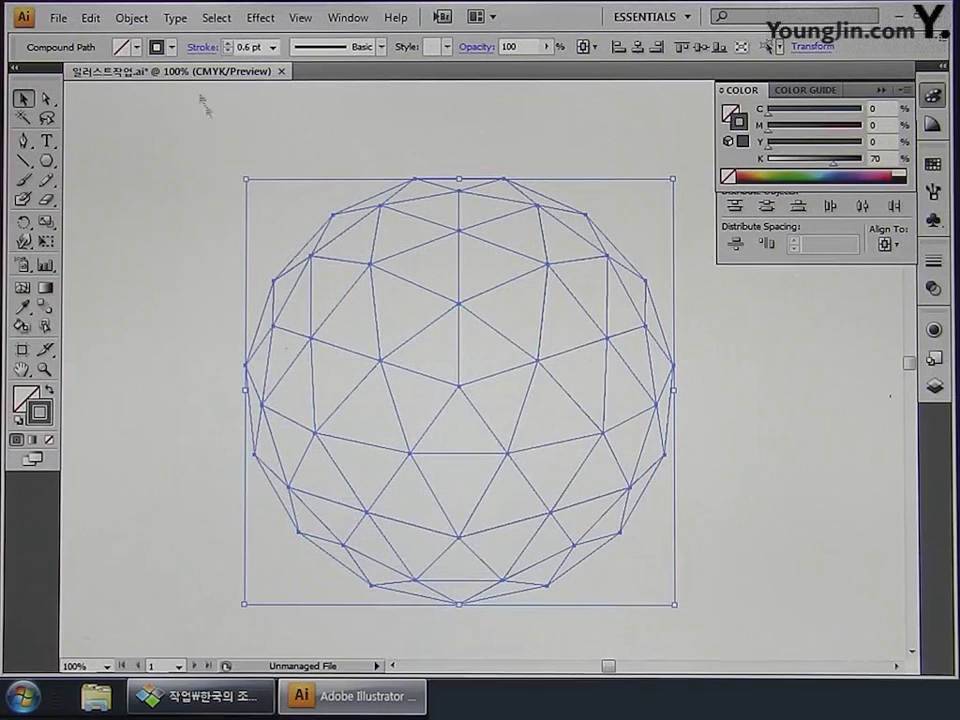
Step: Convert the compound path's stroke to outlines with Outline Stroke and lock the resulting figure
left_click(131, 17)
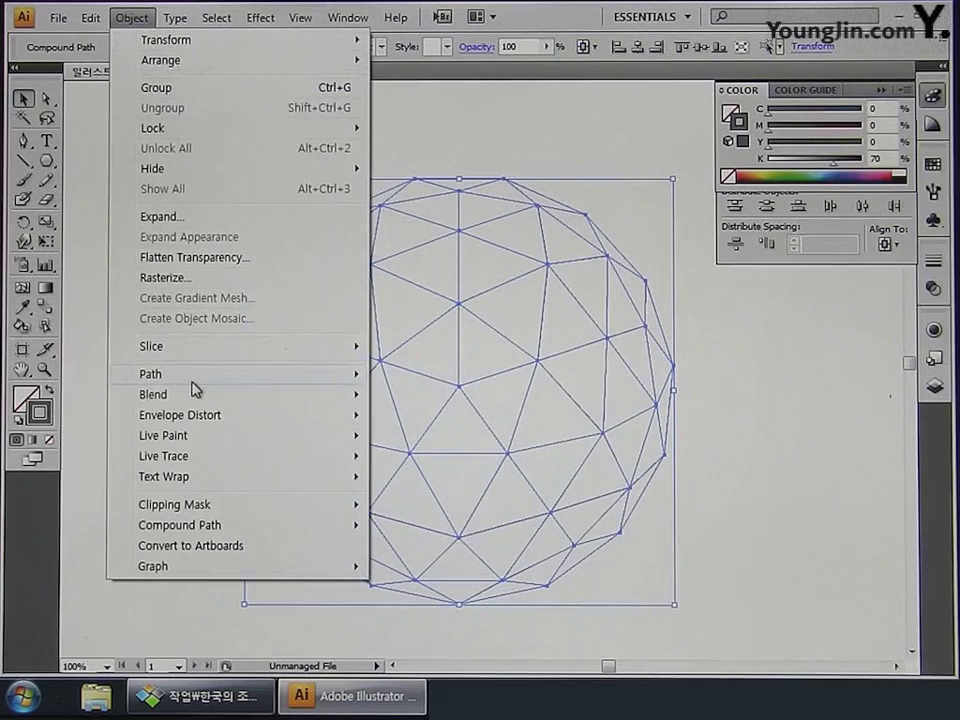
mouse_move(196, 389)
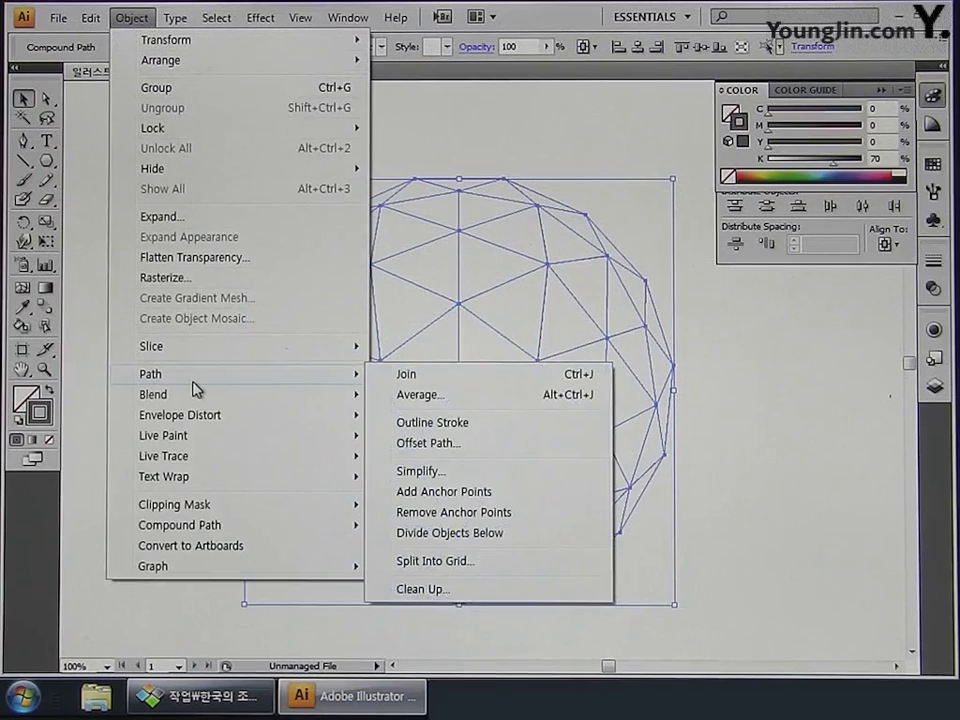
left_click(448, 423)
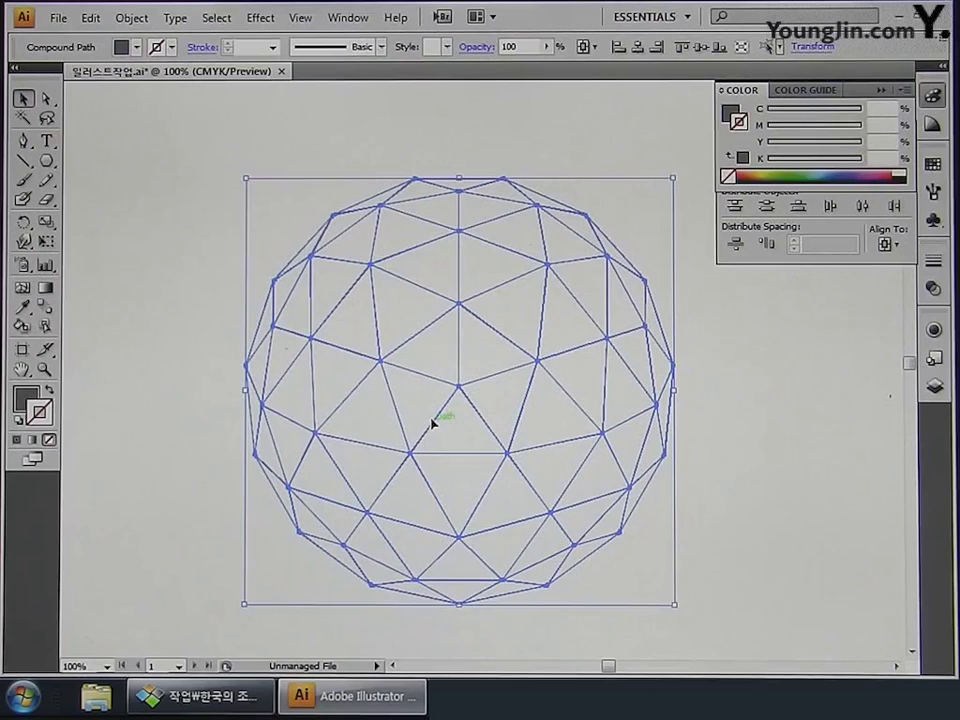
key("ctrl+shift+a")
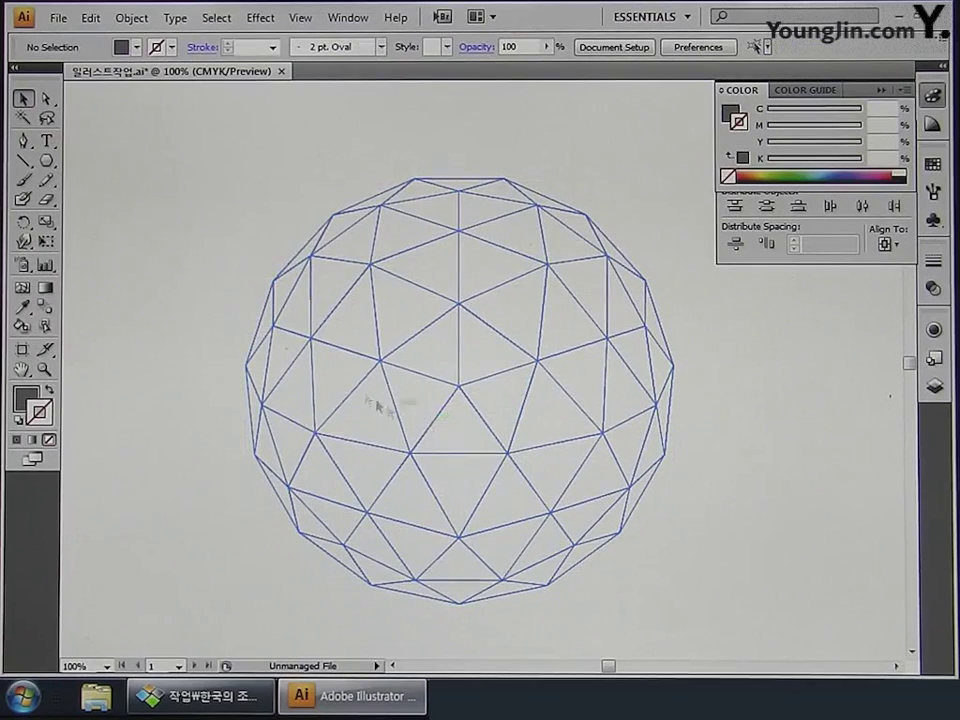
Step: Draw a filled triangle with the Pen tool over the central facet just left of the vertical line above the figure's center
left_click(25, 143)
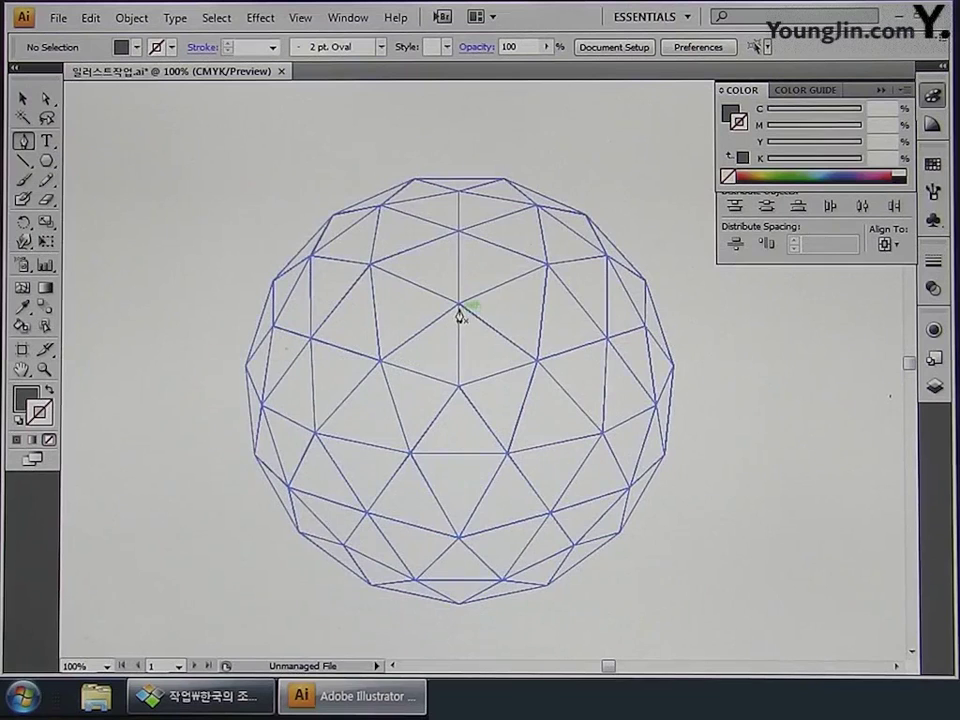
left_click_drag(458, 304, 461, 396)
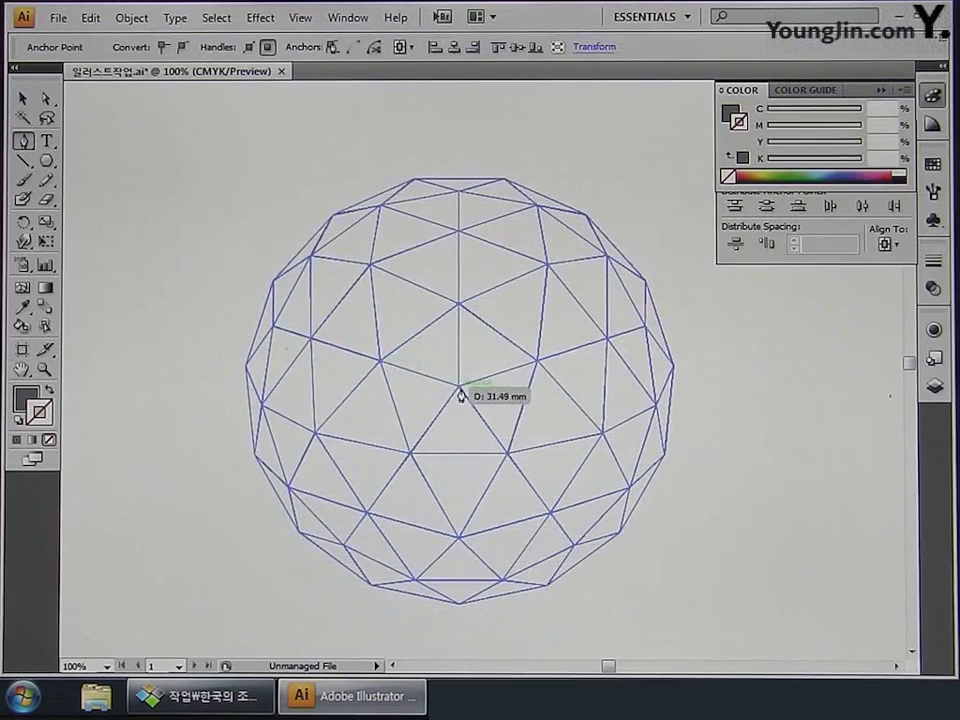
left_click(459, 390)
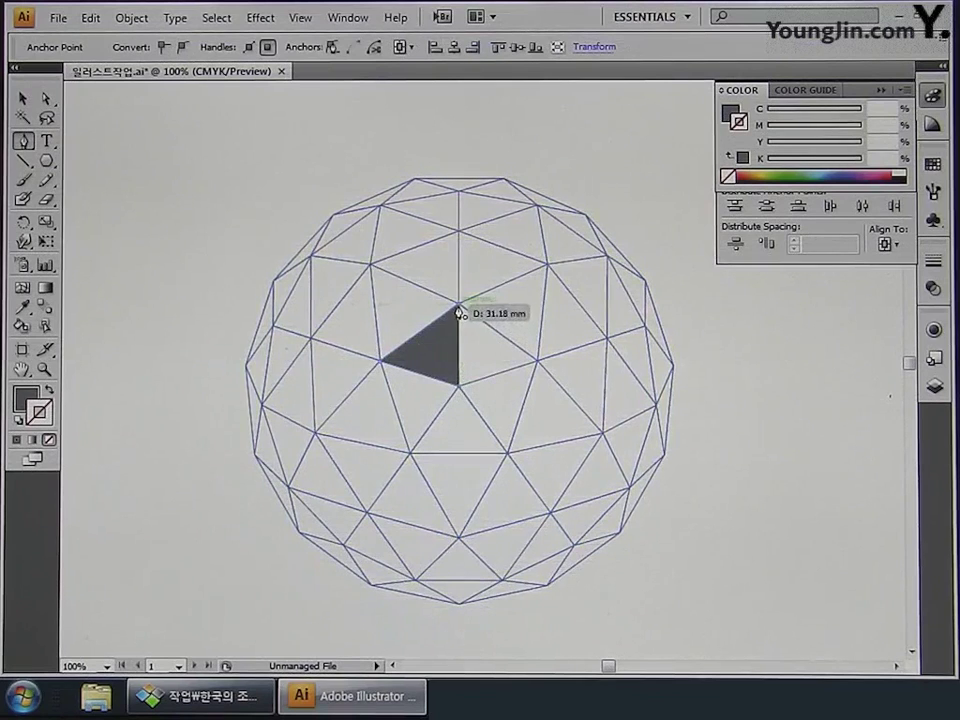
Step: Create an inner copy of the filled triangle with an Offset Path of -2, miter joins and a miter limit of 4
left_click(23, 98)
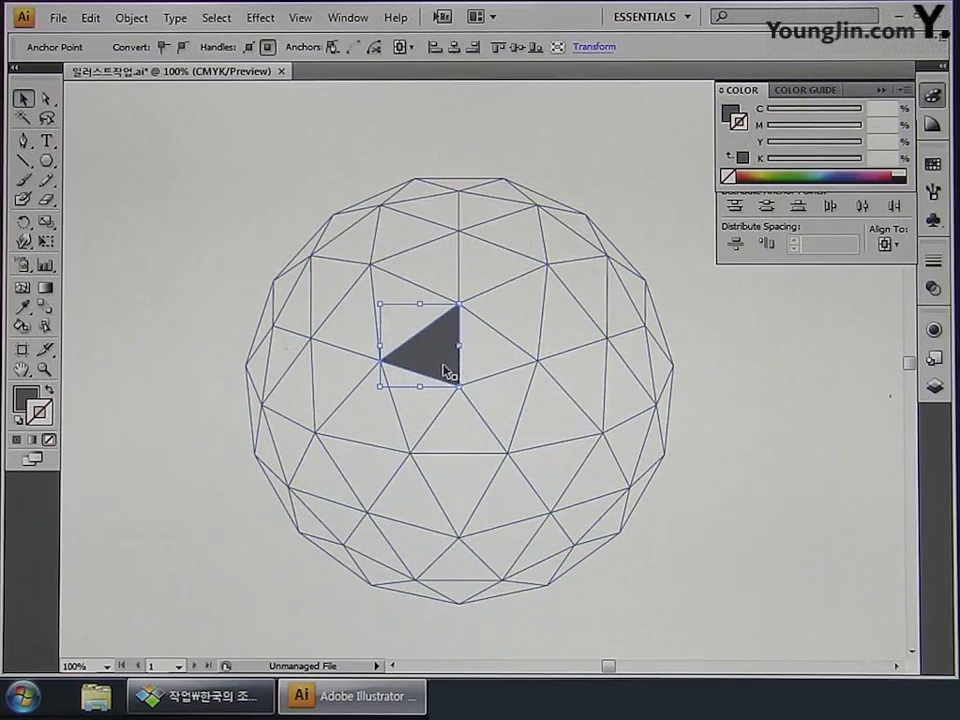
left_click(131, 18)
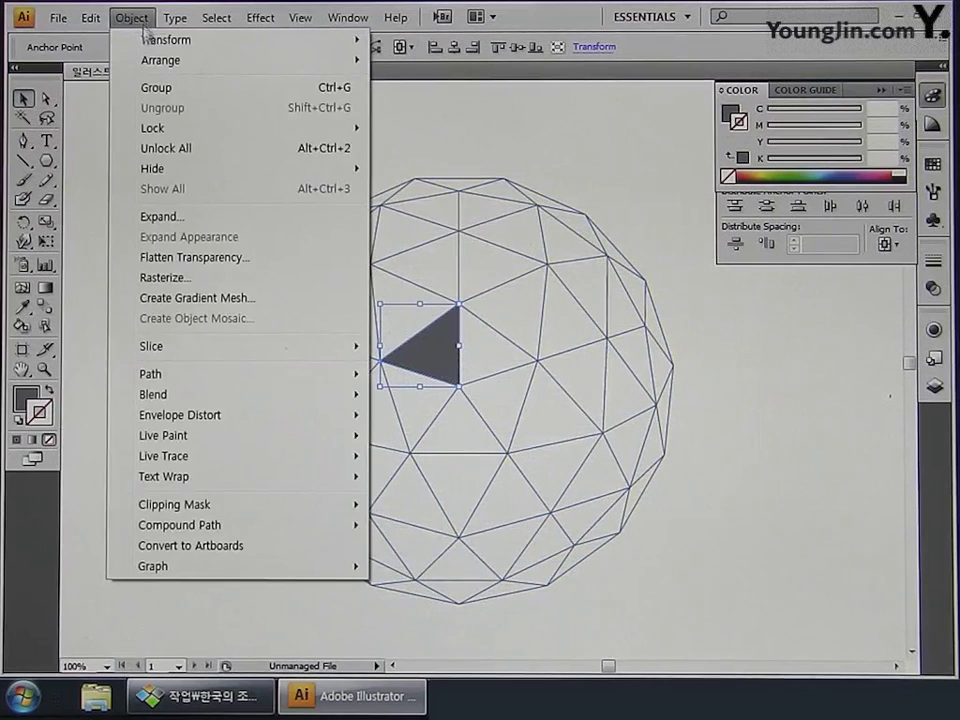
mouse_move(201, 385)
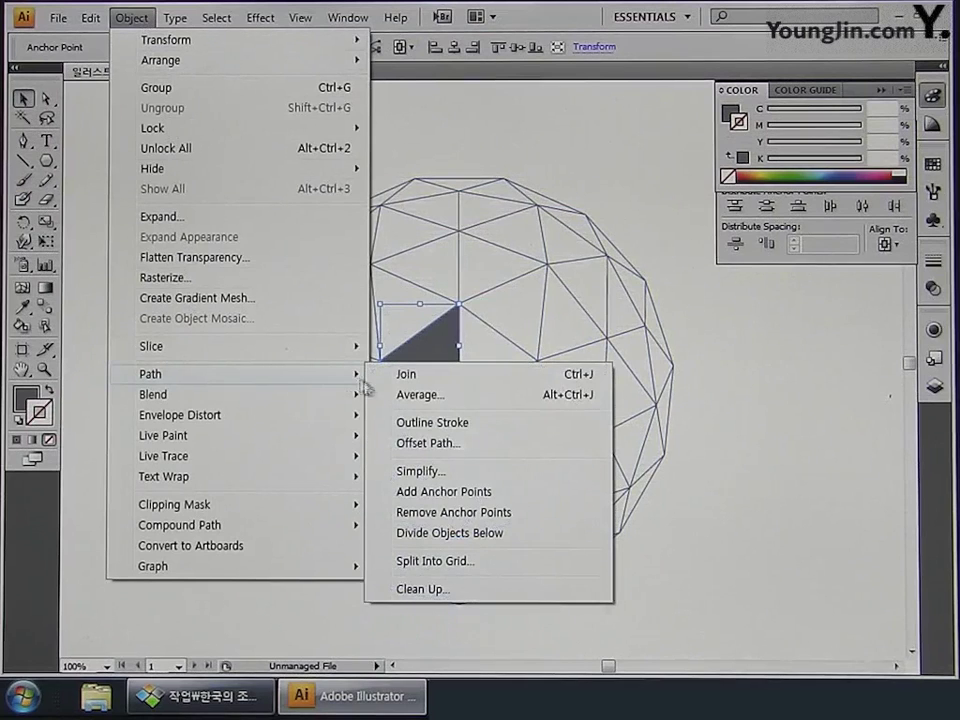
left_click(446, 443)
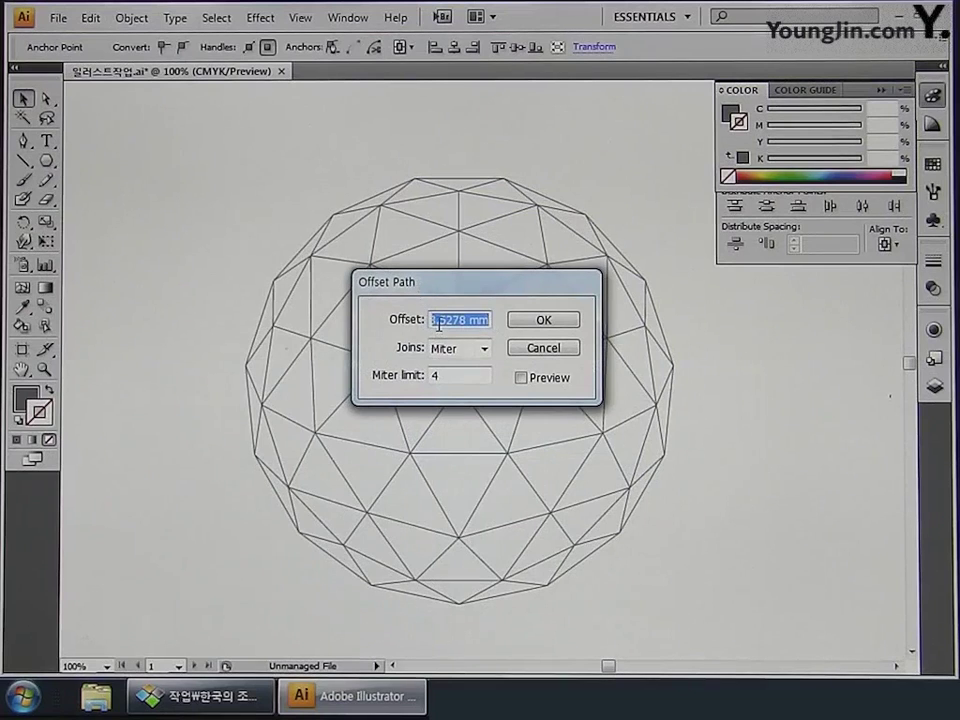
type("-2")
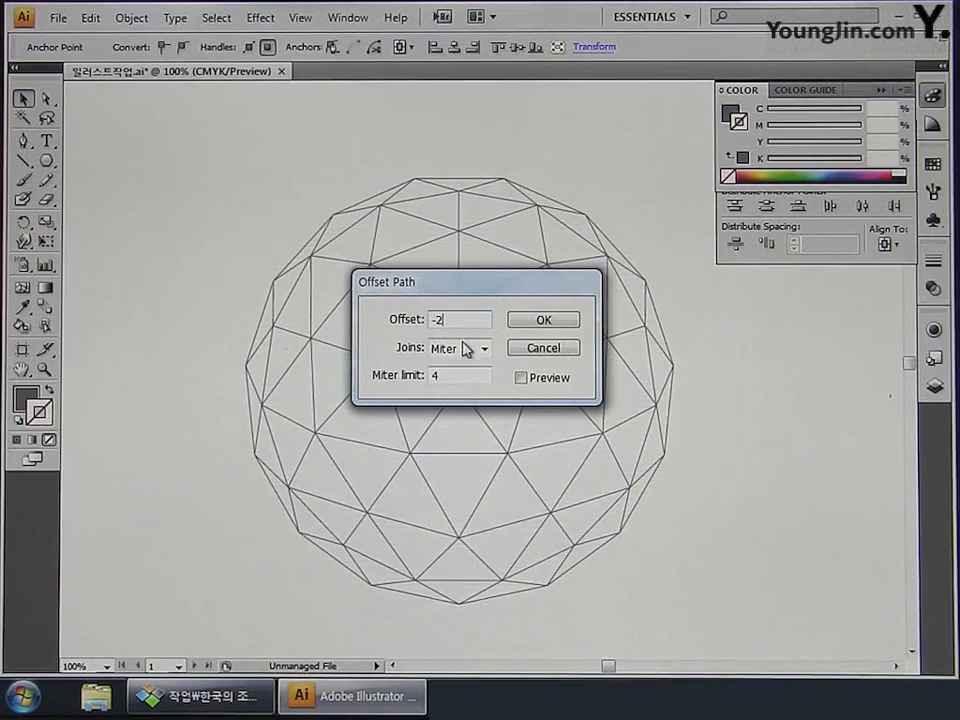
left_click(536, 324)
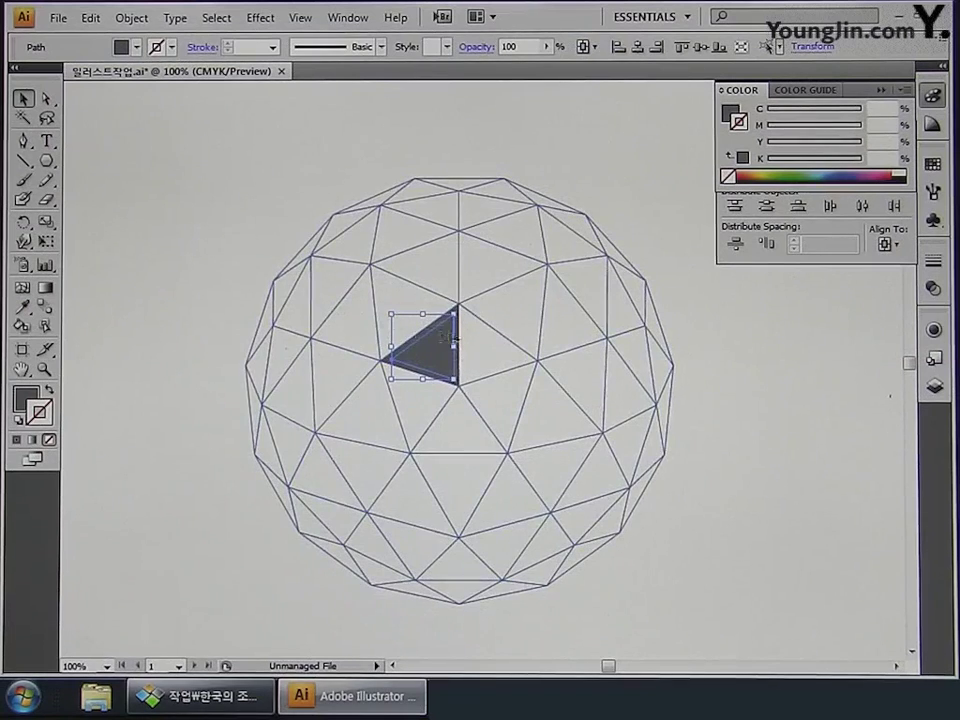
Step: Delete the original larger triangle, keeping the smaller offset one
left_click(470, 340)
left_click(458, 322)
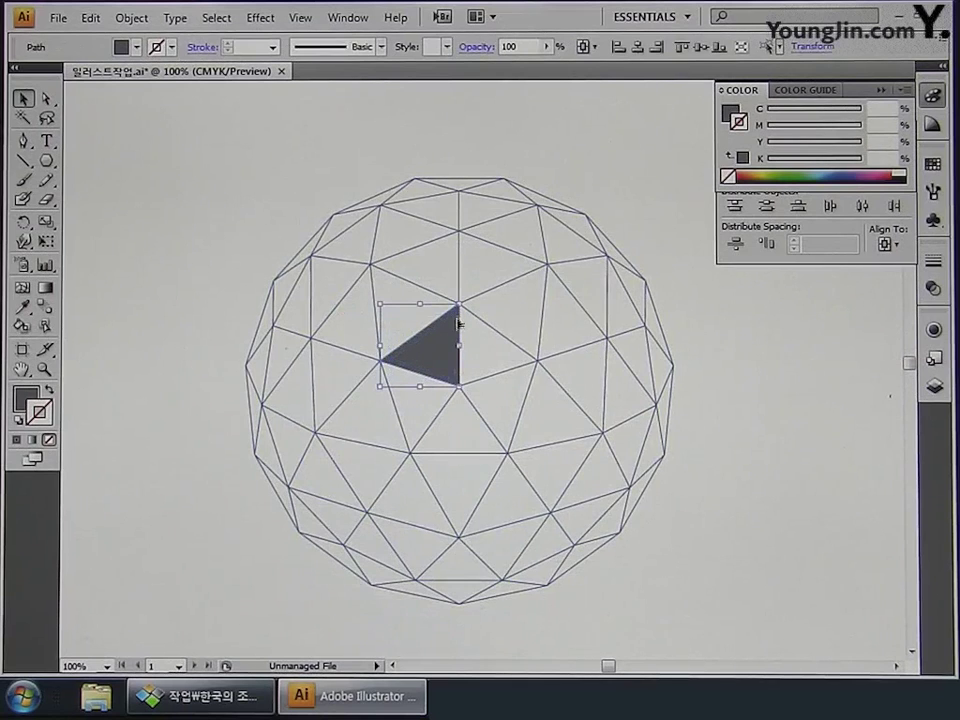
key("Delete")
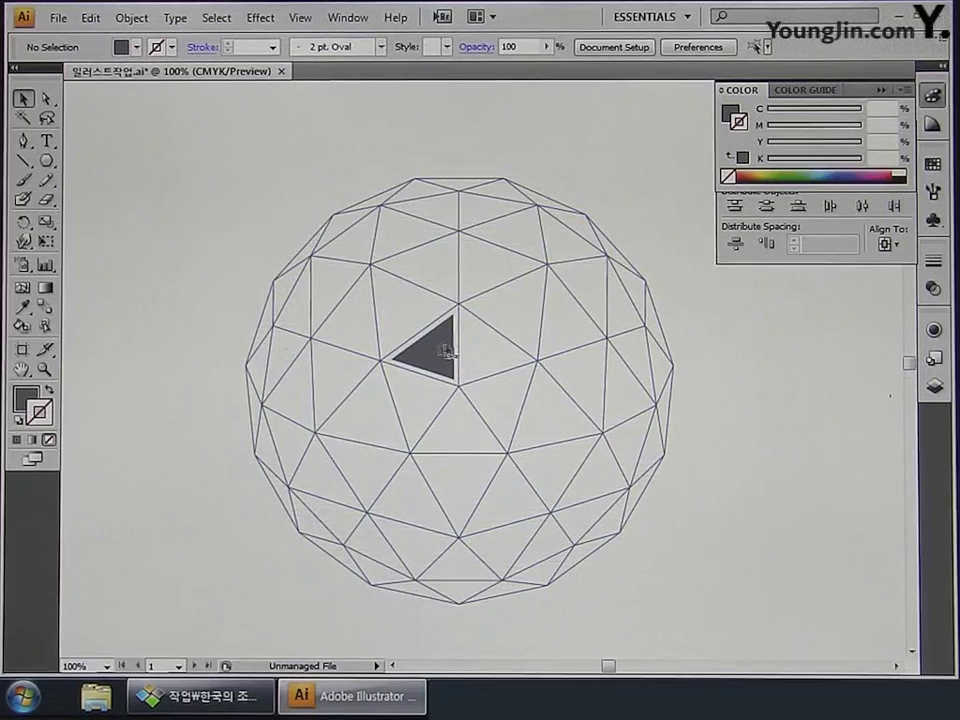
Step: Set the small triangle's fill color to C 20, M 16, Y 16, K 0
left_click(440, 351)
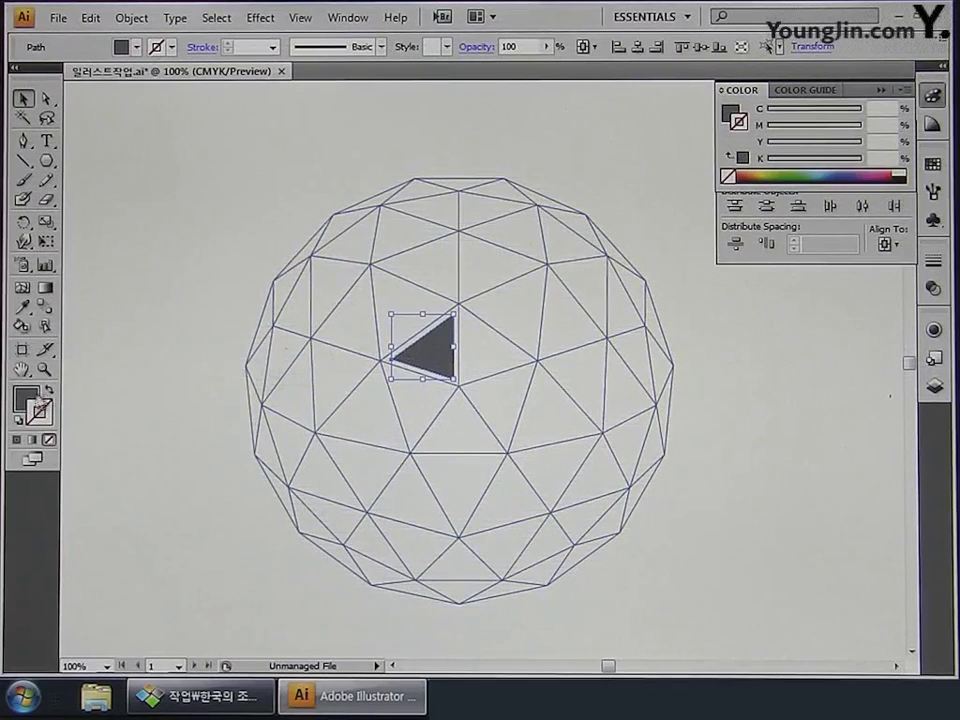
double_click(30, 399)
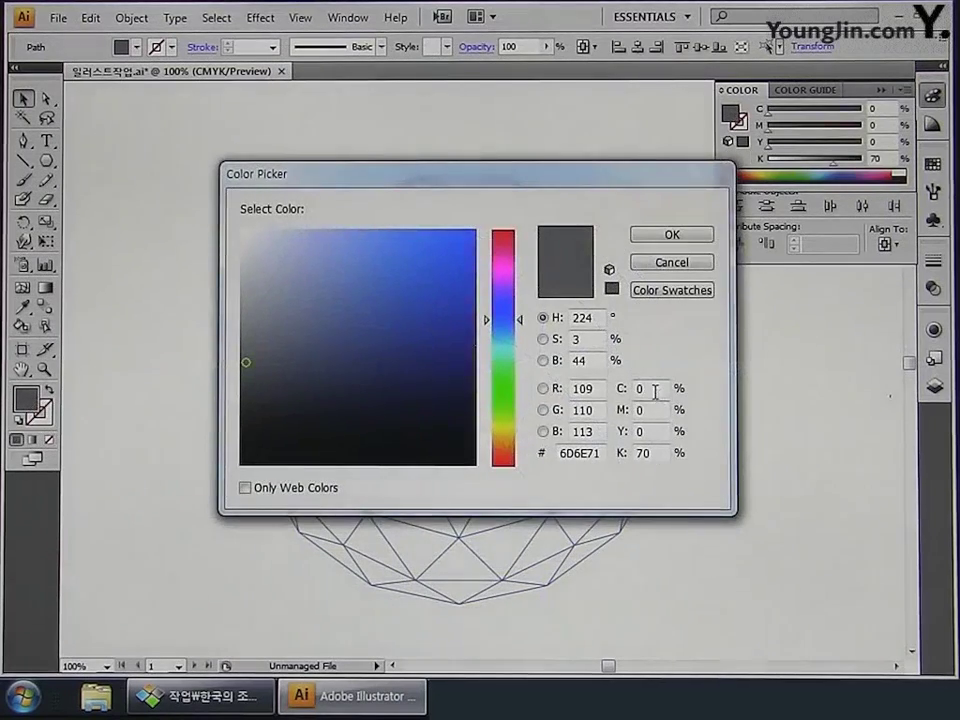
type("20")
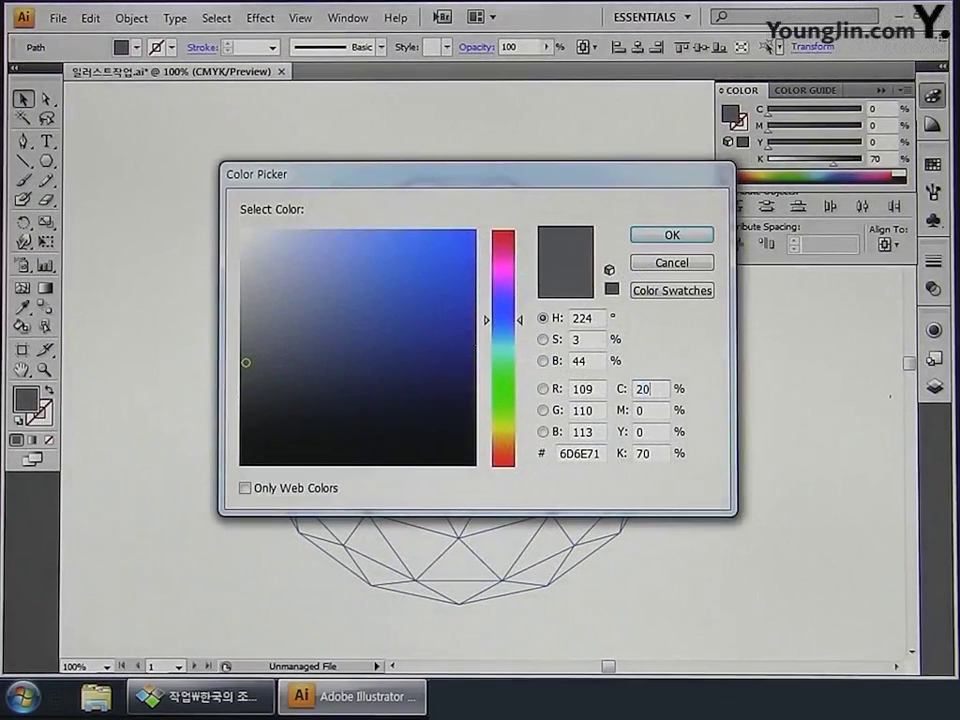
key("Tab")
type("16")
key("Tab")
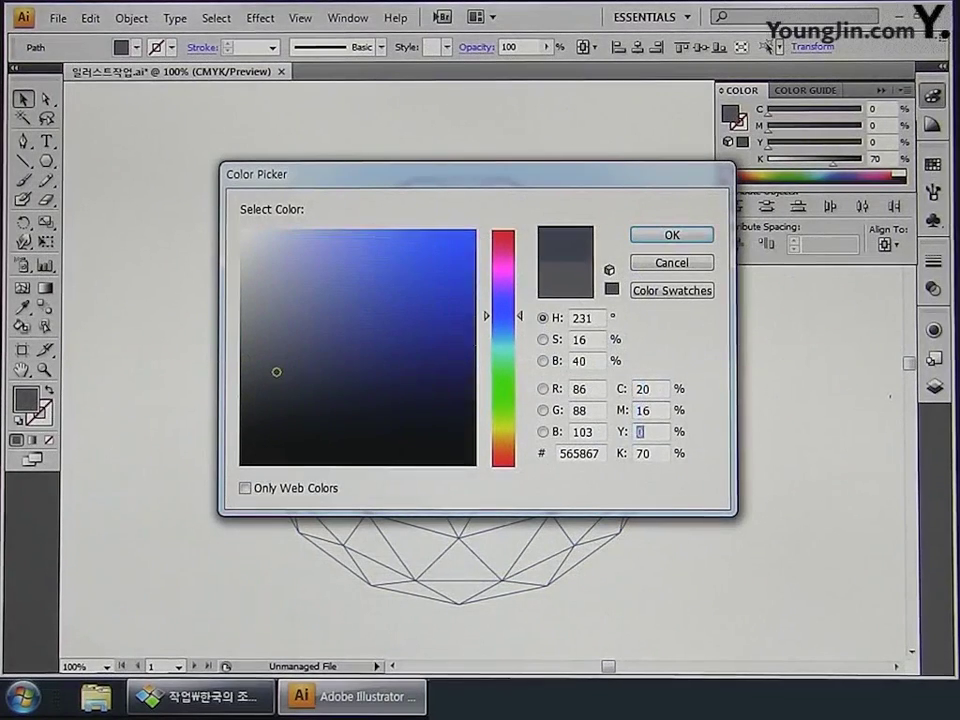
type("16")
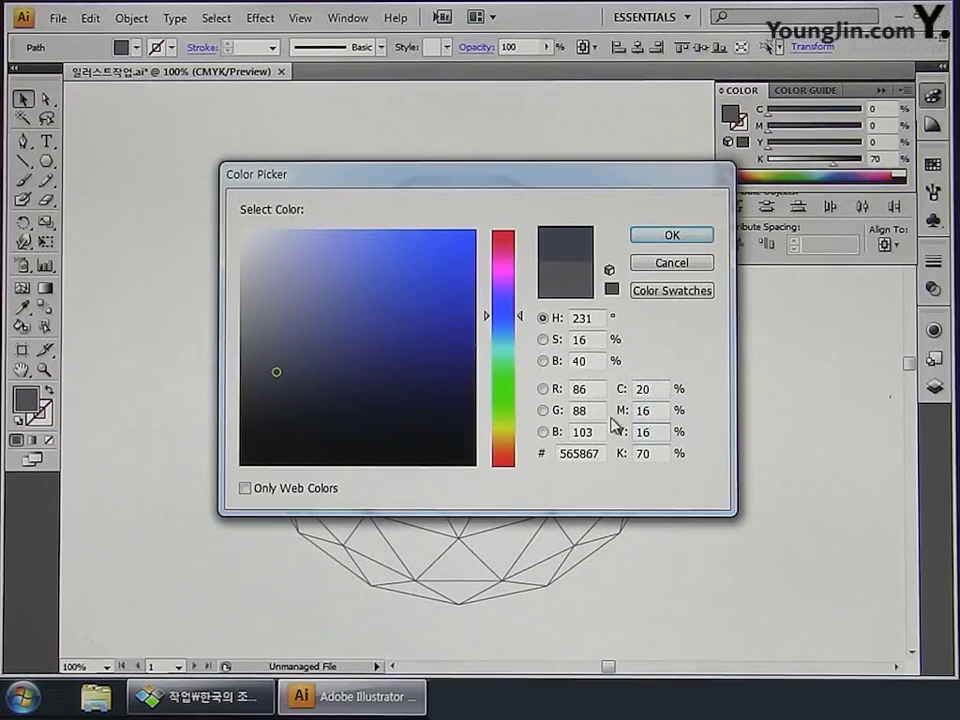
key("Tab")
type("0")
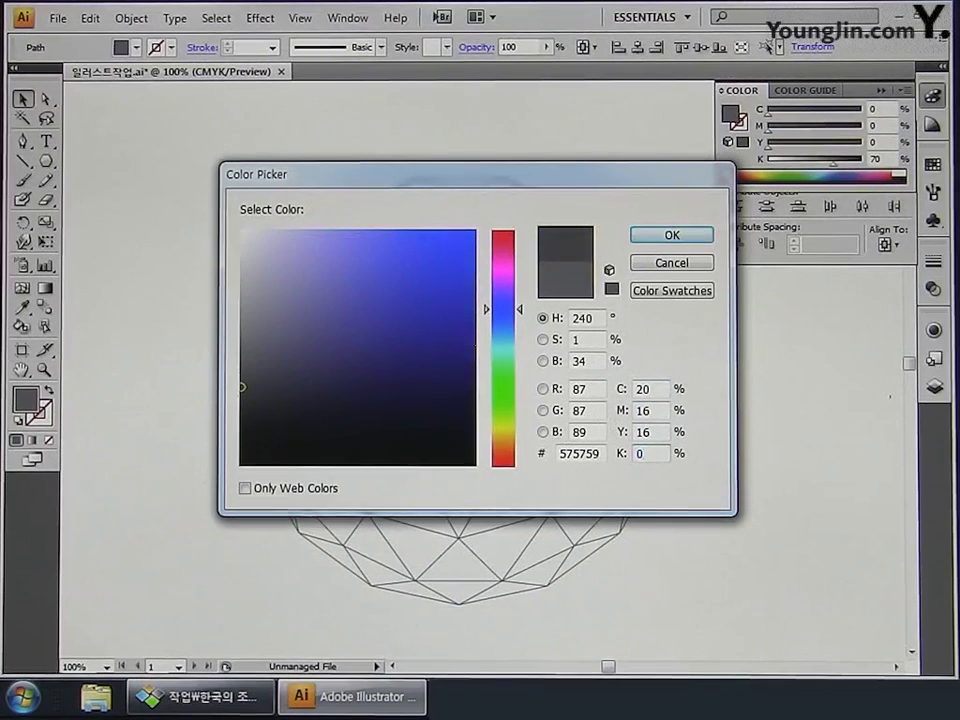
left_click(690, 240)
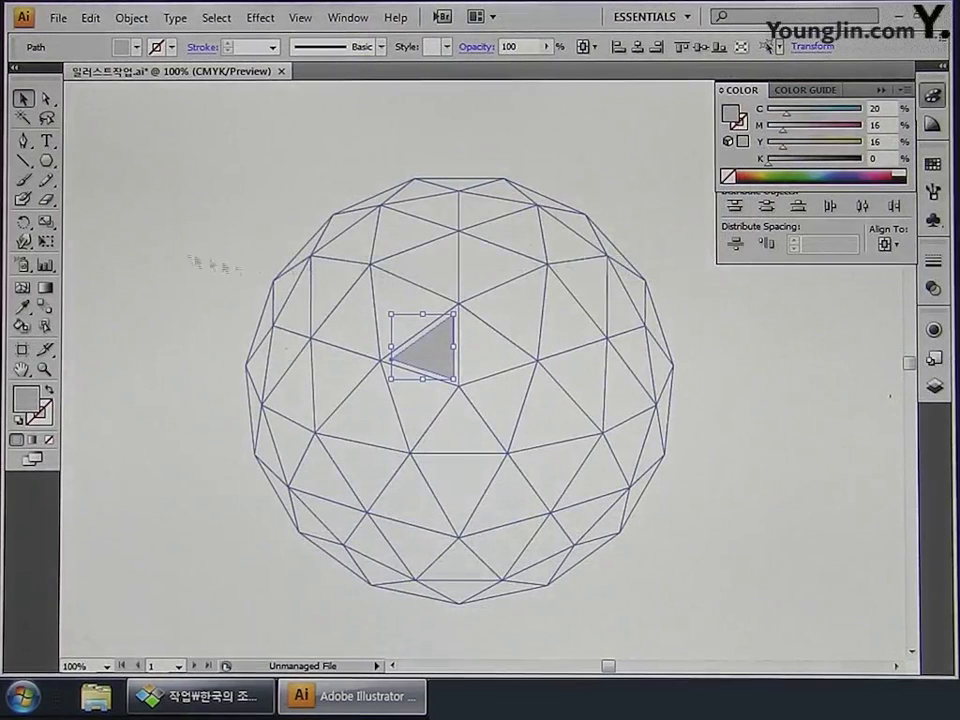
Step: Rotate-copy the small triangle by 72° around the central pentagon's center, repeating until all five facets hold one
left_click(24, 222)
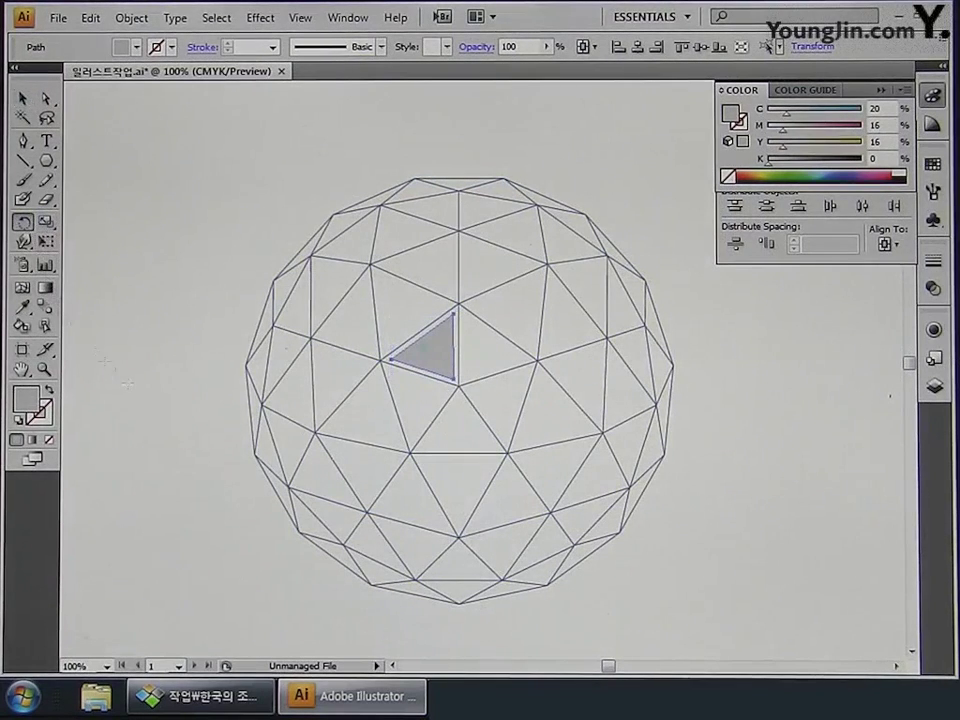
left_click(459, 384, "alt")
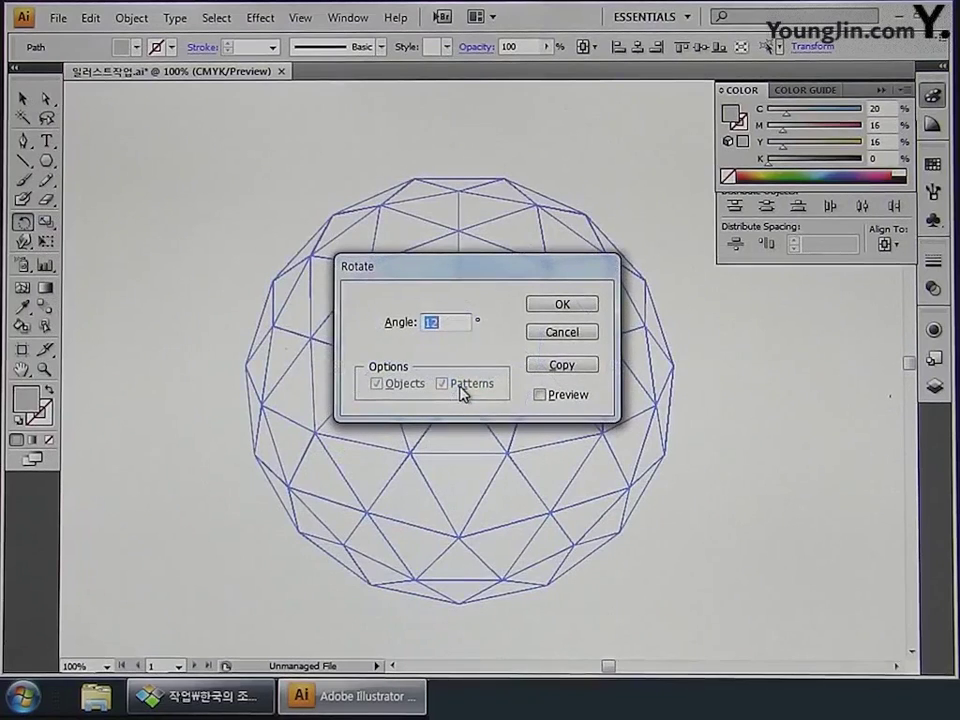
type("7")
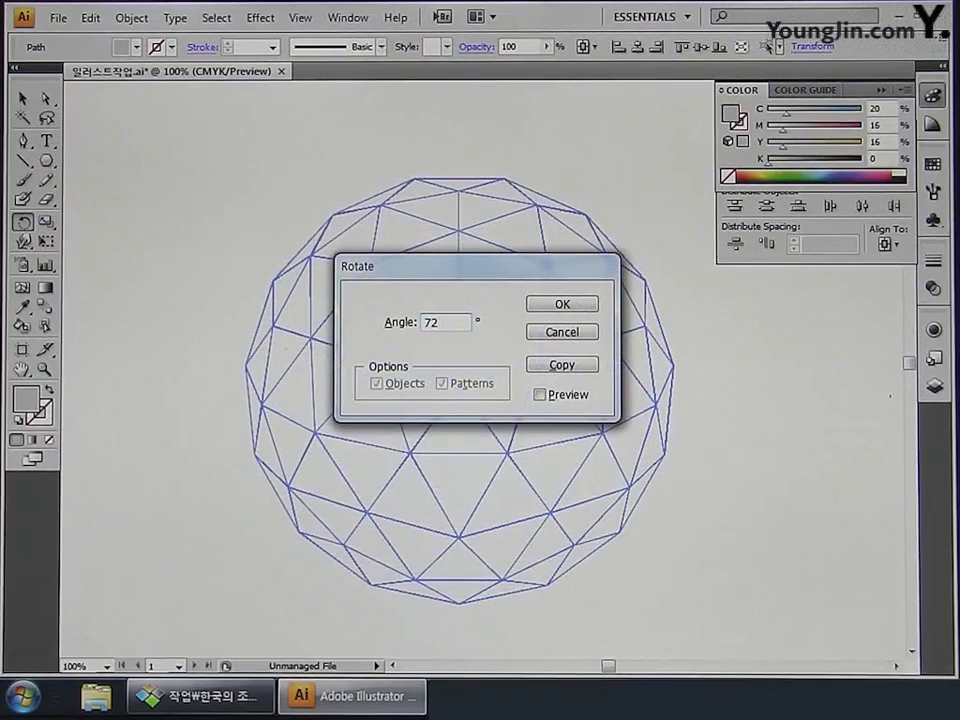
left_click(562, 365)
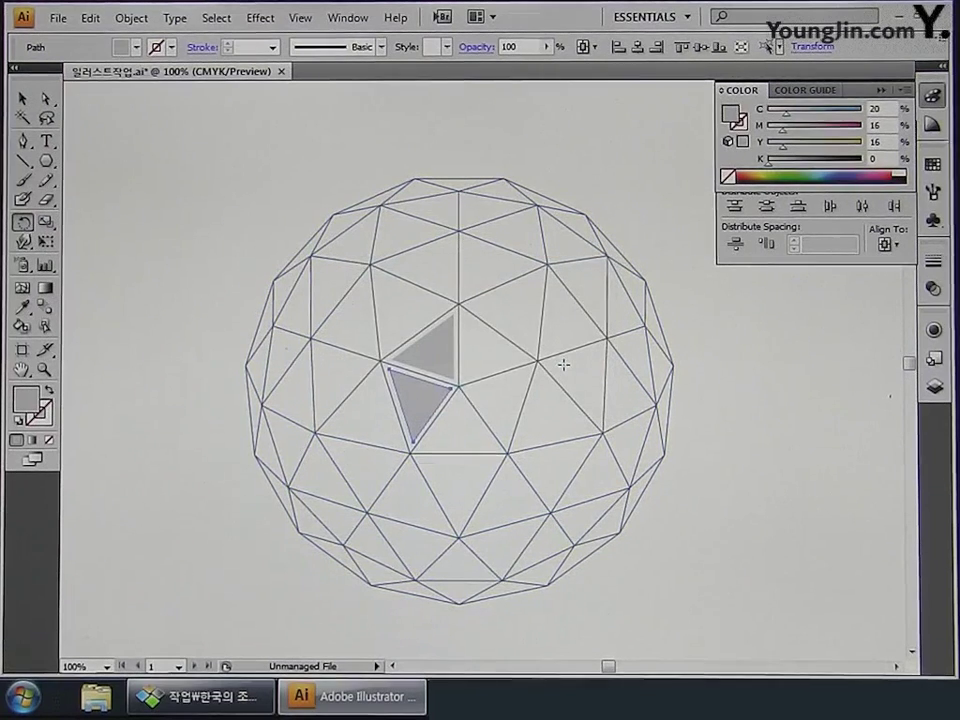
key("ctrl")
key("ctrl+d")
key("ctrl+d")
key("ctrl+d")
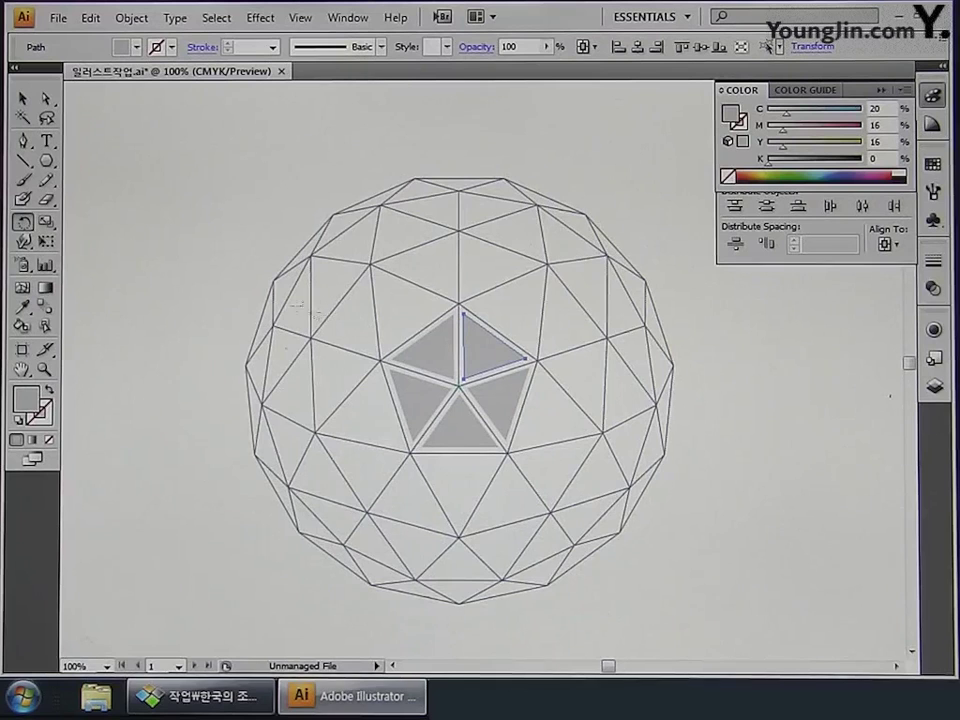
Step: Draw a filled triangle with the Pen tool over the facet adjoining the central pentagon's upper-left edge
left_click(24, 145)
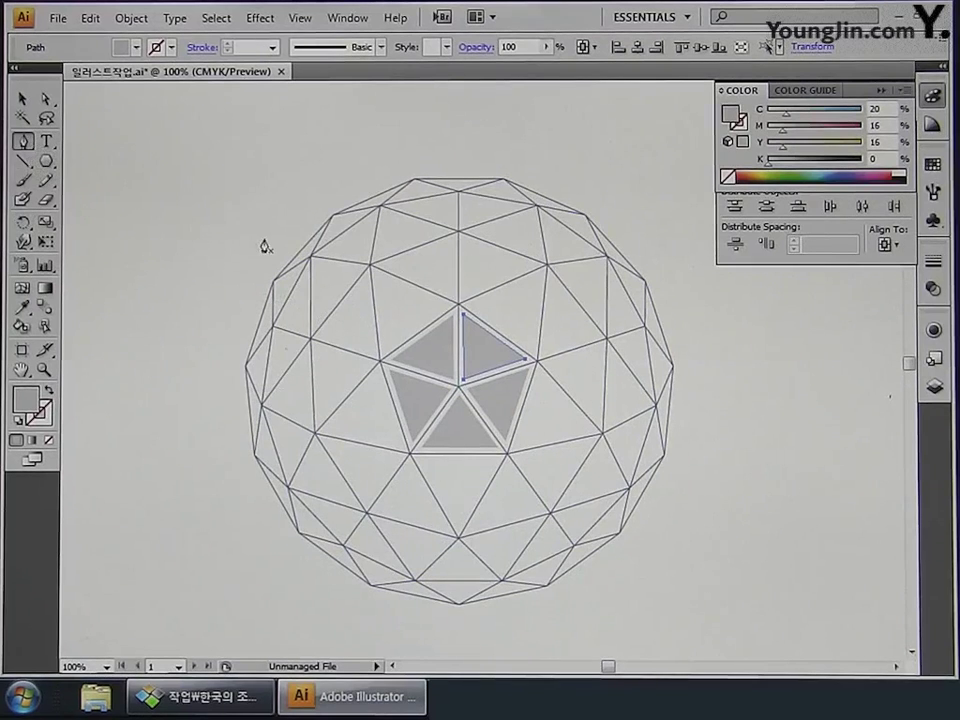
left_click(371, 267)
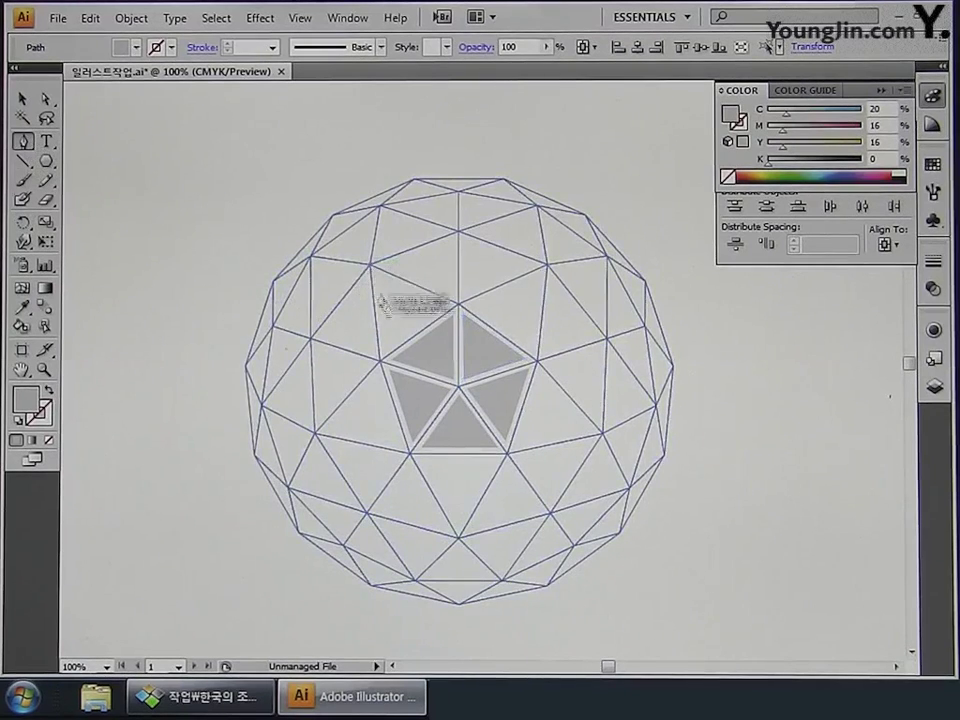
left_click(381, 366)
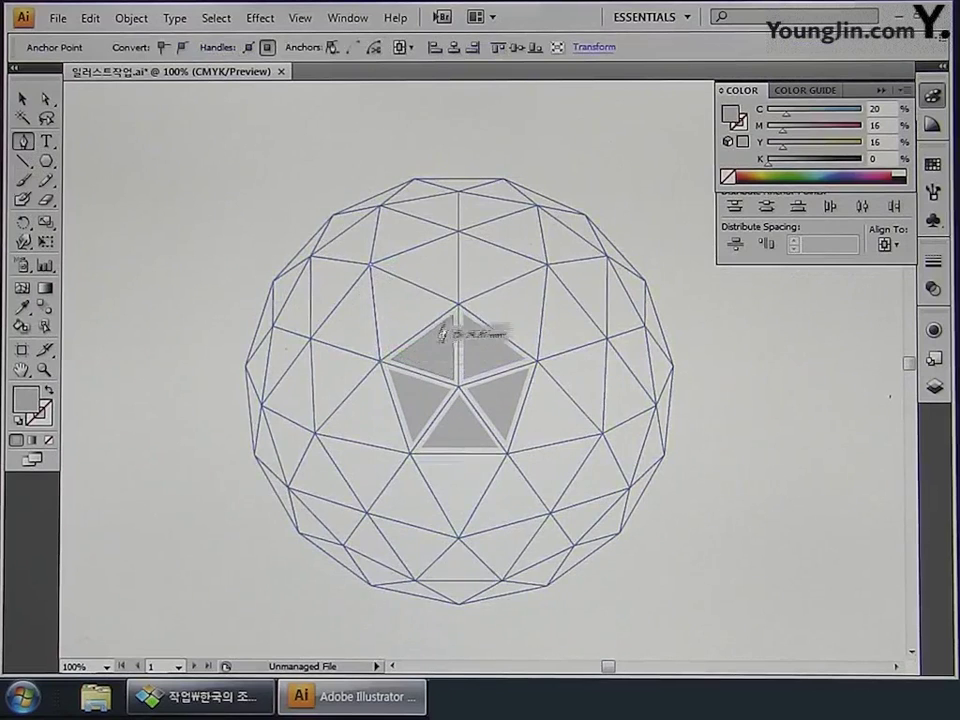
left_click(459, 308)
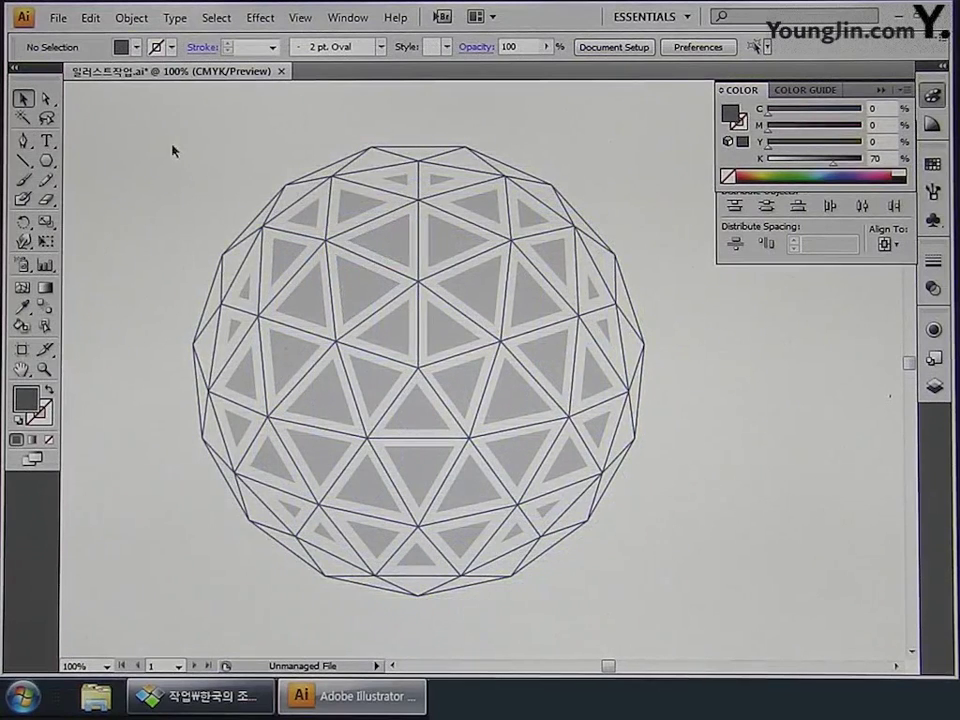
Step: Group the whole dome figure, including its construction lines and gray inset facets
left_click_drag(143, 127, 678, 647)
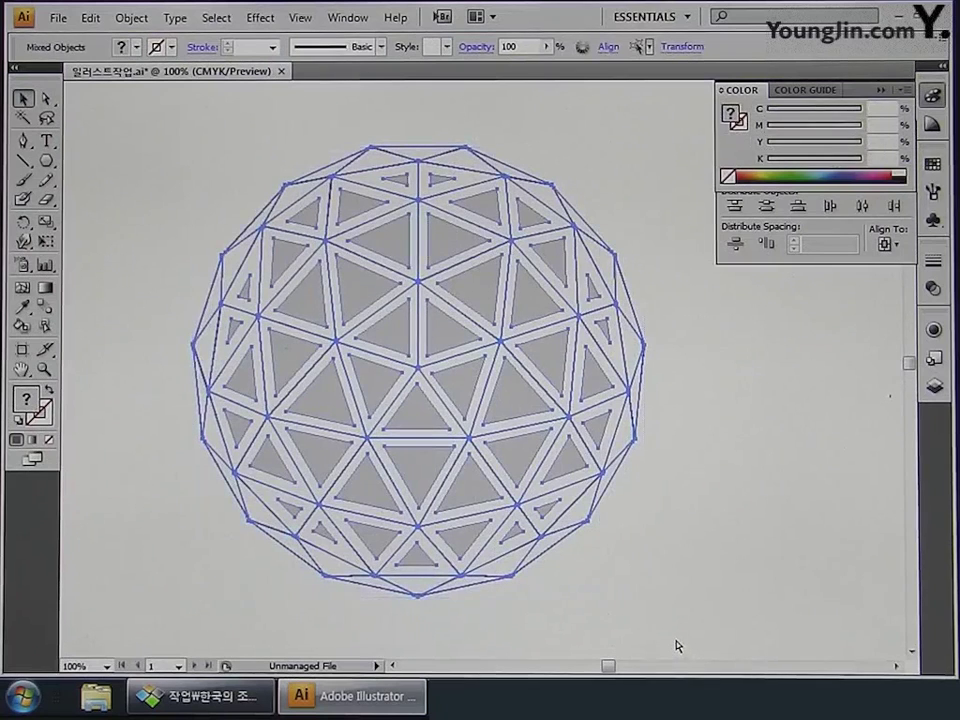
key("ctrl+g")
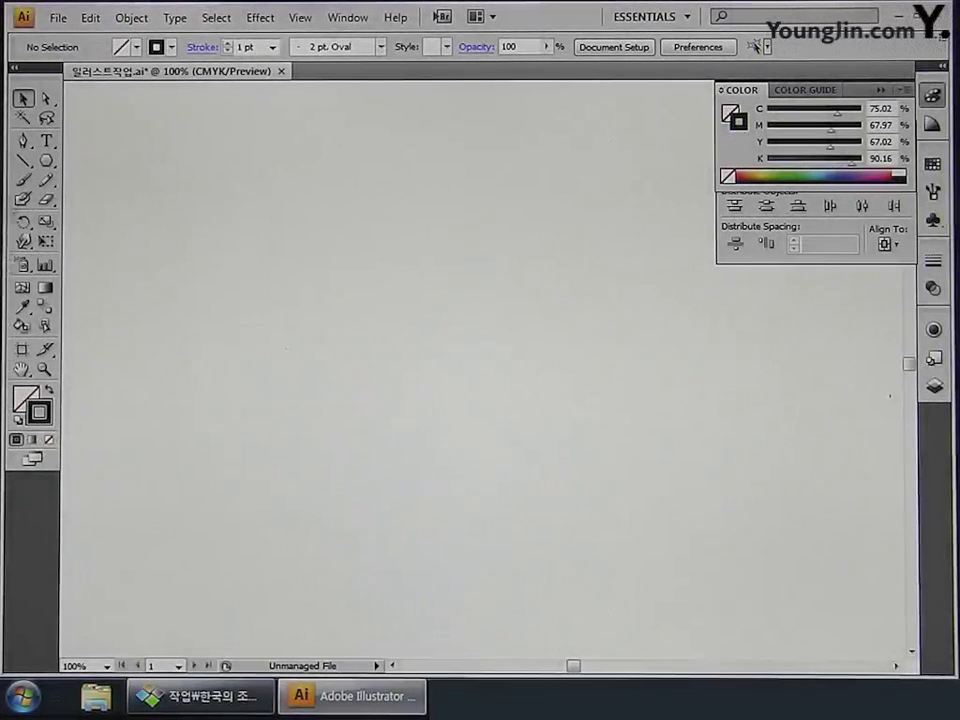
Step: Draw an open curved cloud outline with the Pen tool, from a hooked right-hand tail through rounded lobes to an inner spiral
left_click(26, 147)
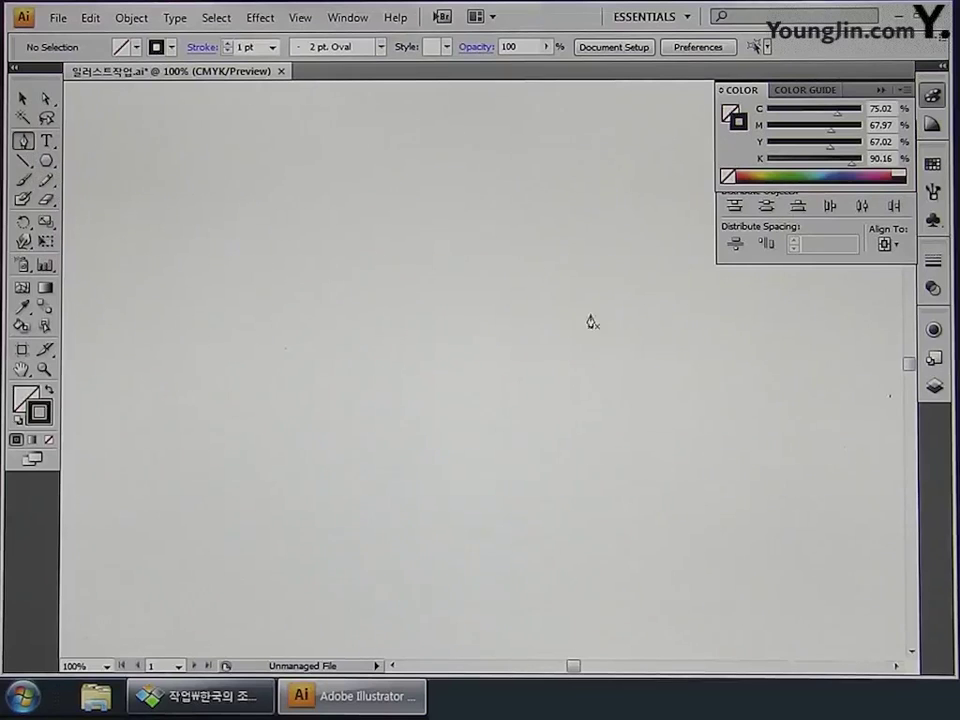
mouse_move(596, 307)
left_mouse_down()
mouse_move(615, 321)
mouse_move(626, 290)
left_mouse_up()
left_click_drag(500, 348, 482, 332)
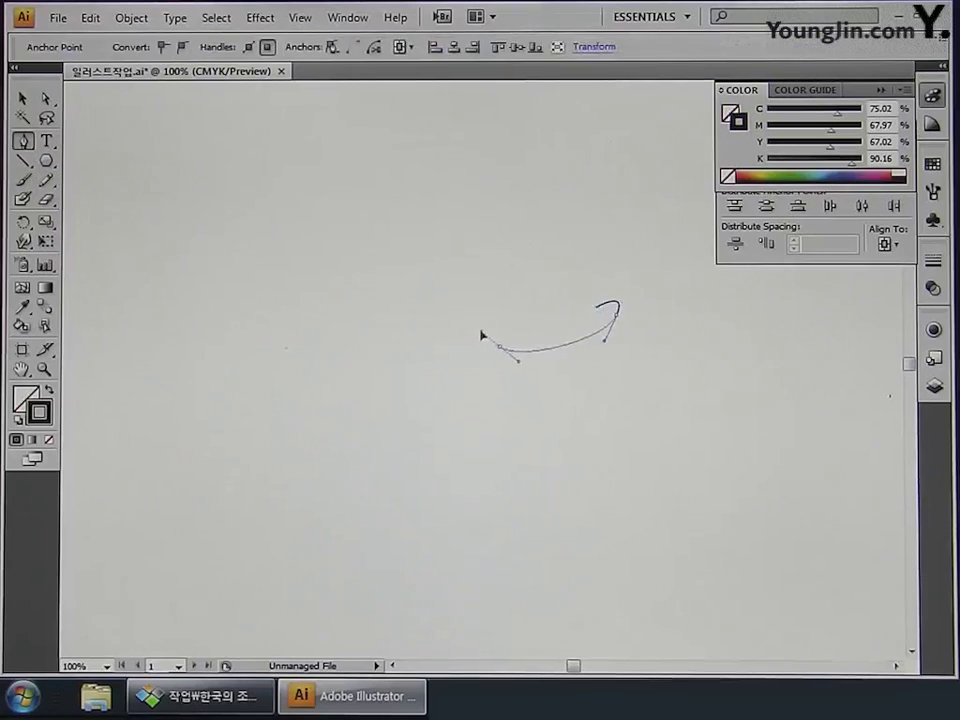
left_click_drag(303, 364, 283, 400)
left_click(196, 392)
left_click_drag(228, 322, 210, 306)
left_click_drag(131, 352, 125, 362)
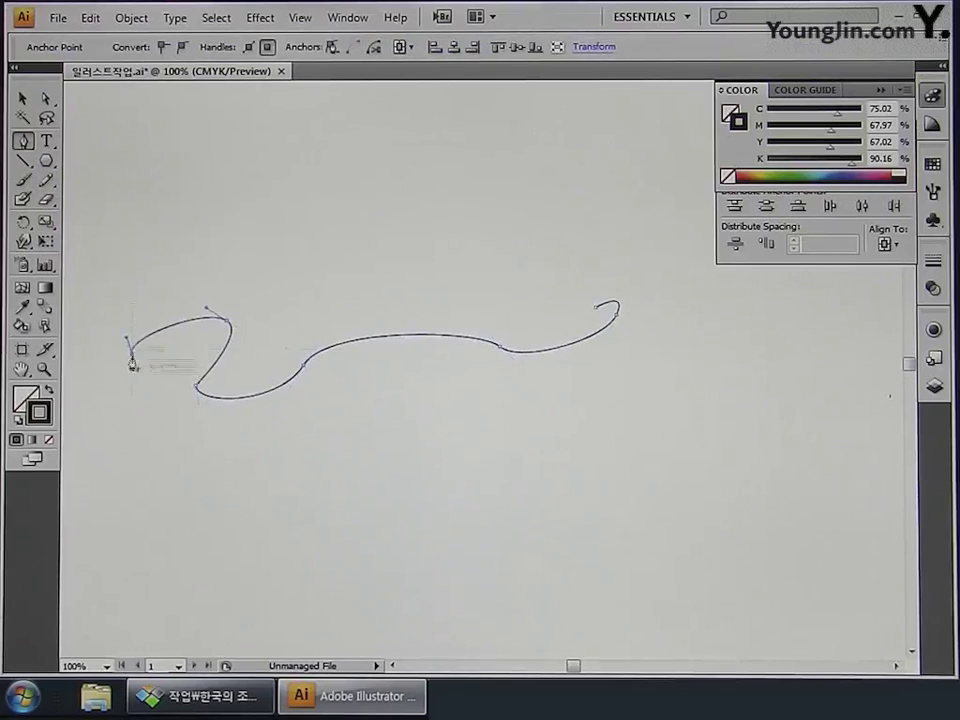
left_click_drag(88, 416, 112, 436)
left_click_drag(125, 505, 146, 497)
left_click_drag(228, 495, 257, 446)
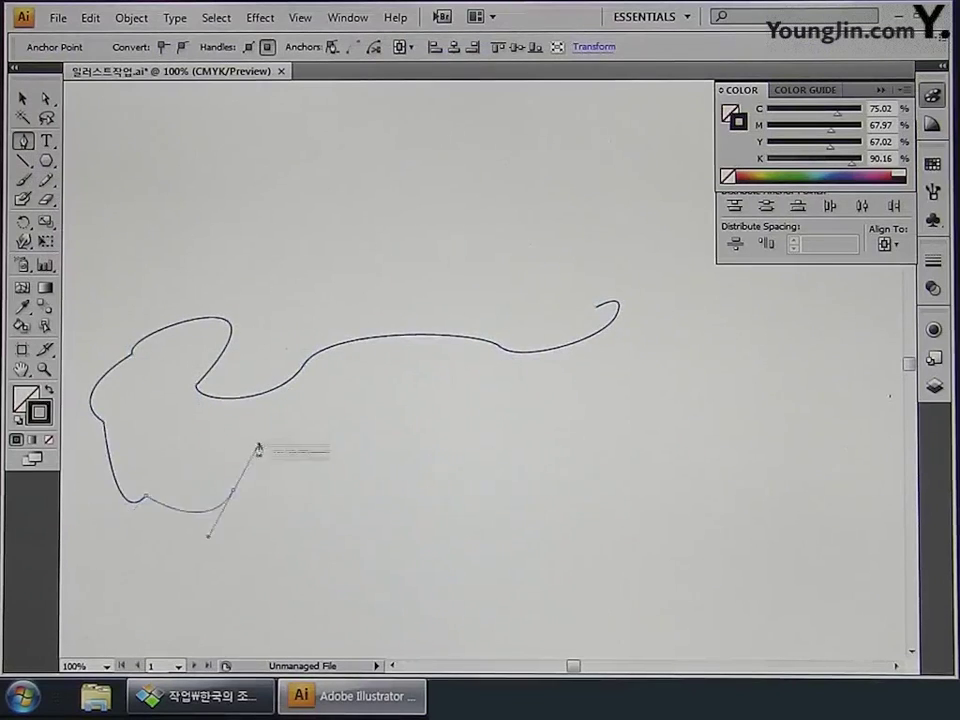
left_click_drag(192, 474, 215, 472)
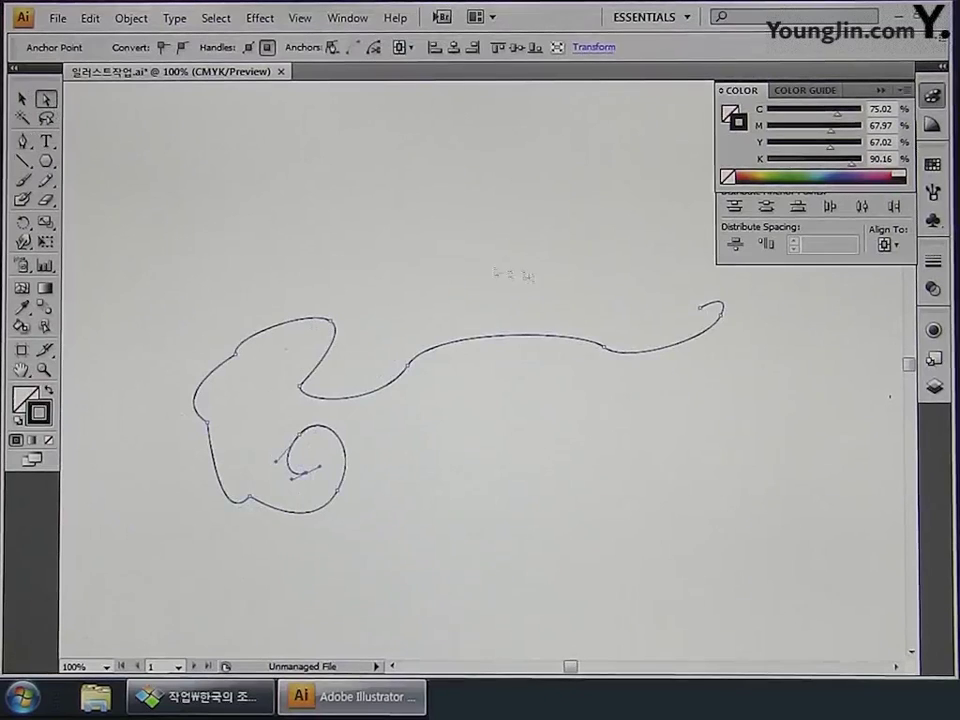
Step: Reshape the cloud outline's long tail and hooked right end into a deeper, smoother wave by adjusting its anchors and handles
left_click(690, 306, "ctrl")
left_click(722, 320, "ctrl")
mouse_move(720, 311)
left_mouse_down()
mouse_move(716, 285)
mouse_move(724, 326)
mouse_move(726, 288)
mouse_move(733, 344)
mouse_move(707, 317)
mouse_move(710, 305)
left_mouse_up()
left_click_drag(624, 363, 544, 306)
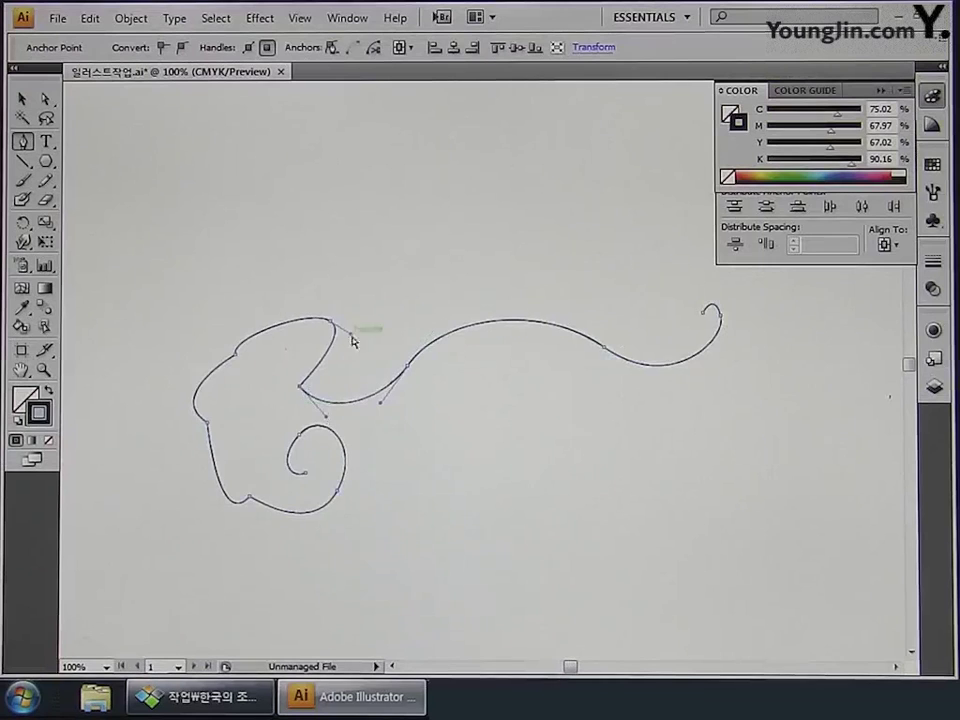
Step: Round out the cloud outline's left lobes and refine its lower curl by moving anchor points and direction handles
left_click_drag(244, 347, 321, 322)
left_click_drag(207, 422, 124, 374)
left_click(253, 332)
left_click_drag(220, 324, 212, 315)
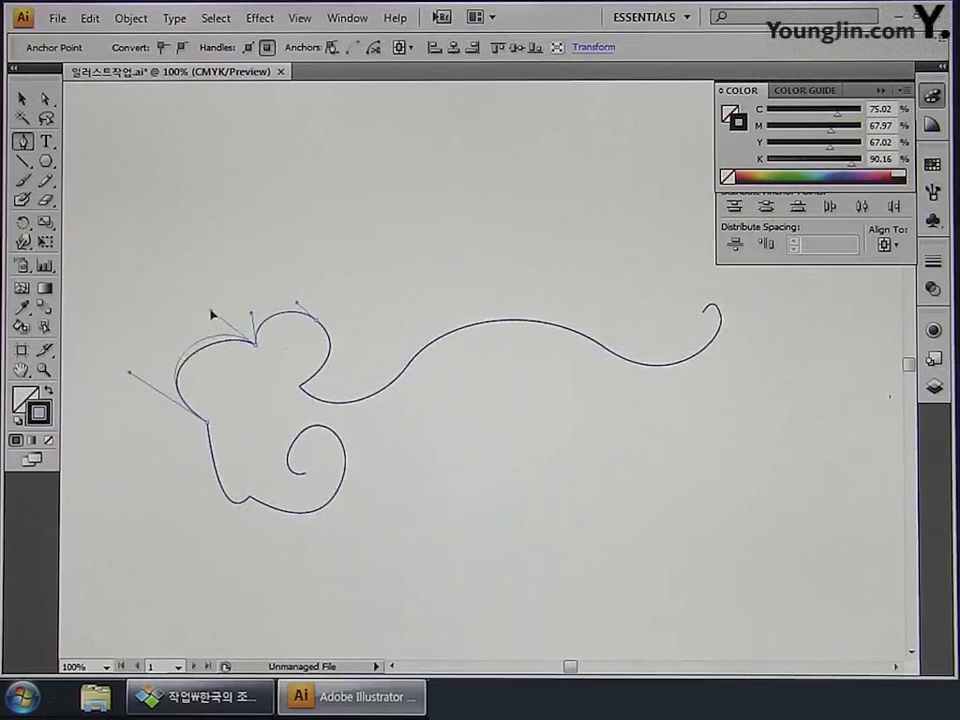
mouse_move(124, 374)
left_mouse_down()
mouse_move(208, 415)
mouse_move(139, 388)
left_mouse_up()
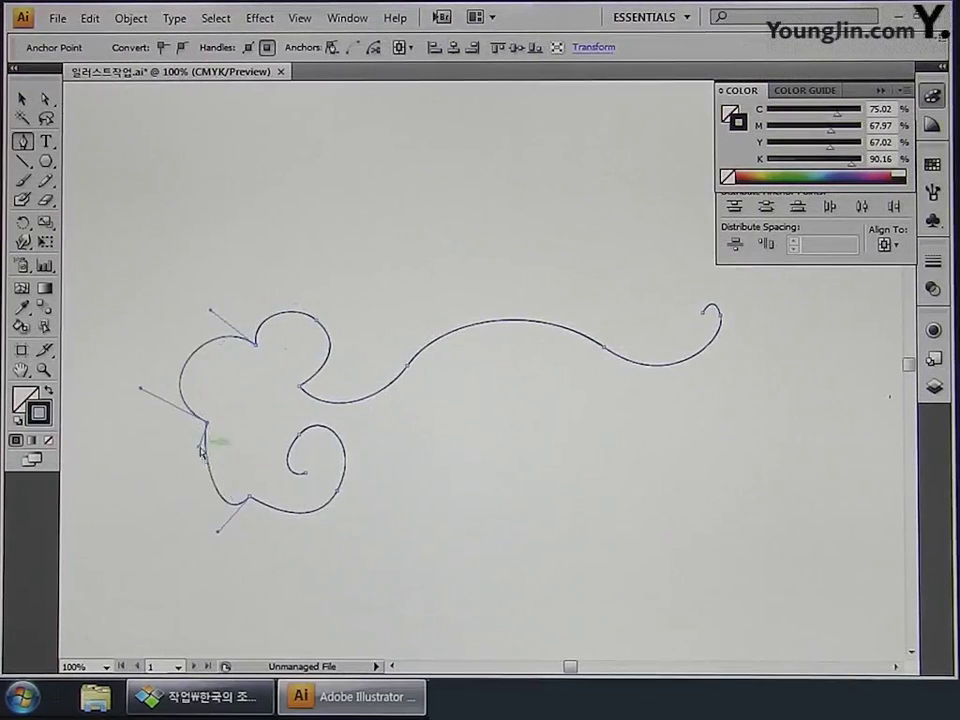
left_click_drag(218, 530, 216, 535)
left_click_drag(337, 489, 293, 448)
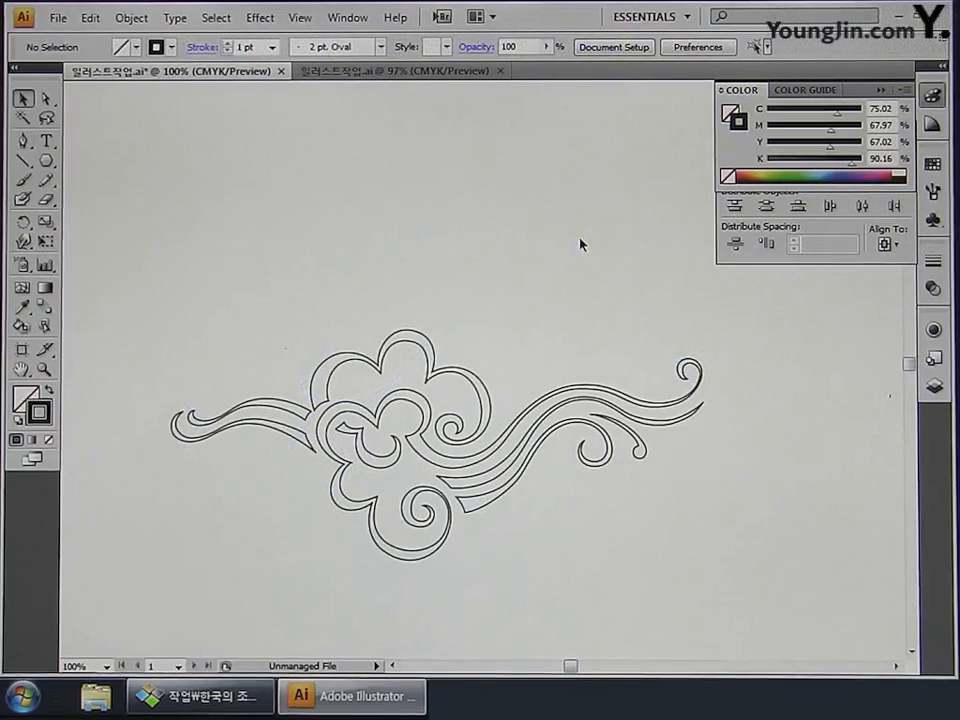
Step: Fill the grouped cloud ornament with C 0, M 0, Y 0, K 0 and remove its stroke
left_click_drag(525, 313, 566, 298)
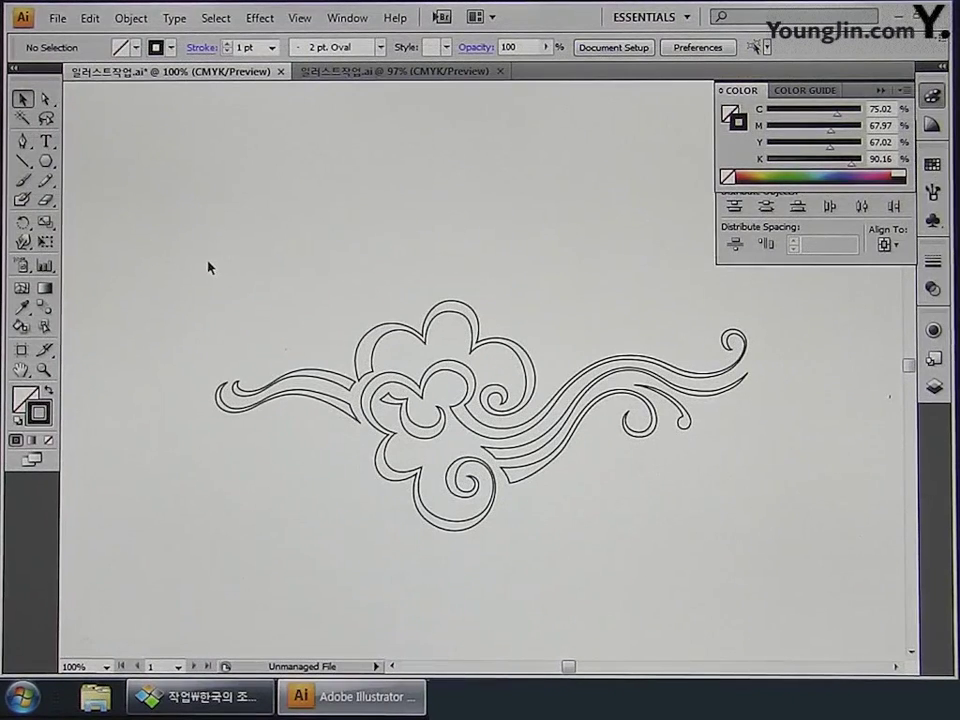
left_click_drag(200, 263, 762, 572)
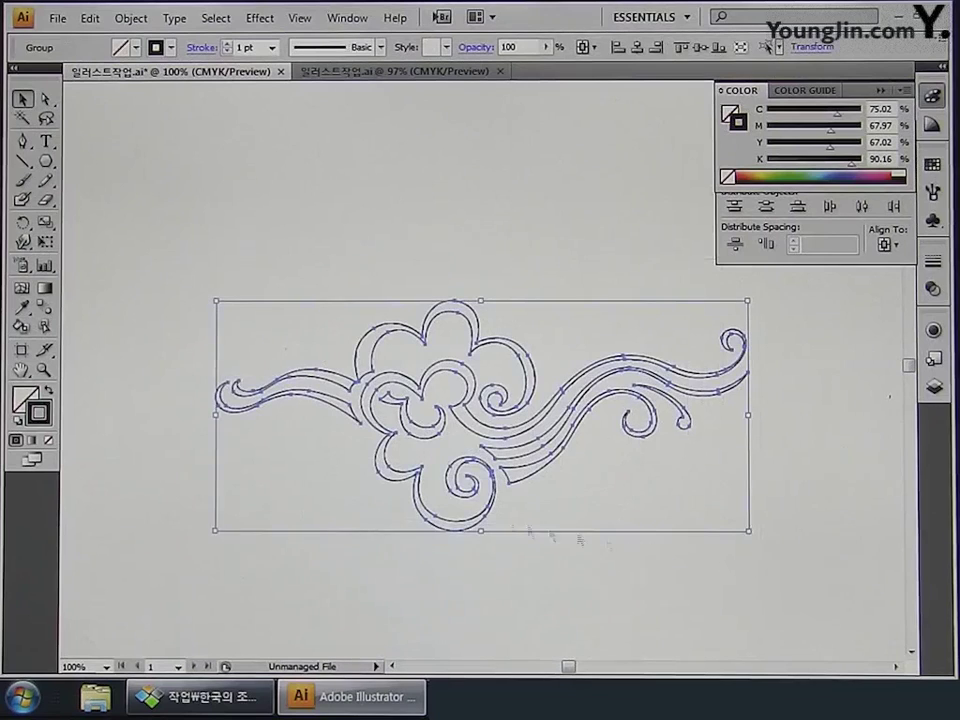
double_click(737, 121)
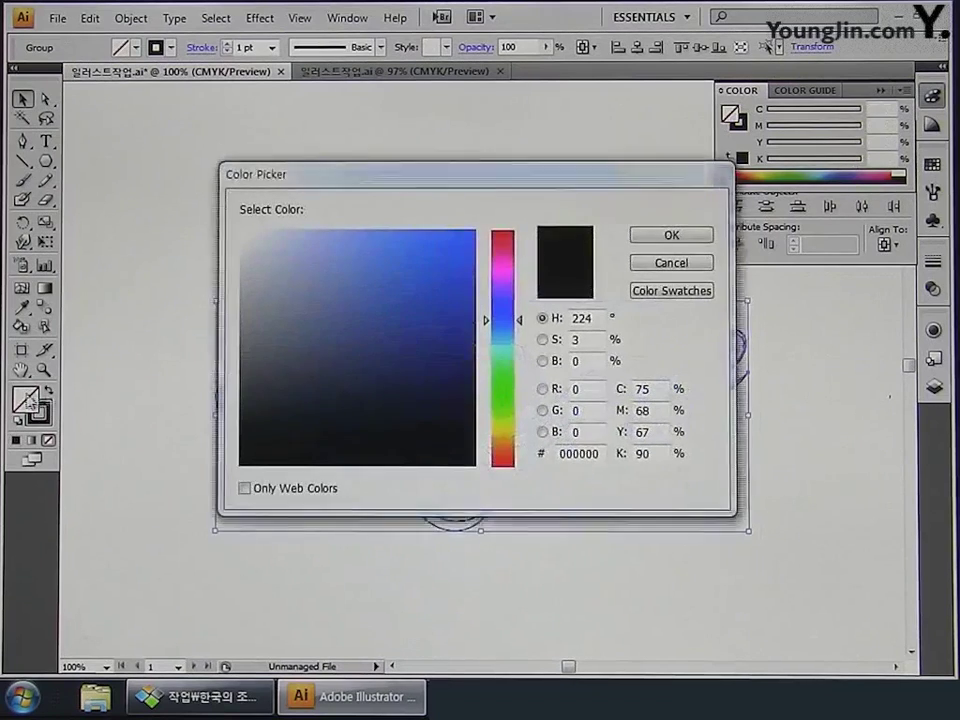
double_click(645, 389)
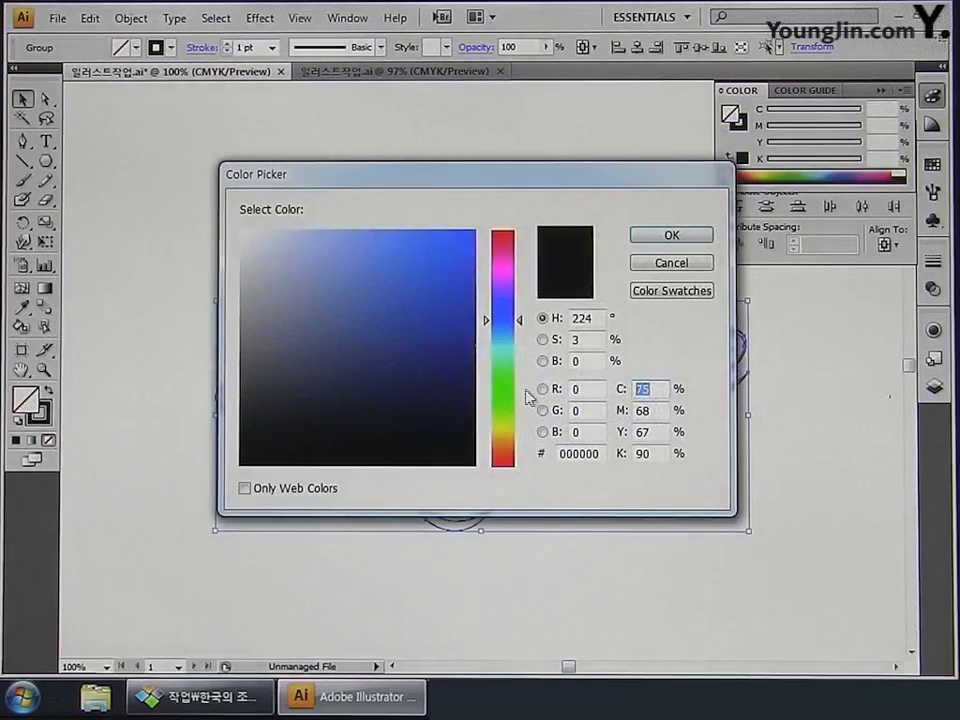
type("0")
key("Tab")
type("0")
key("Tab")
type("0")
key("Tab")
type("0")
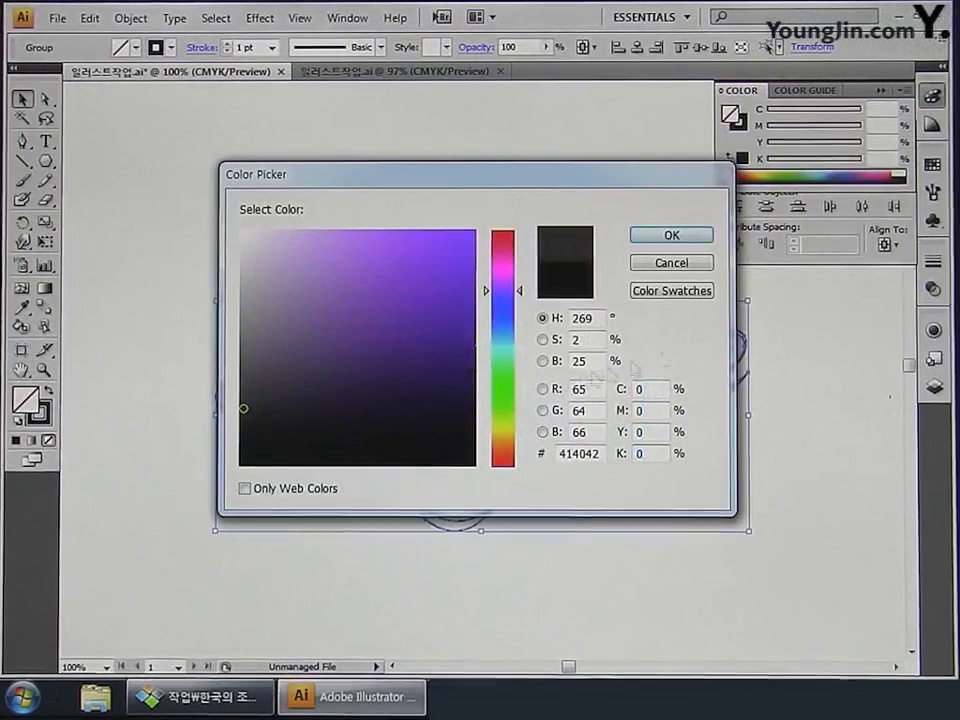
left_click(675, 238)
key("ctrl+z")
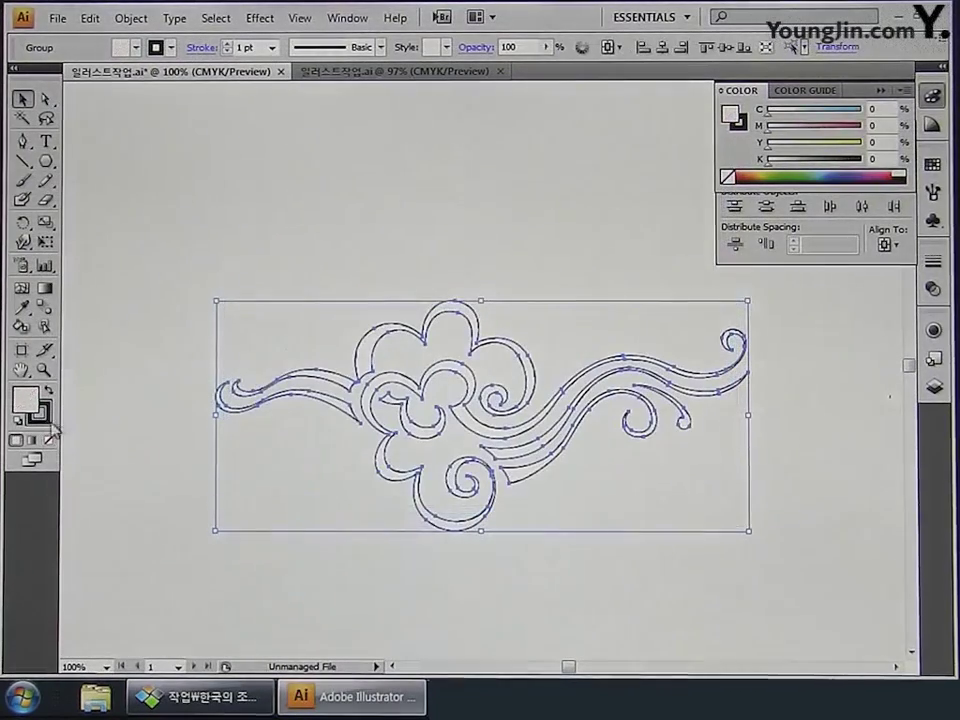
left_click(45, 422)
left_click(47, 442)
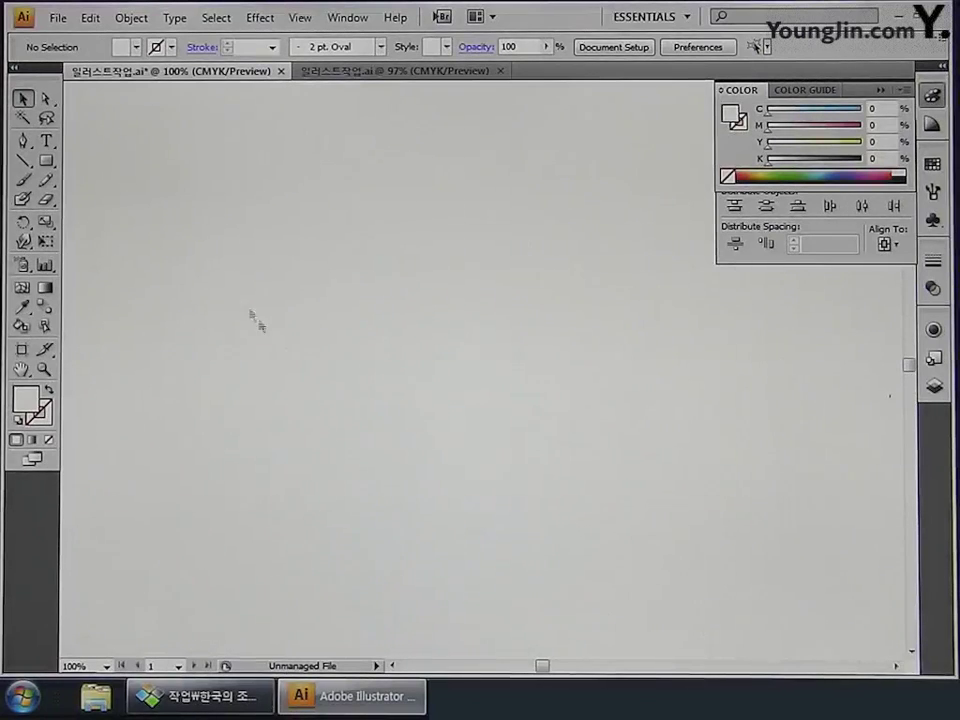
Step: Draw a long thin horizontal rectangle on an empty area and fill it with black, #000000
left_click(46, 161)
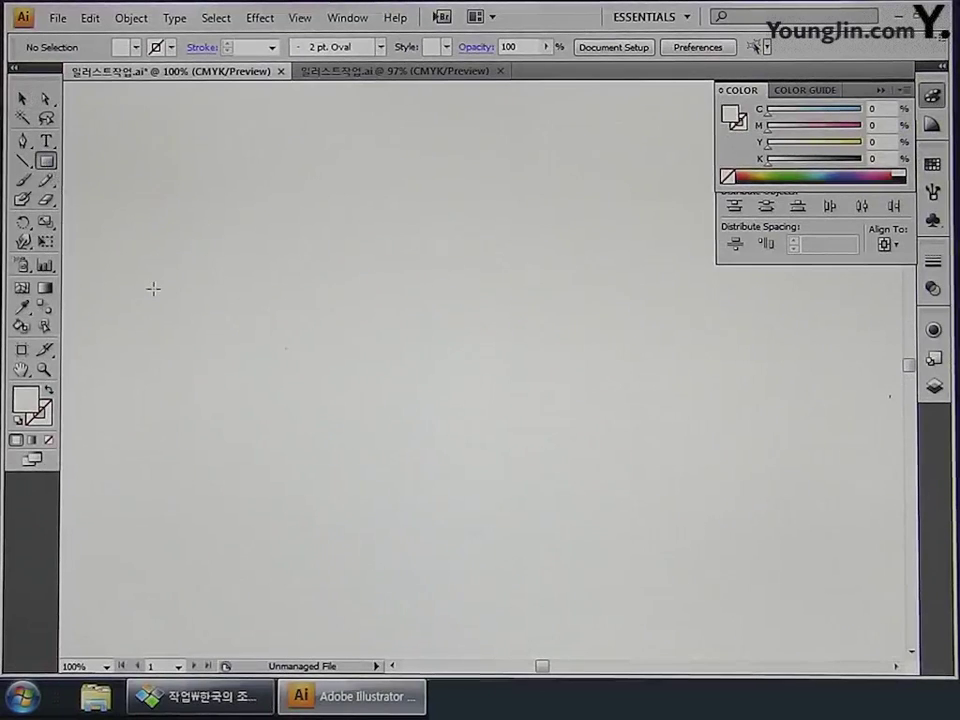
left_click_drag(153, 289, 369, 324)
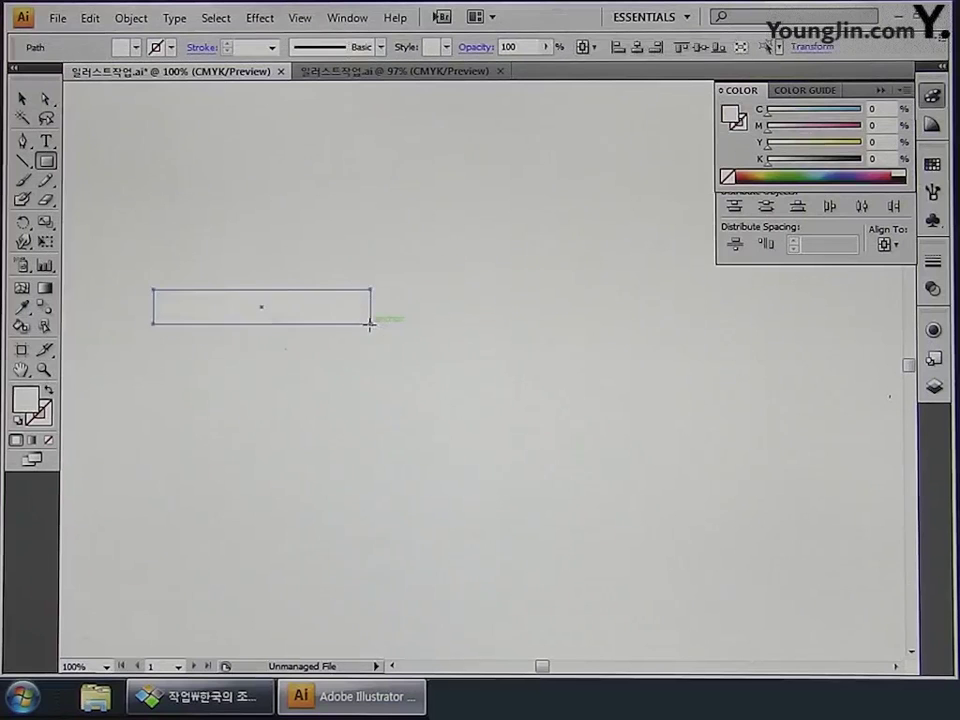
double_click(26, 400)
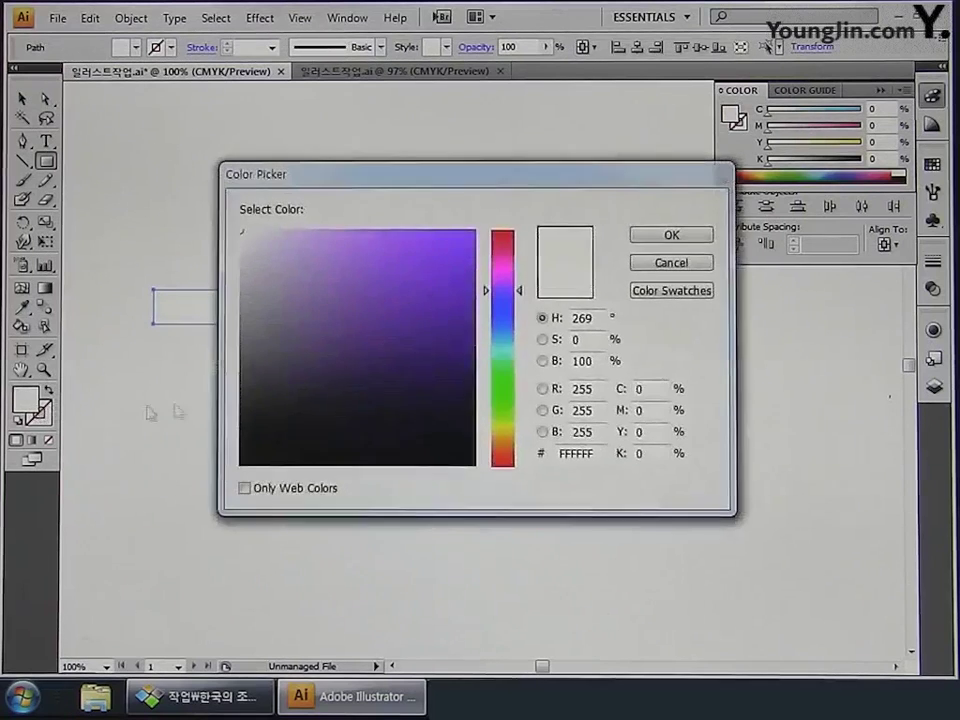
left_click(263, 379)
left_click_drag(263, 379, 223, 469)
left_click(662, 238)
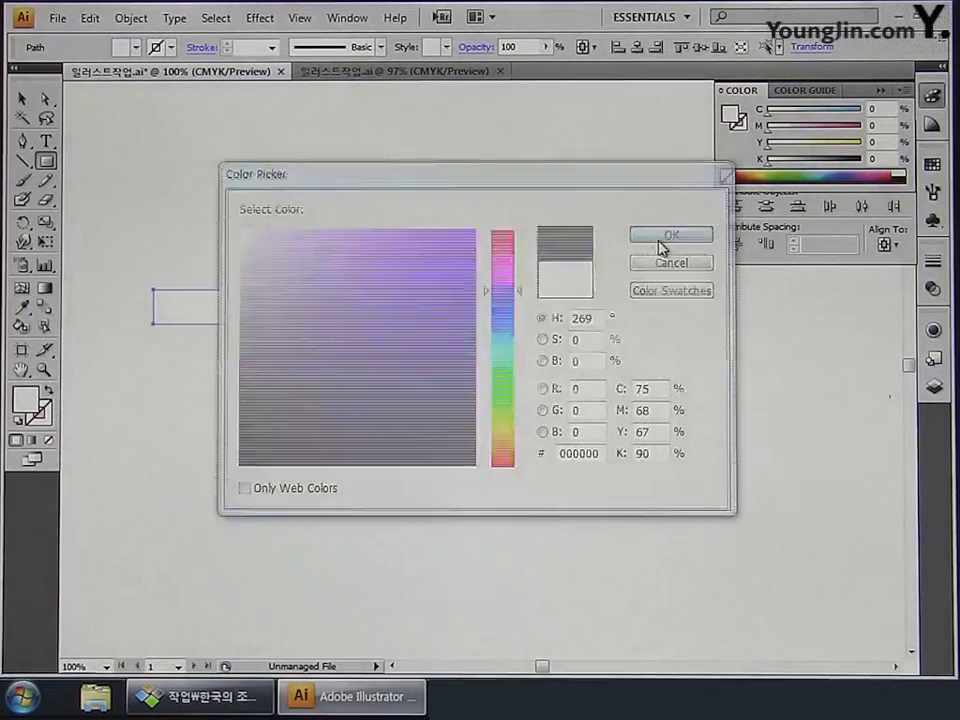
Step: Copy the black bar horizontally to its right and shorten the copy to about a quarter of its length
left_click(22, 99)
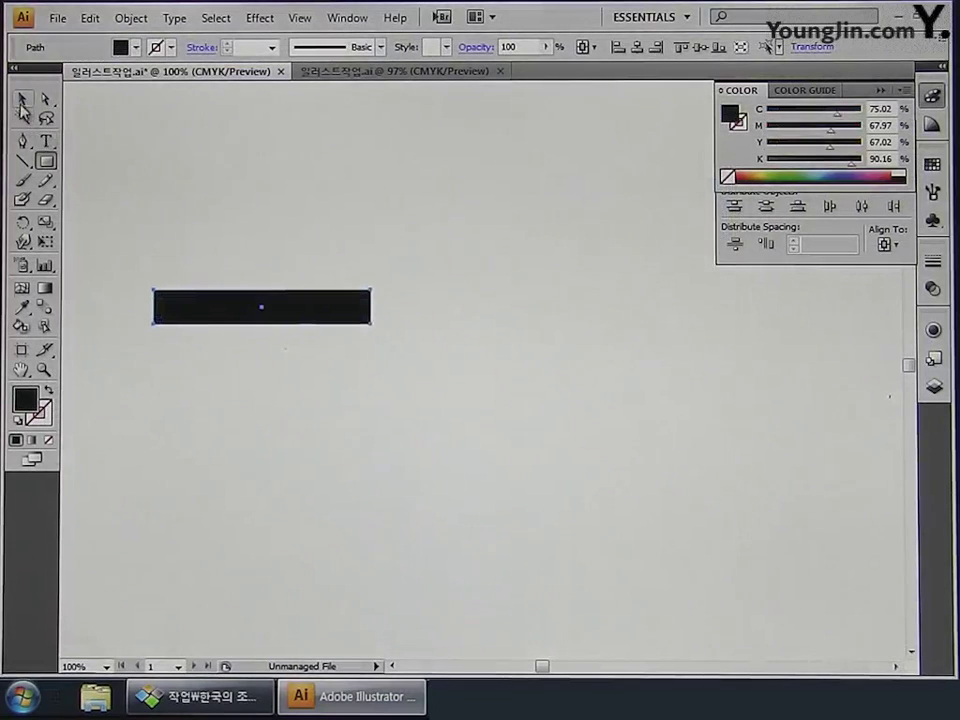
left_click(174, 220)
left_click(193, 315)
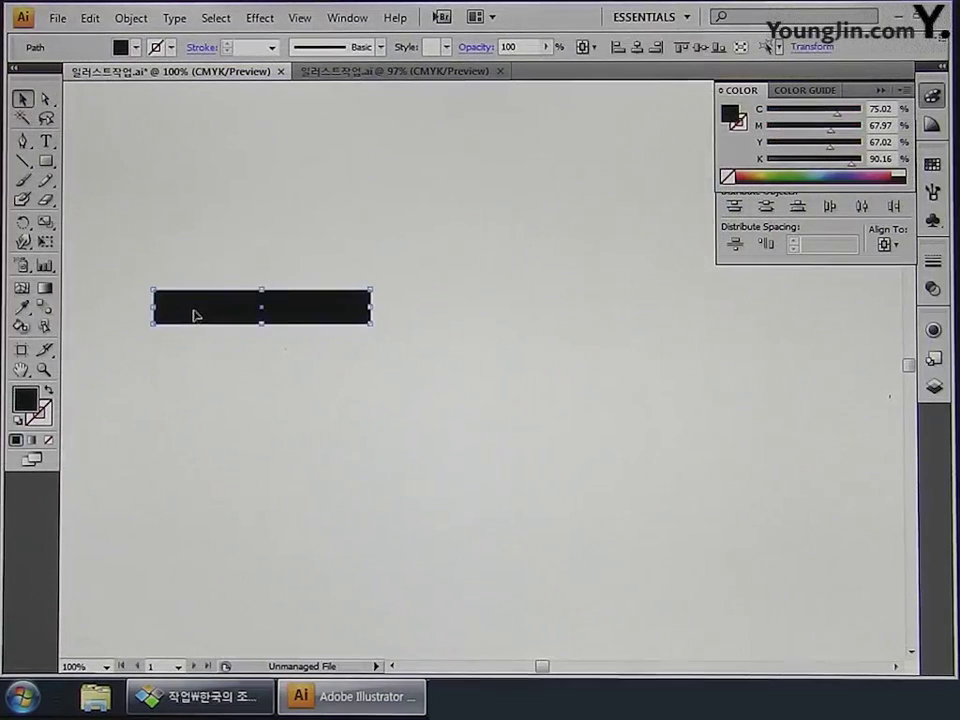
left_click_drag(196, 315, 435, 317)
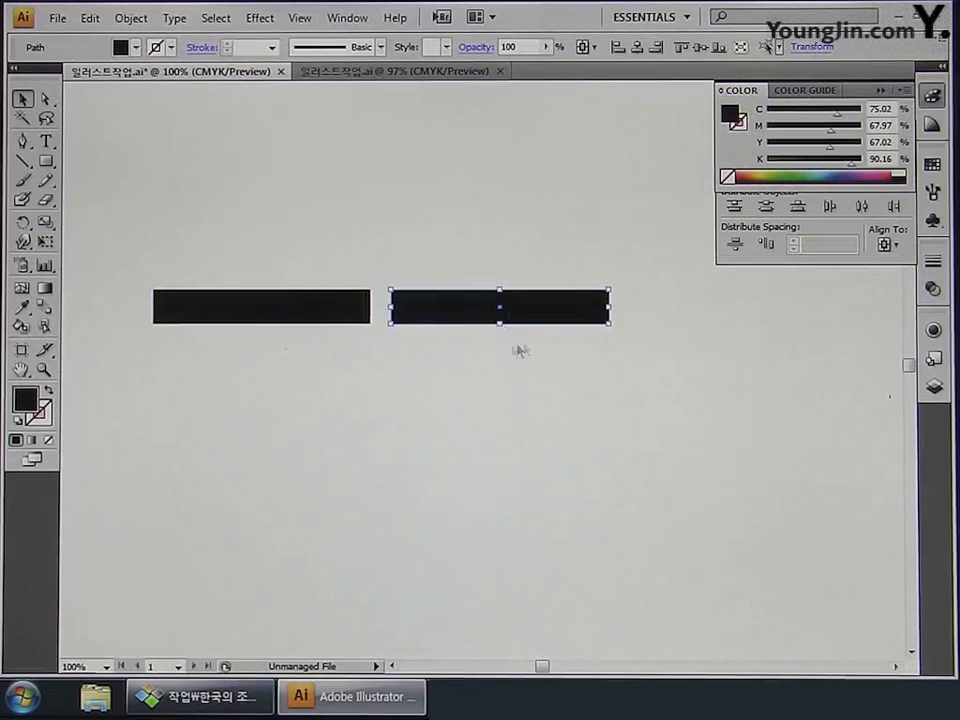
left_click_drag(610, 308, 446, 325)
left_click_drag(453, 384, 377, 507)
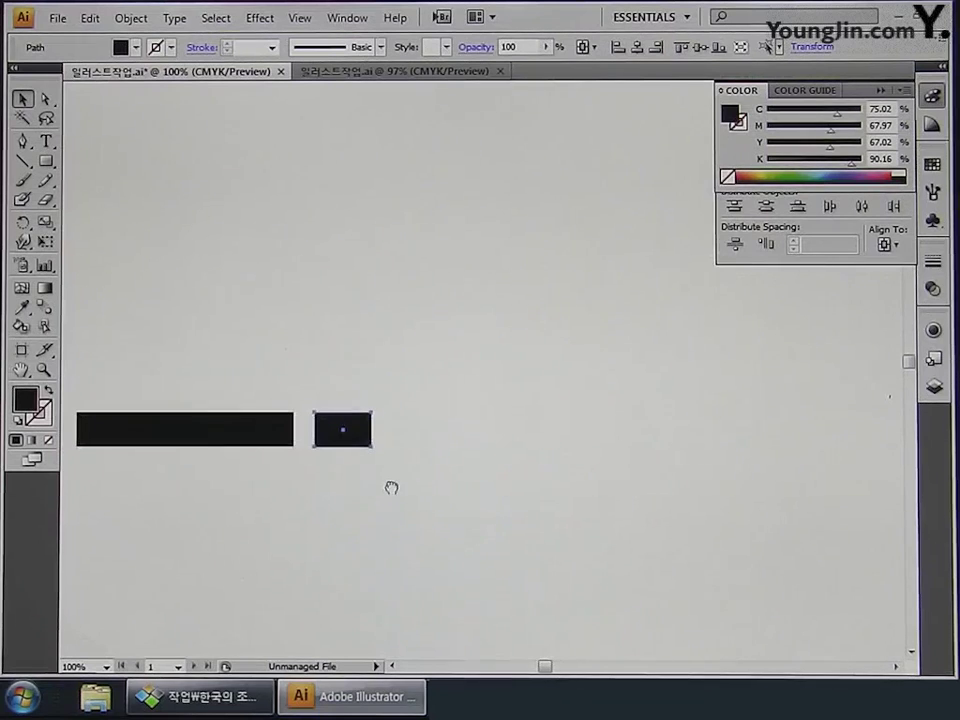
Step: Copy the short bar to its right in the same row and stretch the copy to a little over twice the first bar's length
left_click_drag(360, 435, 853, 432)
key("ctrl+minus")
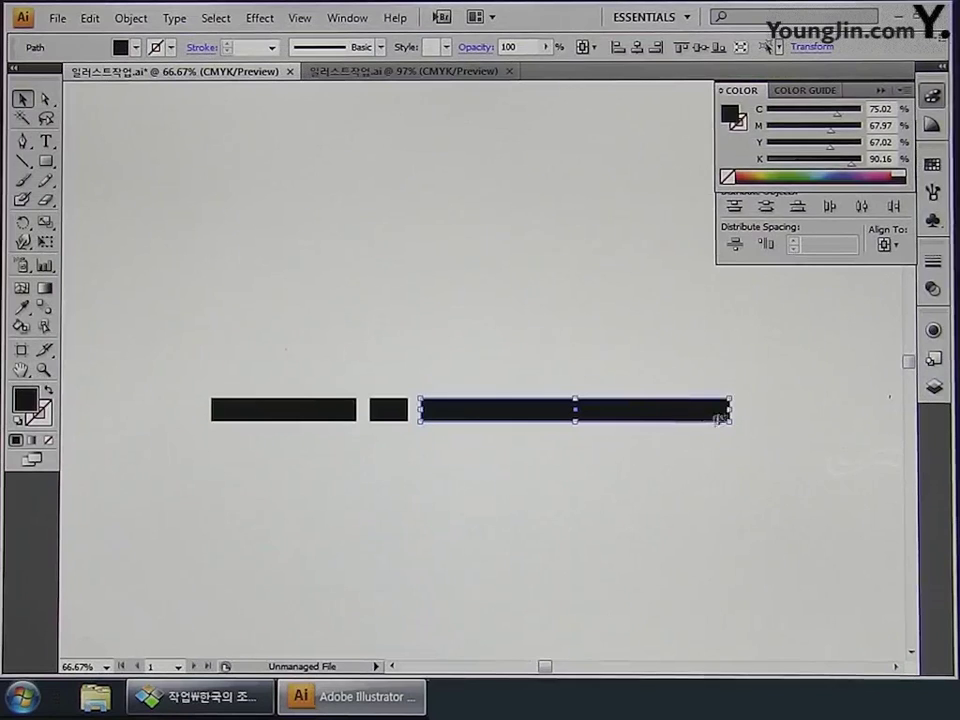
left_click_drag(731, 409, 741, 411)
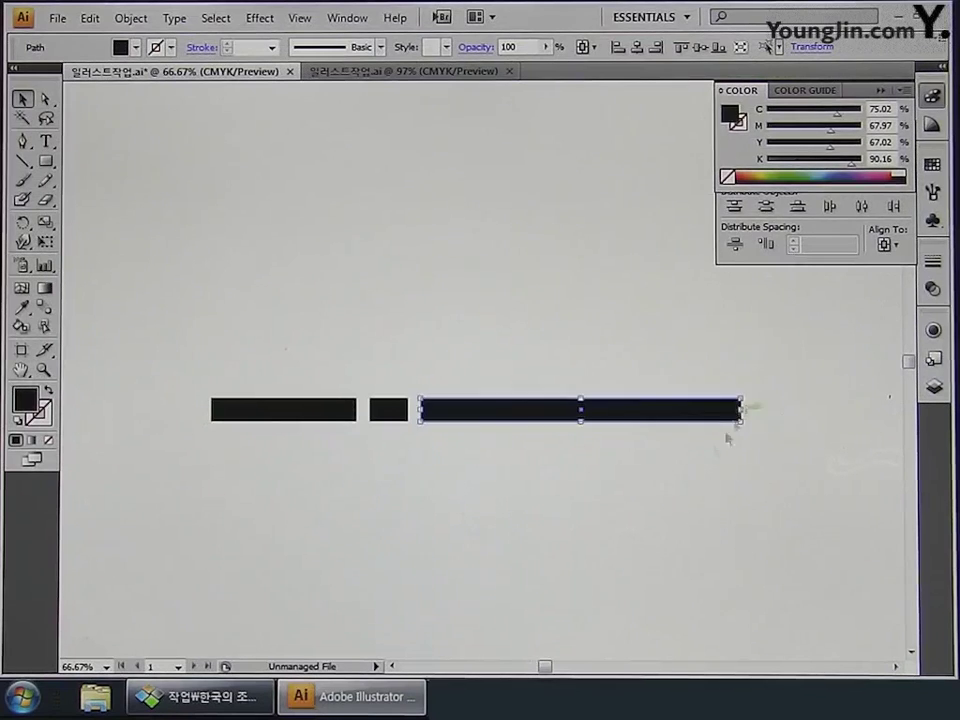
Step: Duplicate the row of three bars straight down twice at equal narrow spacing to make three stacked rows
left_click(681, 484)
left_click_drag(164, 337, 780, 513)
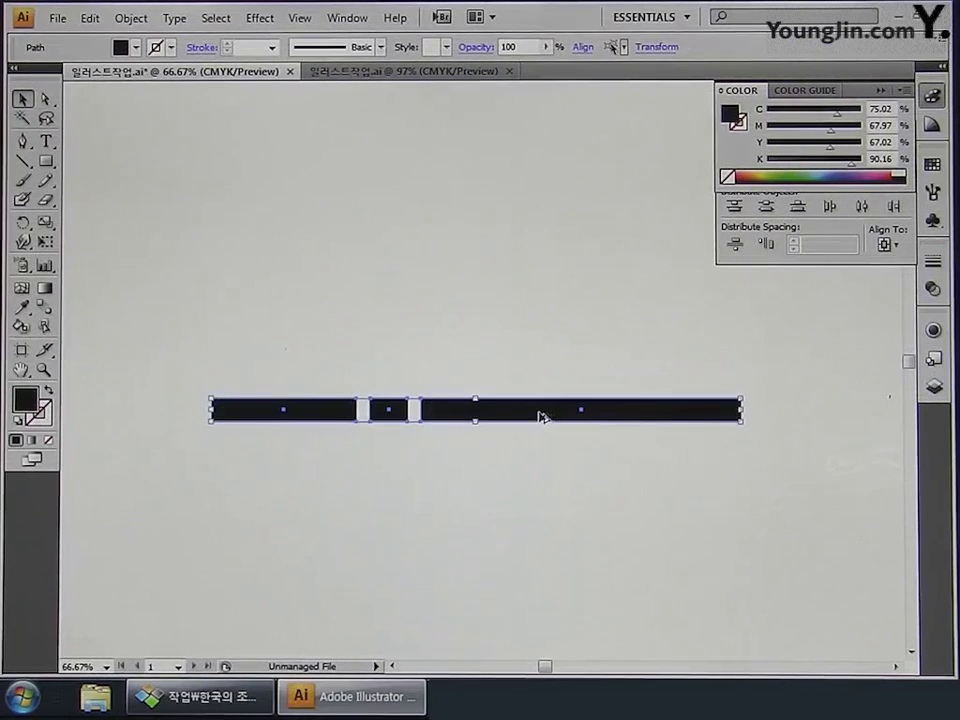
left_click_drag(540, 414, 540, 455)
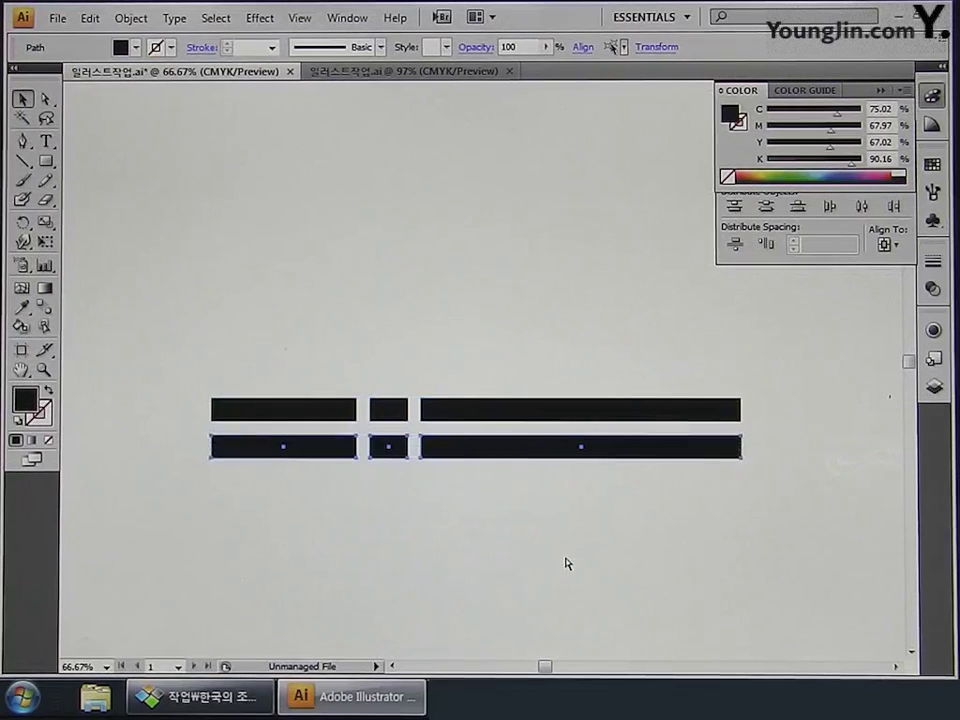
key("ctrl+d")
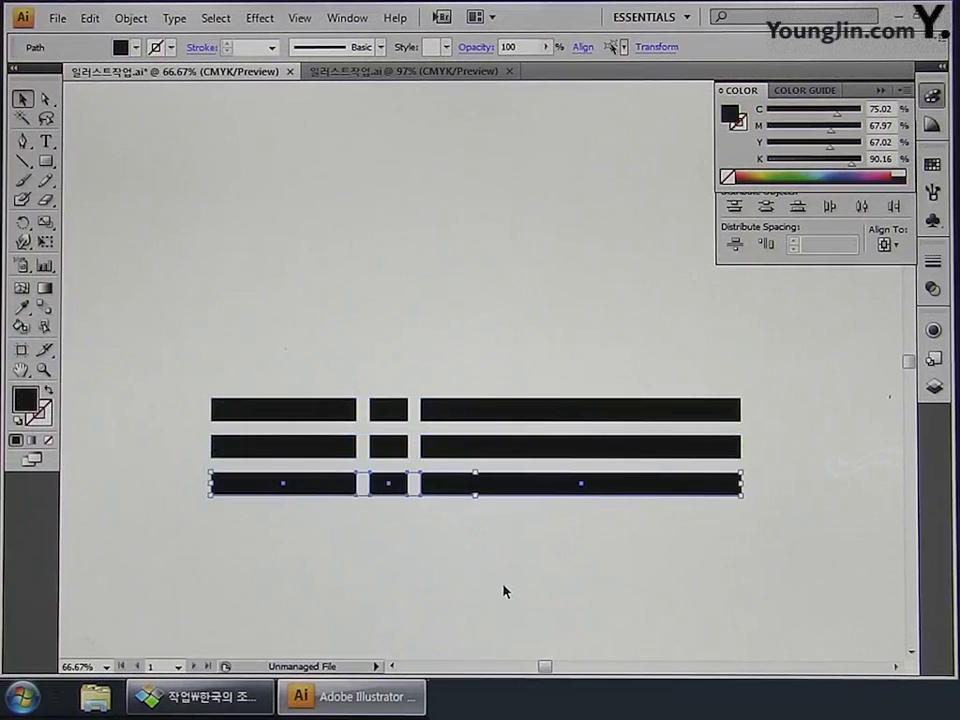
Step: Fill all the bars in the three rows with C 0, M 0, Y 0, K 70 and group them
left_click(421, 352)
left_click_drag(259, 336, 603, 547)
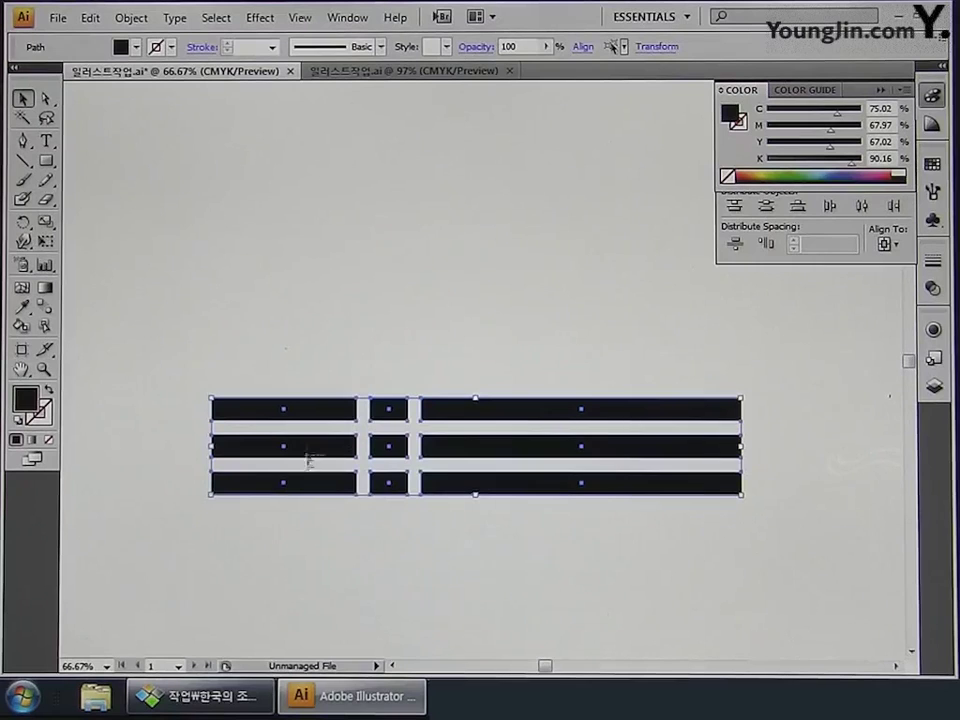
double_click(28, 402)
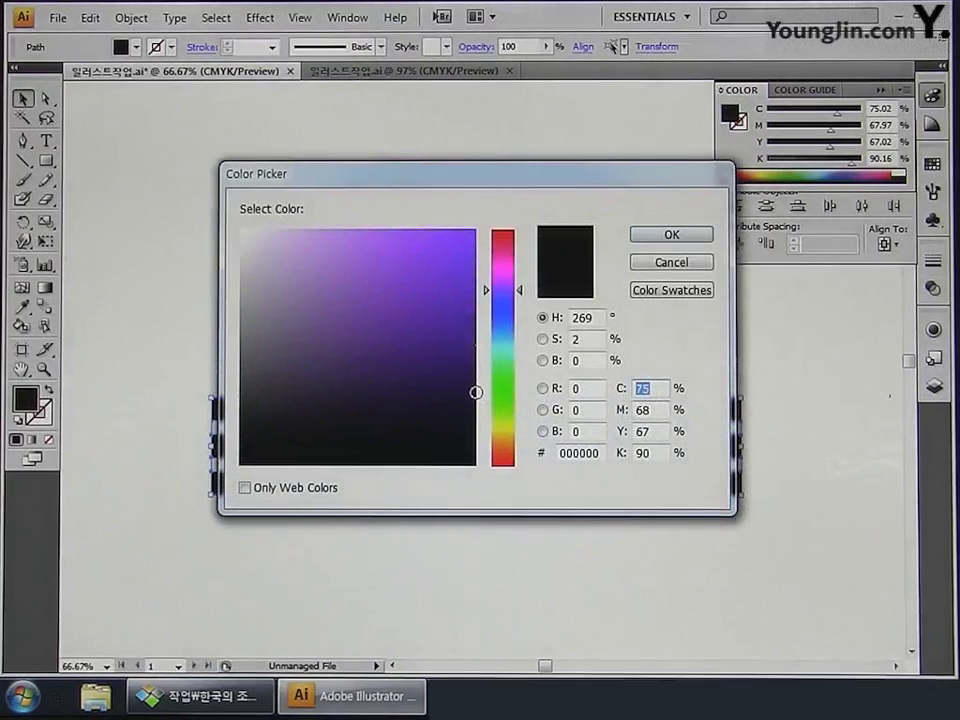
type("0")
key("Tab")
type("0")
key("Tab")
type("0")
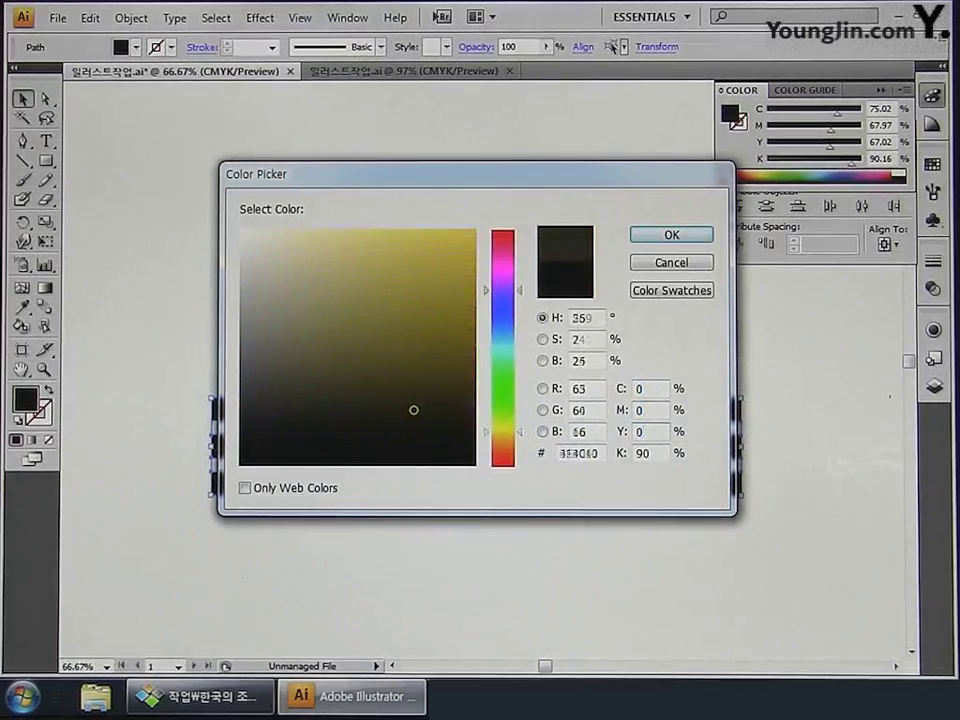
key("Tab")
type("70")
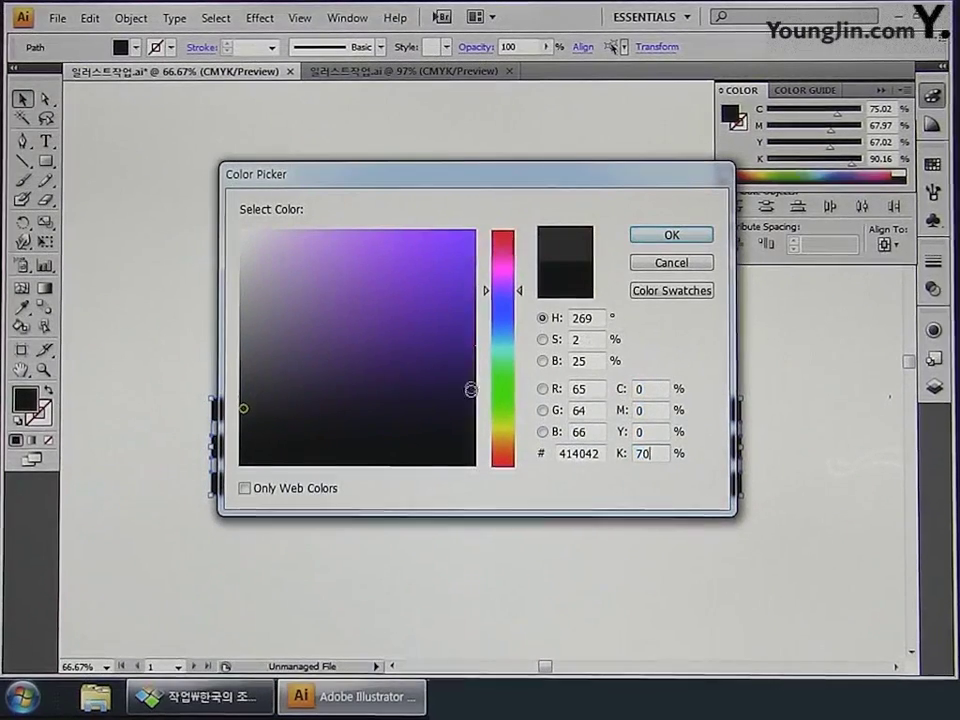
left_click(640, 237)
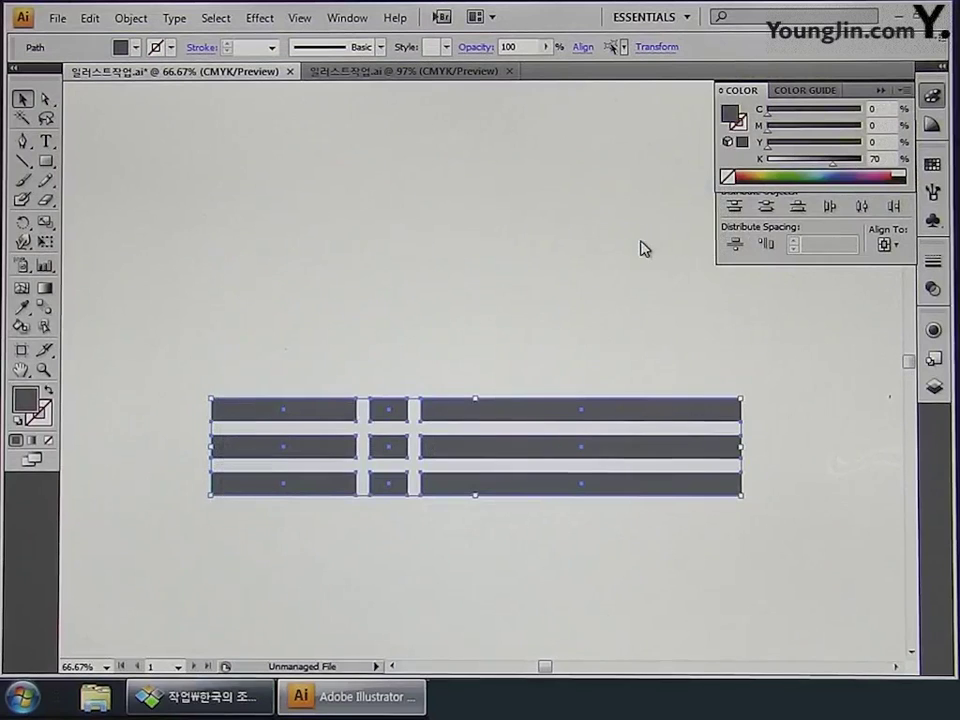
key("ctrl+g")
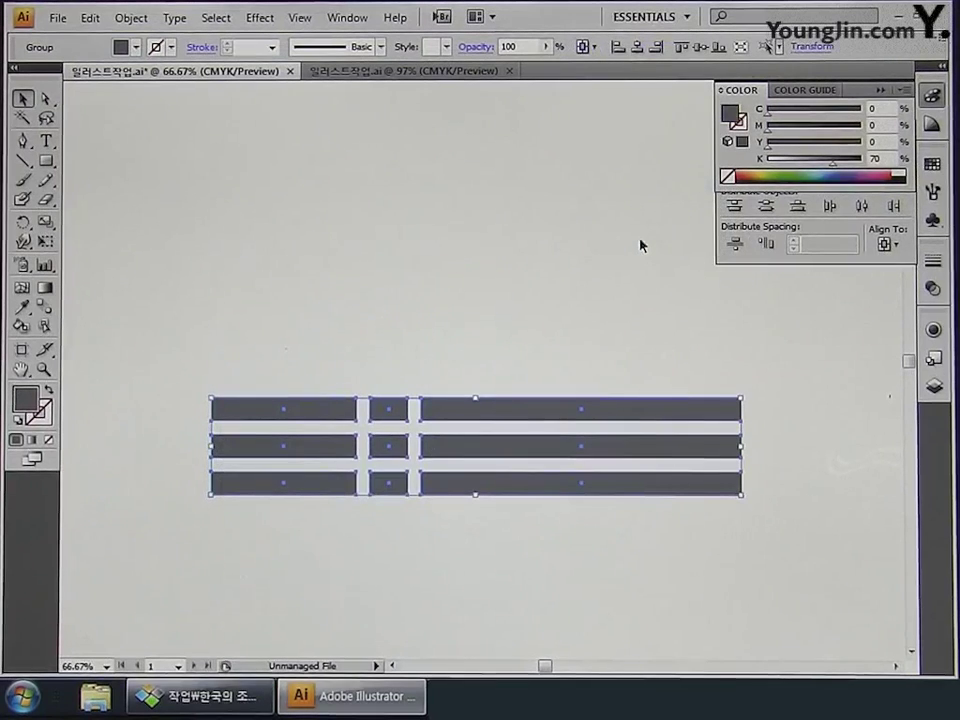